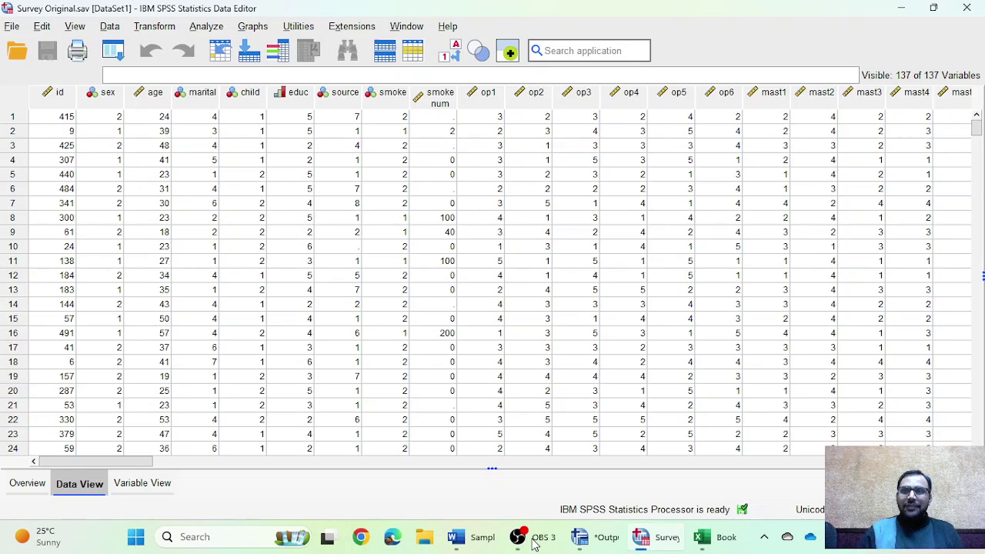
Start a Bivariate Correlations analysis and add Total Optimism [toptim] to its variables.
left_click(206, 30)
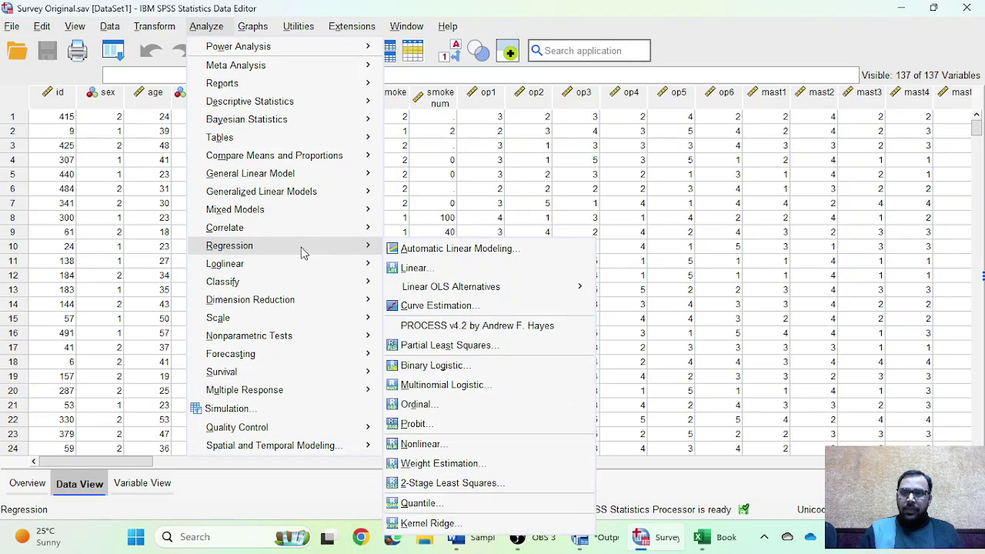
mouse_move(298, 236)
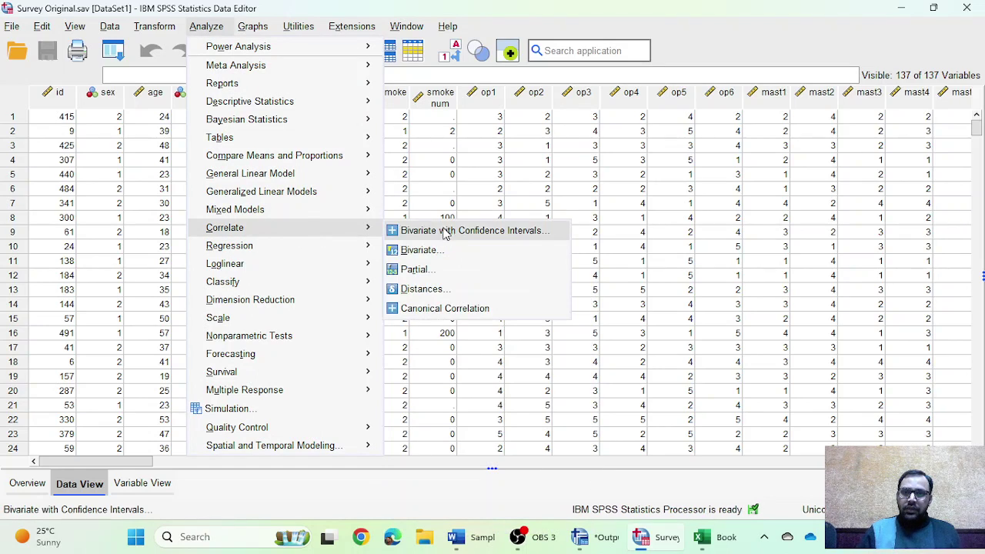
left_click(435, 253)
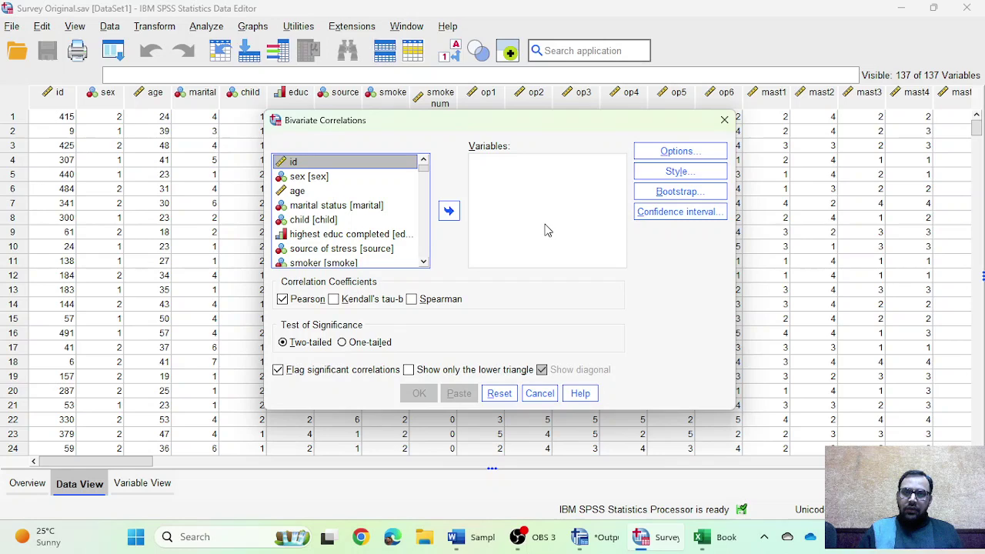
scroll(346, 193, "down", 20)
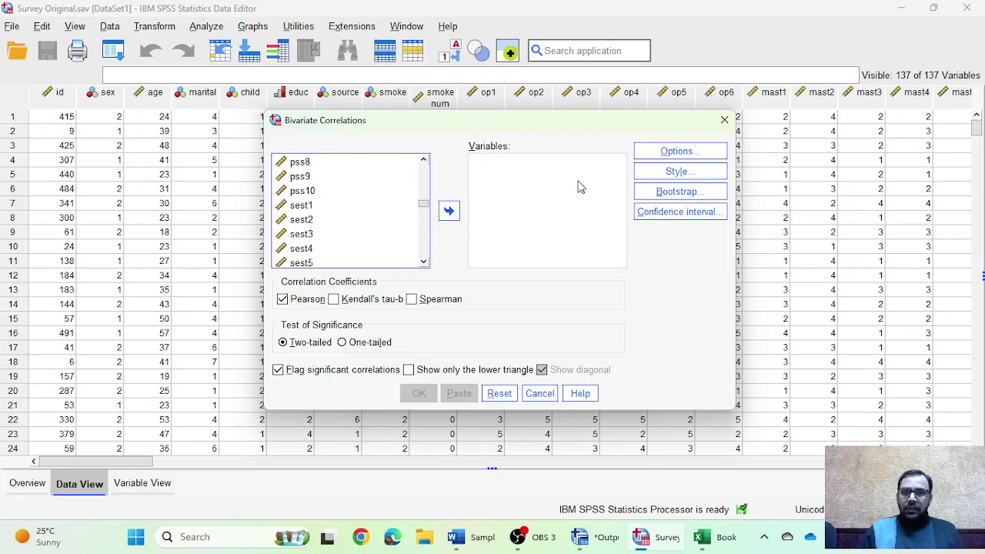
scroll(367, 212, "down", 3)
scroll(367, 212, "down", 10)
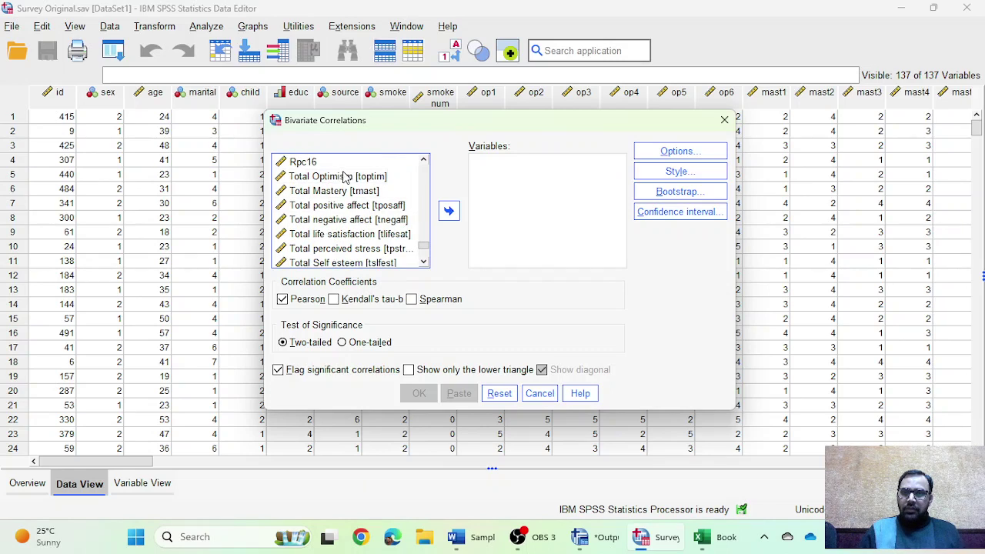
left_click(343, 178)
left_click(450, 212)
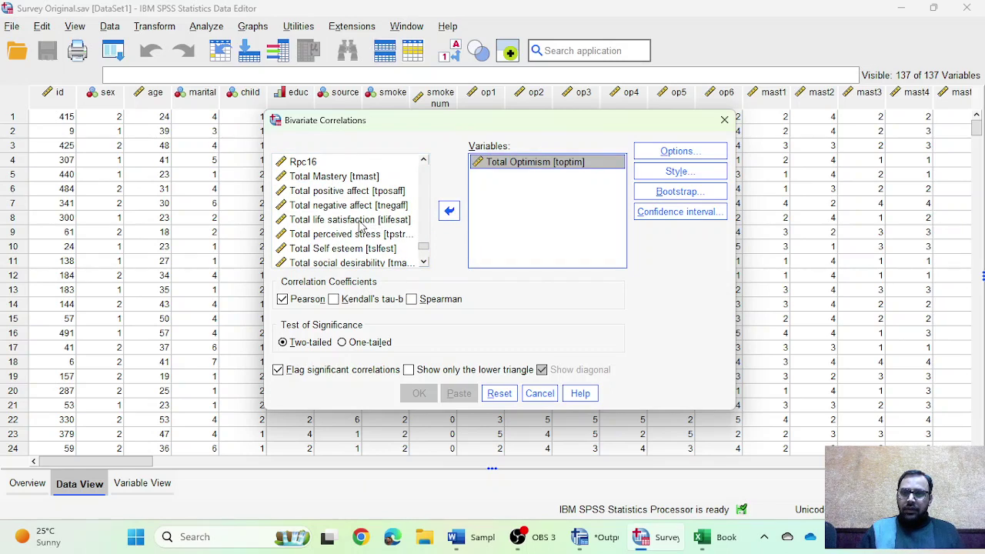
Add Total life satisfaction, Total Self esteem and Total perceived stress to the variables and run the Pearson correlation.
left_click(360, 221)
left_click(449, 215)
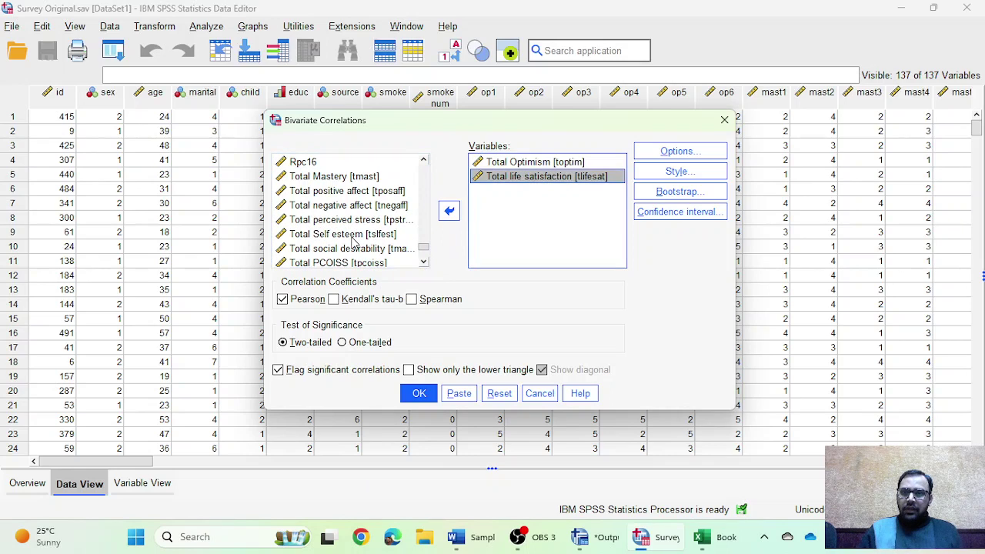
left_click(348, 234)
left_click(449, 212)
left_click(385, 223)
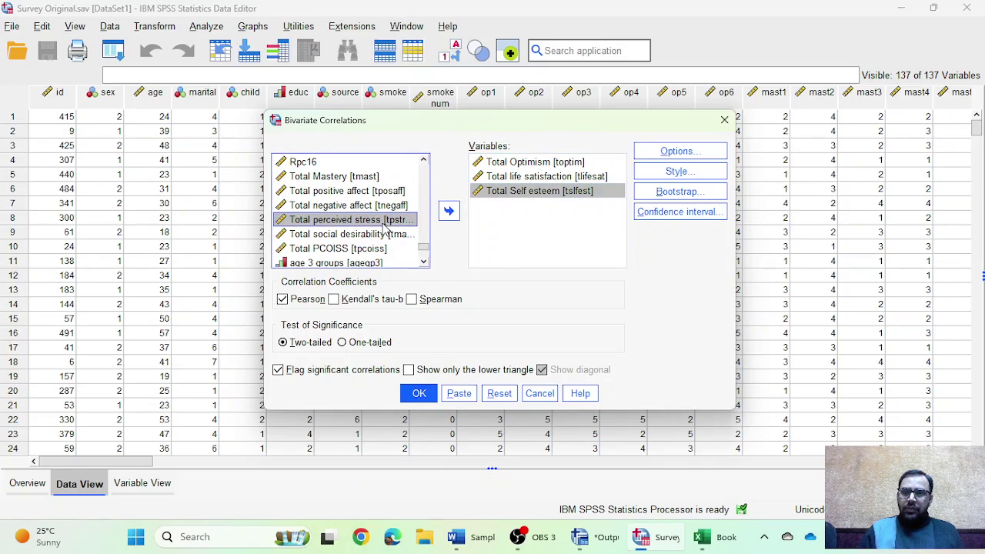
left_click(450, 211)
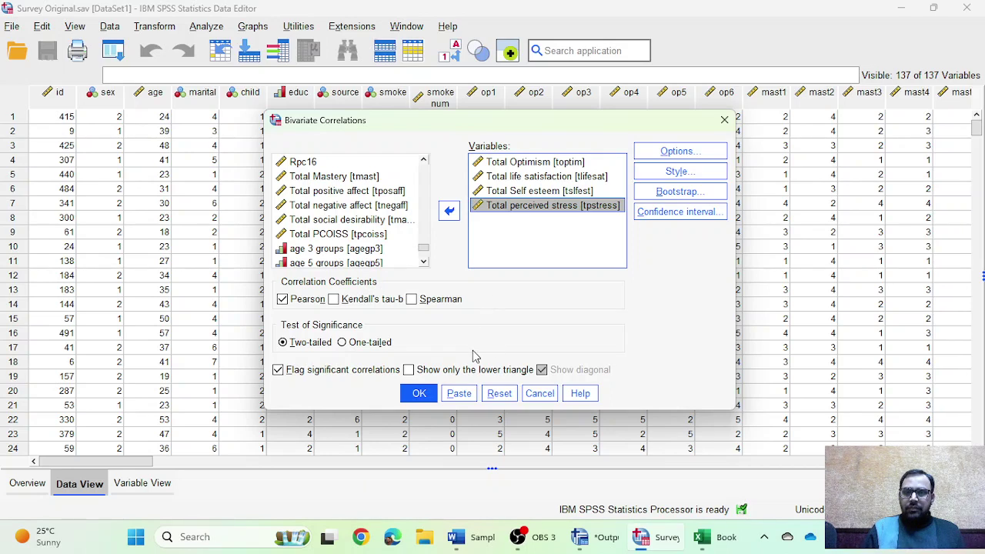
left_click(421, 393)
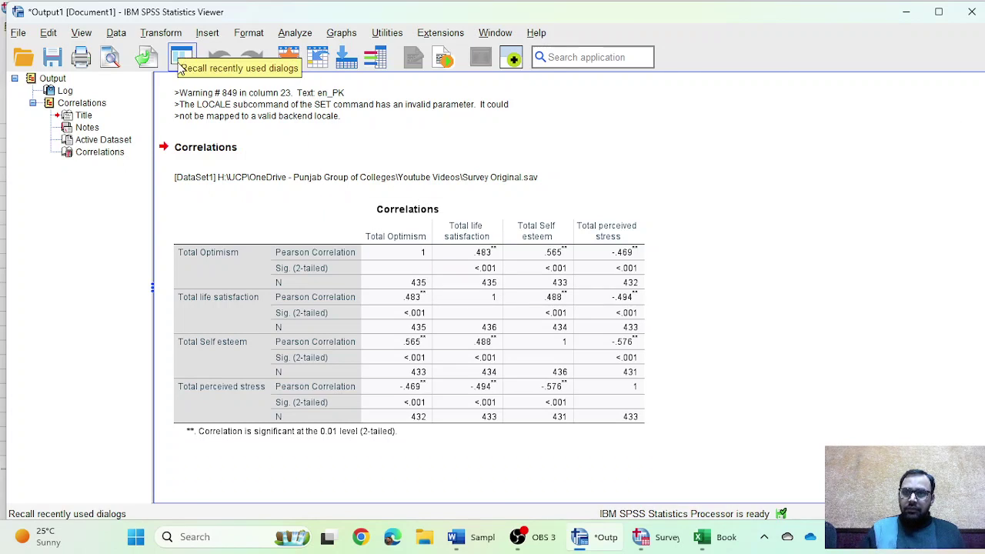
Rerun the bivariate correlation on the same four variables, showing only the lower triangle.
left_click(295, 33)
mouse_move(395, 280)
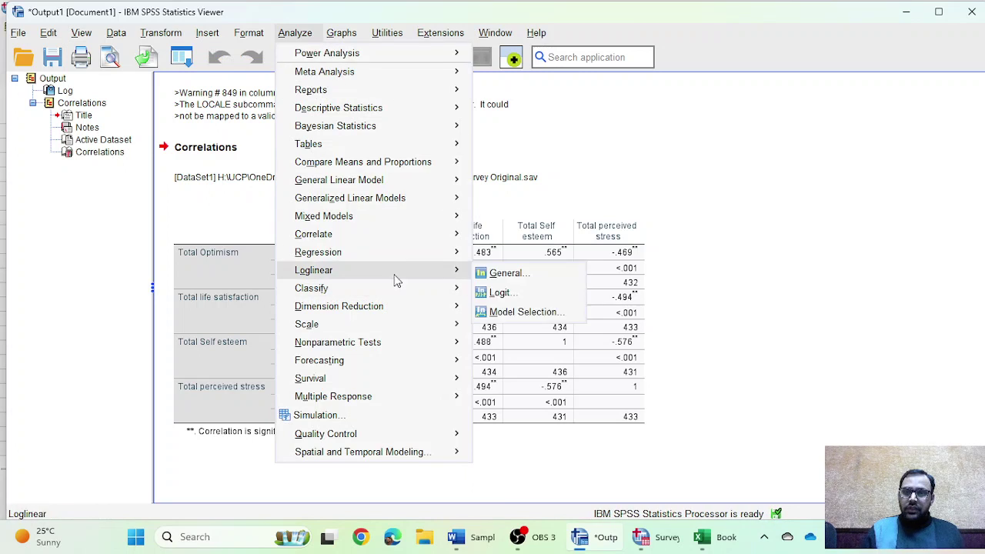
mouse_move(442, 238)
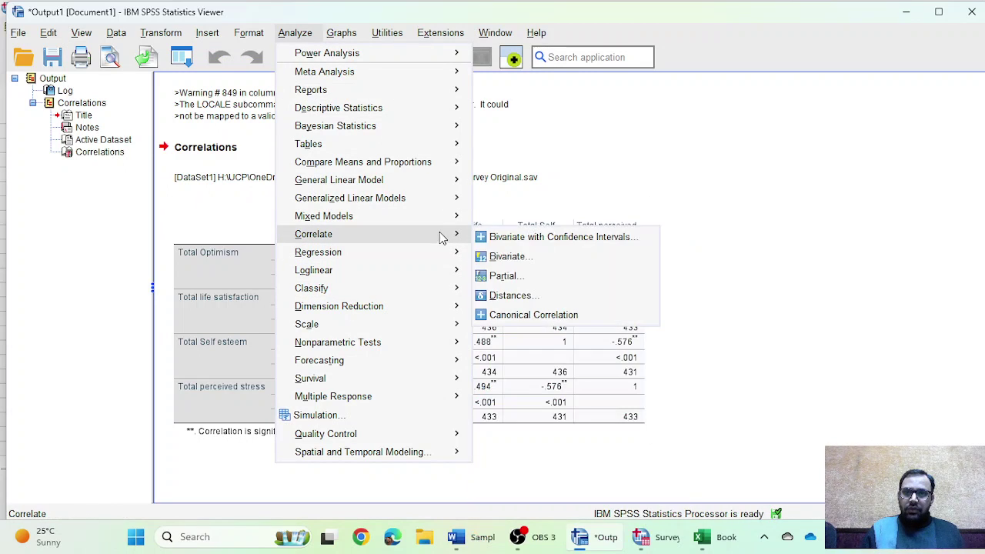
left_click(504, 256)
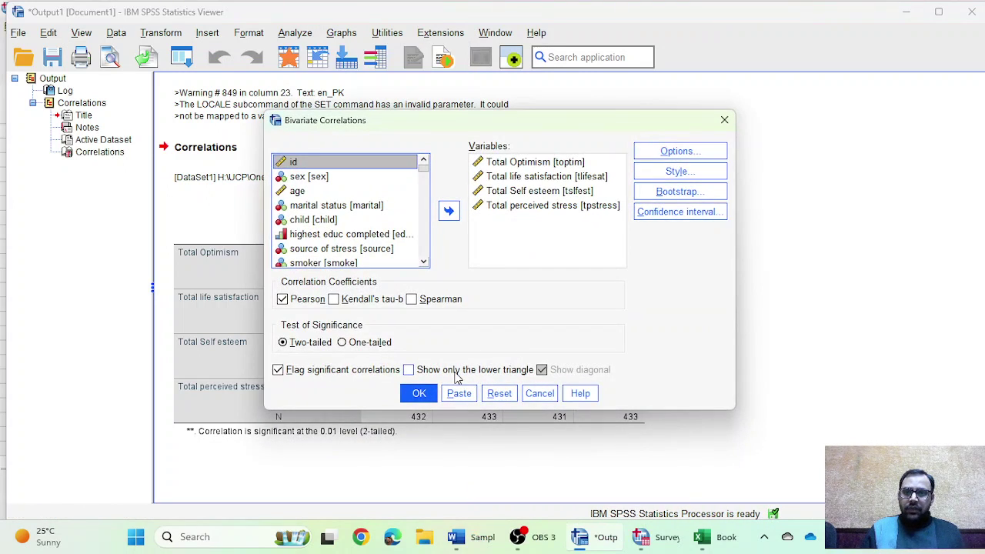
left_click(454, 375)
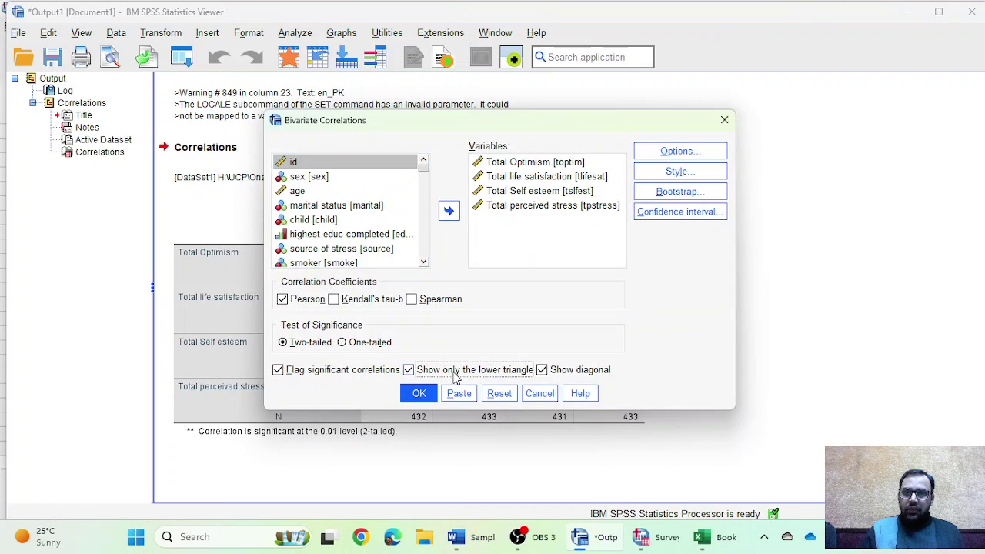
left_click(418, 393)
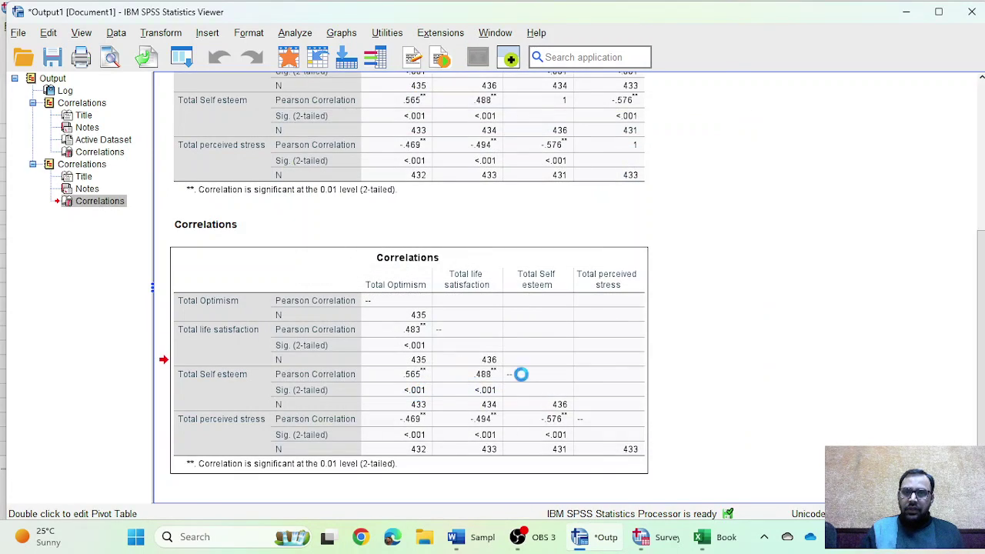
Compare the lower-triangle correlation table with the full correlation table in the output.
double_click(549, 337)
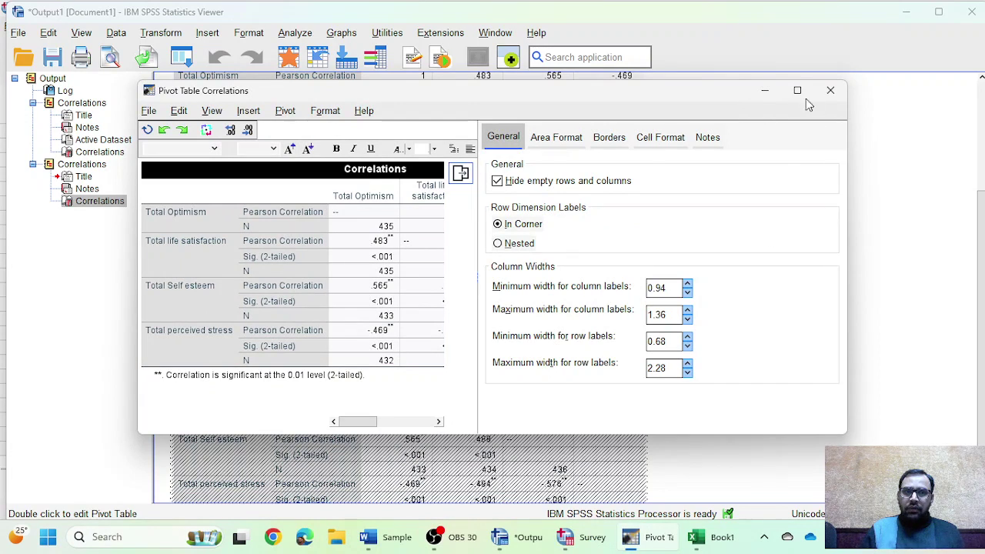
left_click(830, 90)
scroll(612, 245, "down", 1)
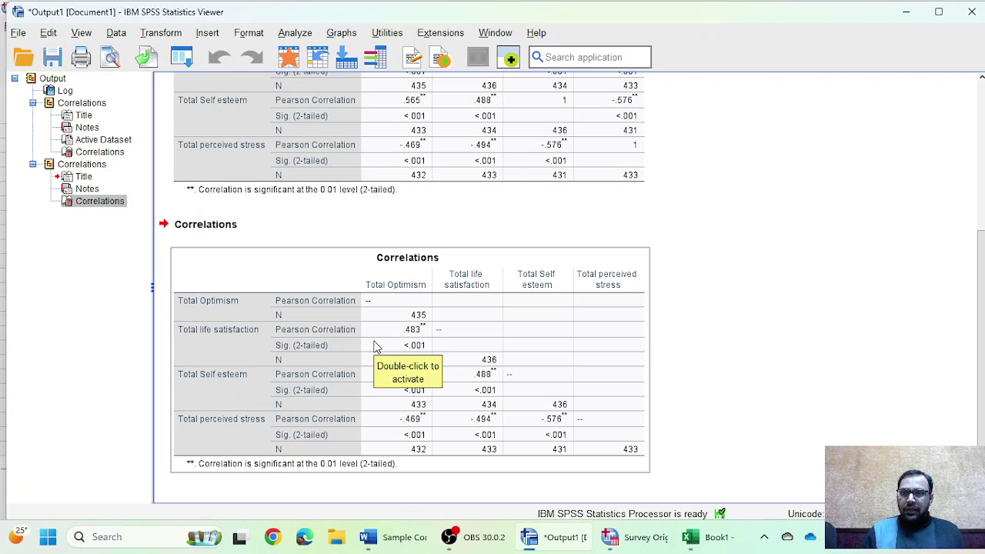
scroll(560, 330, "up", 3)
scroll(526, 240, "down", 1)
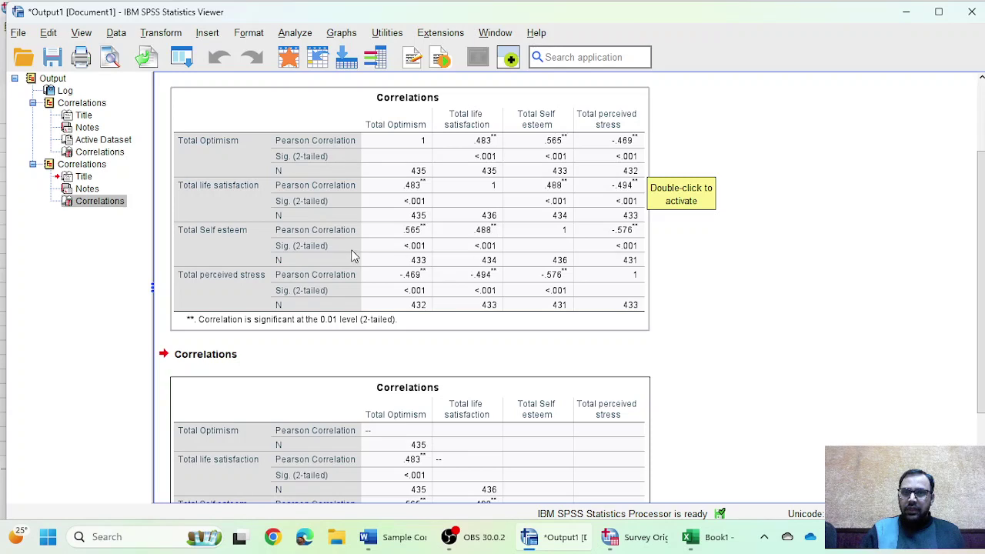
scroll(447, 261, "down", 3)
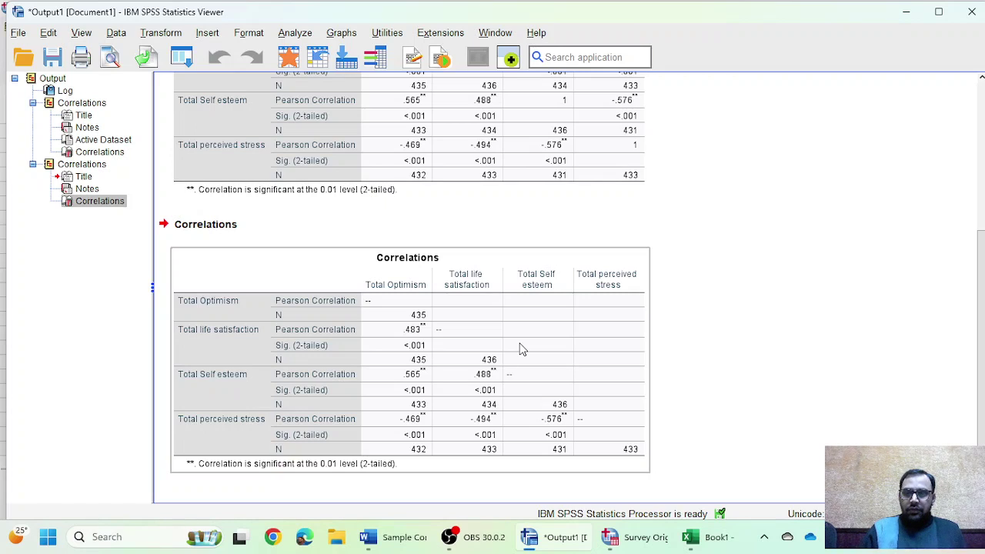
Switch to the Sample Correlation Table document in Word and compare its table layout with the SPSS correlation output.
left_click(390, 547)
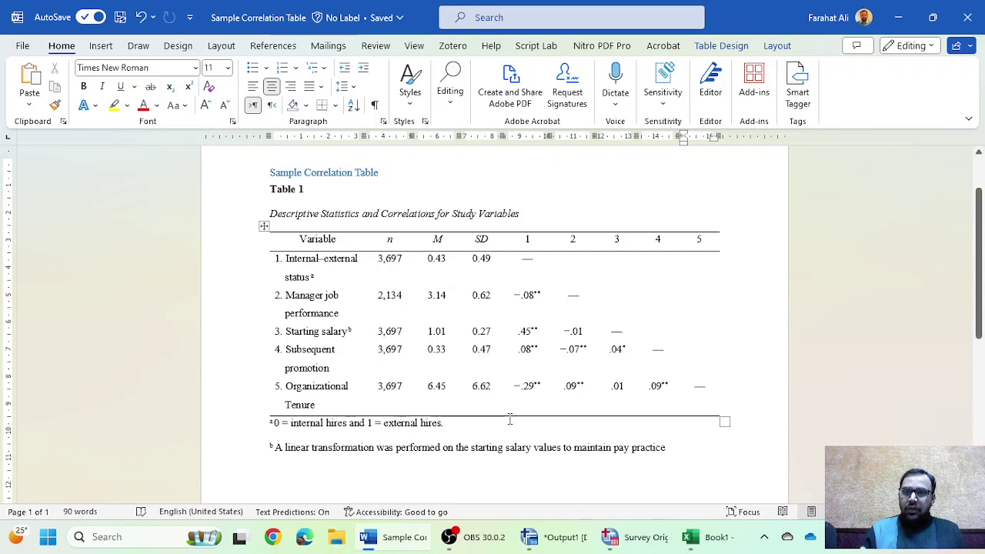
scroll(374, 315, "down", 1)
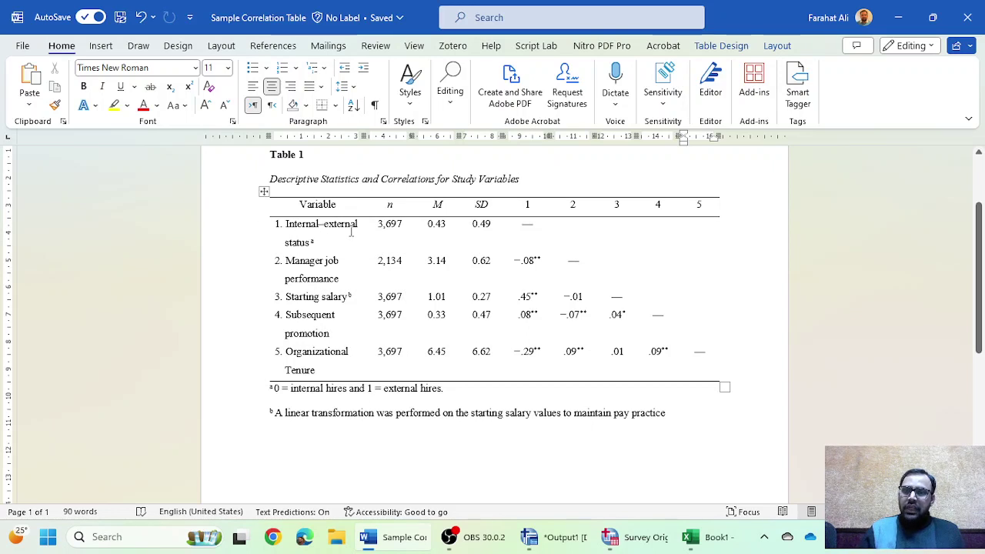
left_click(635, 538)
left_click(561, 537)
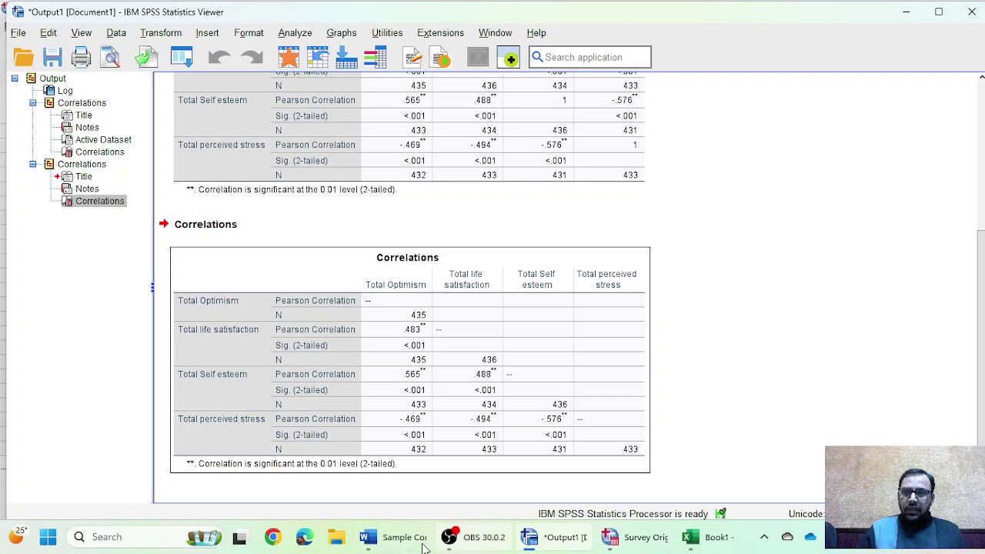
In the Word sample table, replace the first variable name with "Optimism".
left_click(401, 532)
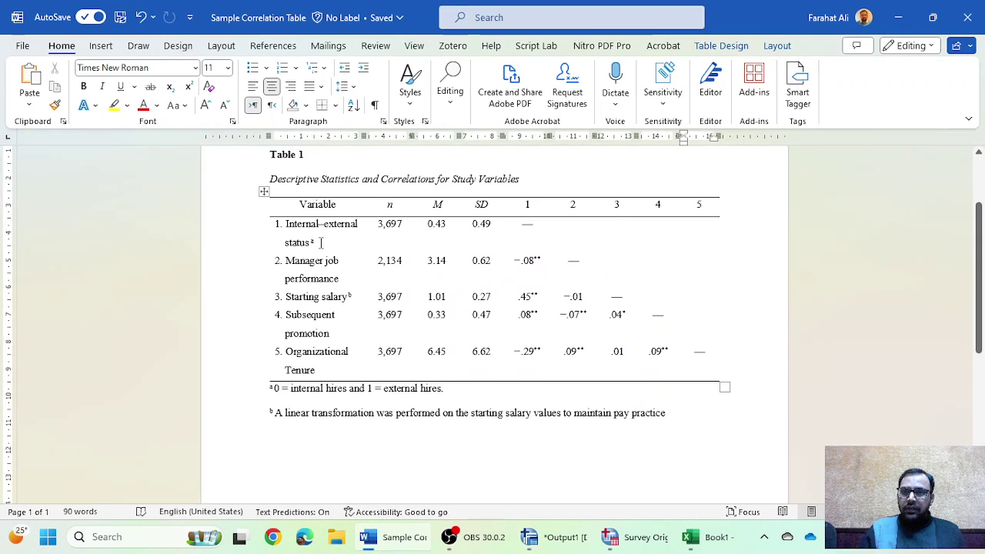
triple_click(288, 227)
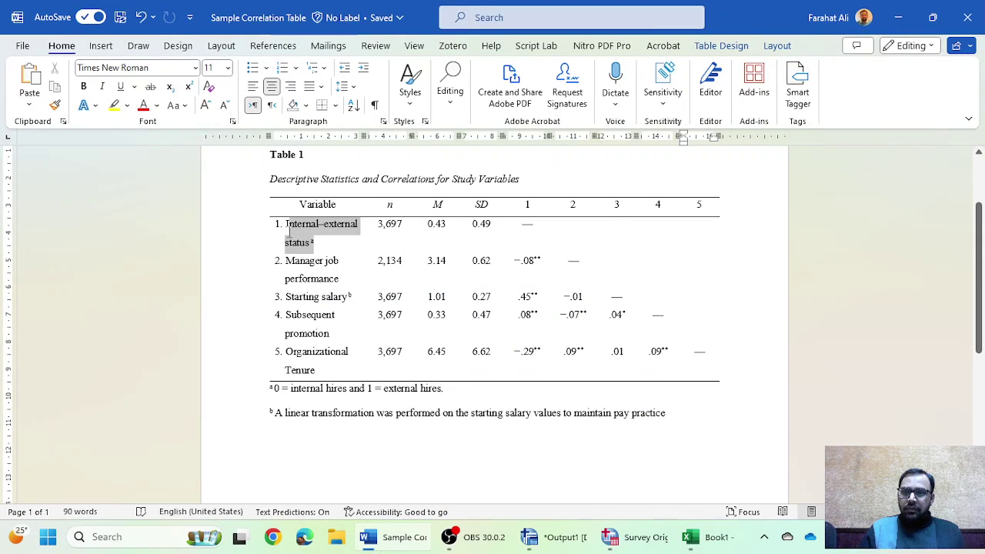
key("BackSpace")
type("Opti")
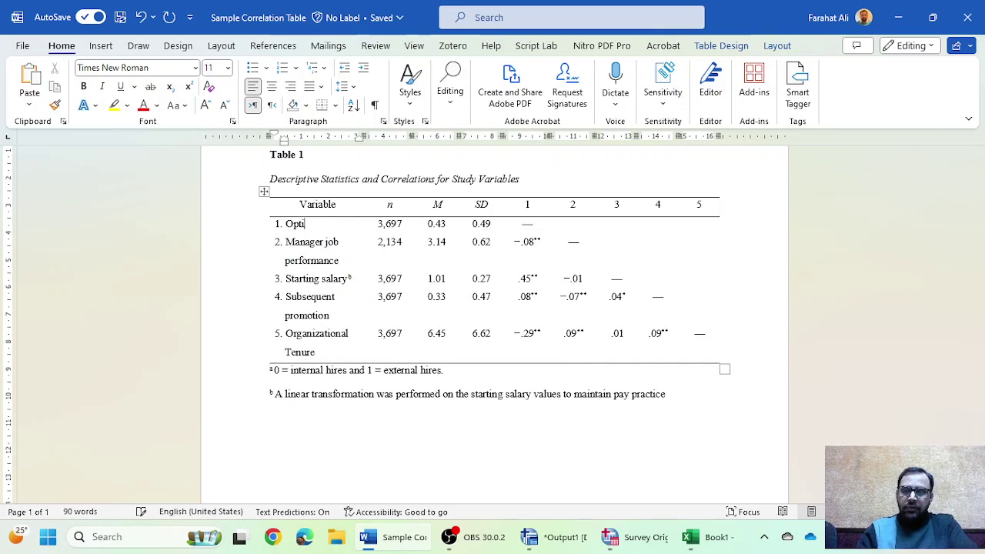
type("mism")
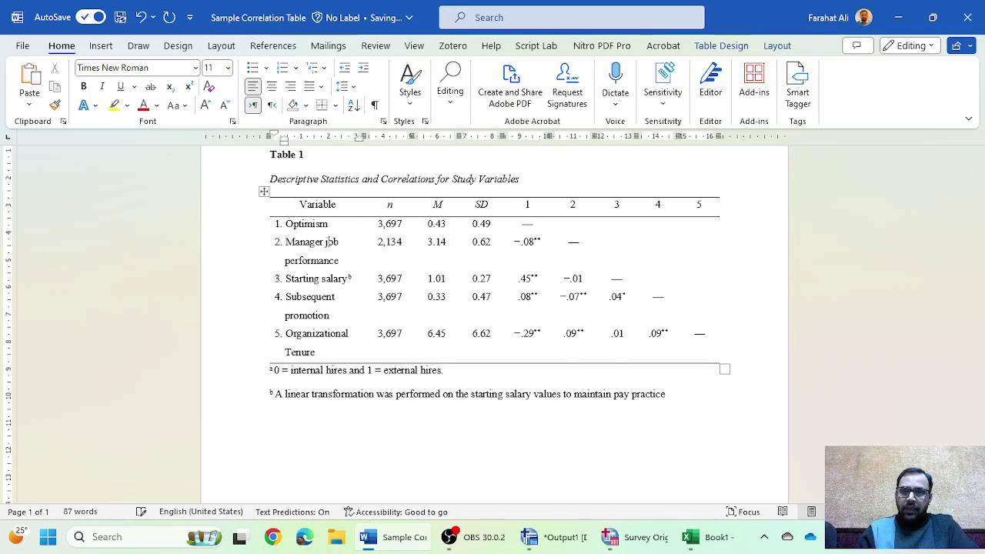
Replace the second variable name in the table, Manager job performance, with "Perceived Stress".
key("ctrl+shift+Left")
key("ctrl+shift+Left")
key("ctrl+shift+Left")
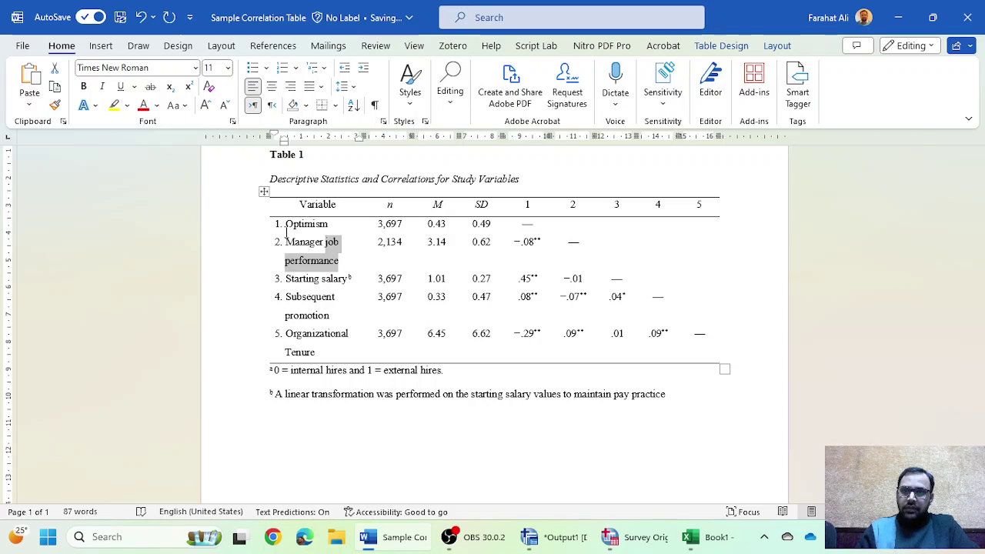
type("Perceived Stress")
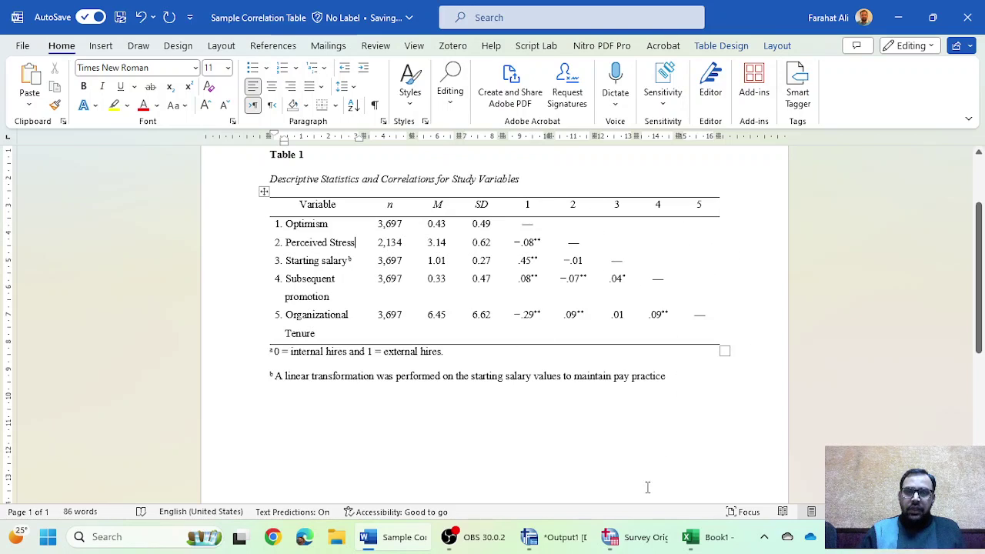
Switch to the SPSS output and rerun the bivariate correlation with means and standard deviations included.
left_click(612, 542)
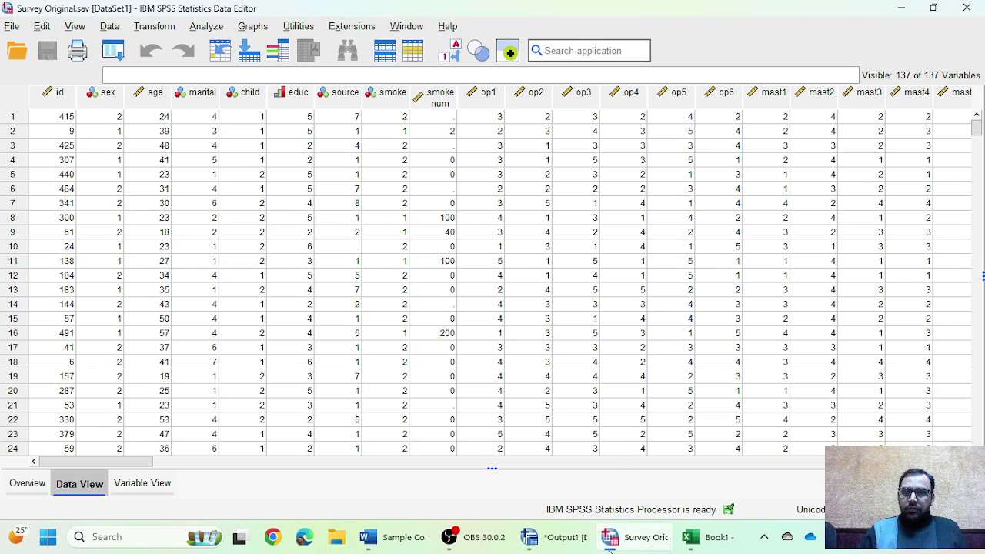
left_click(551, 537)
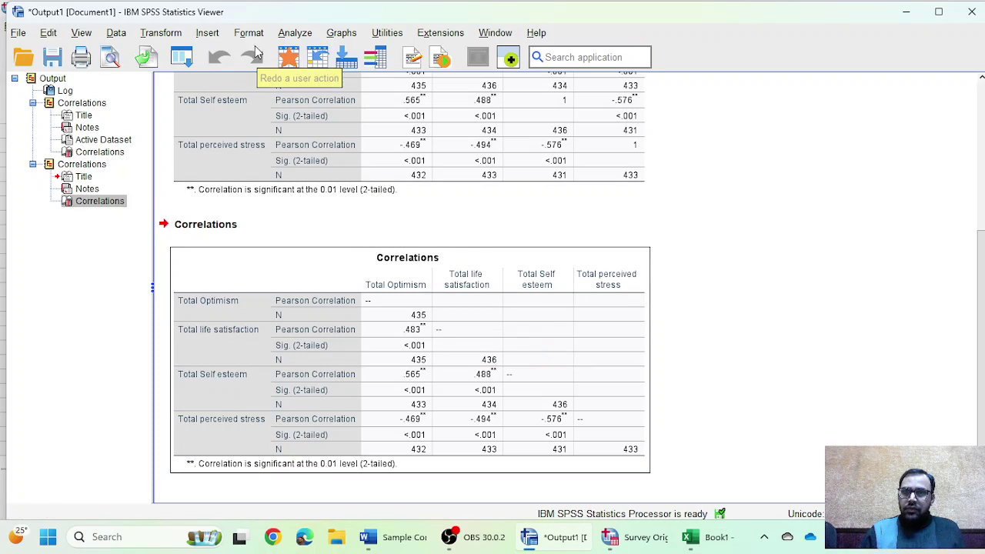
left_click(182, 57)
left_click(238, 83)
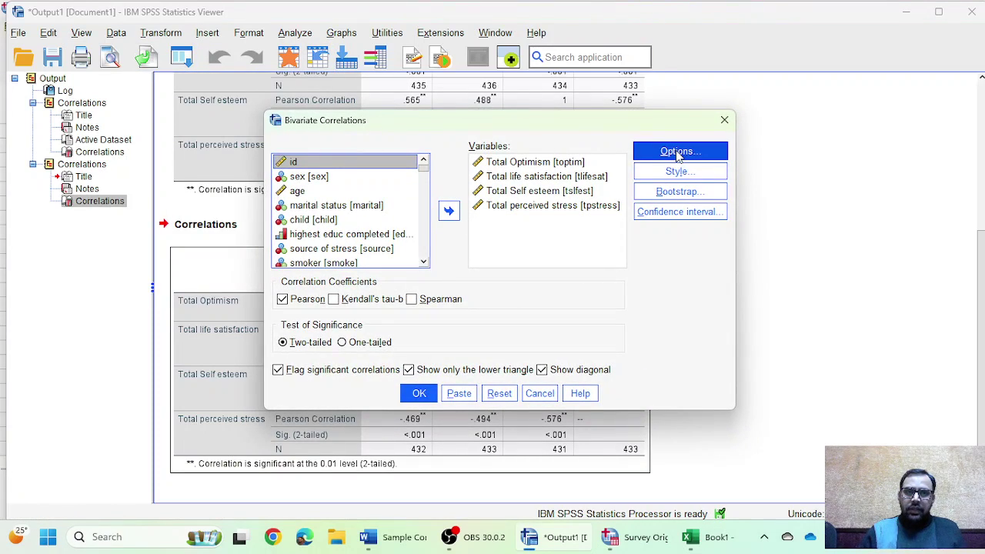
left_click(677, 154)
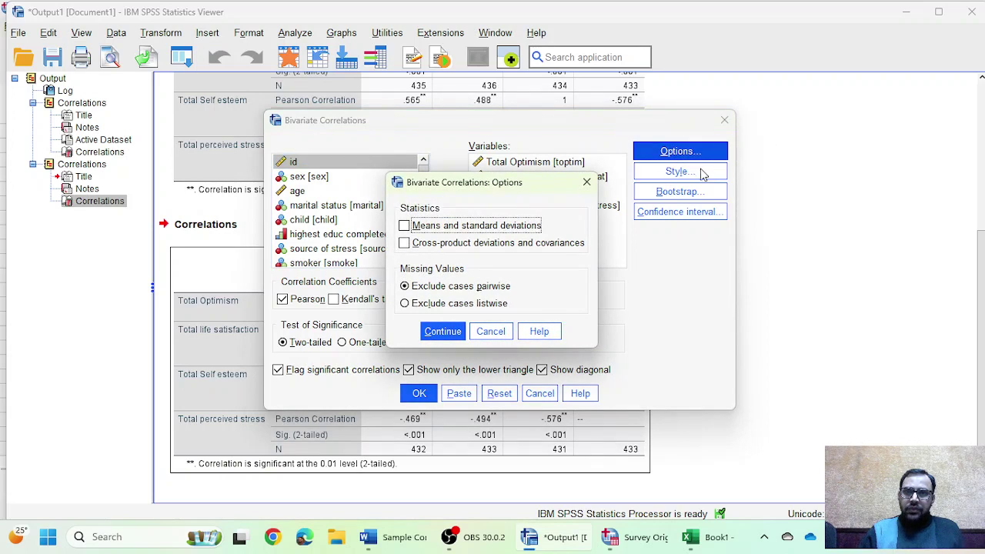
left_click(477, 230)
left_click(443, 331)
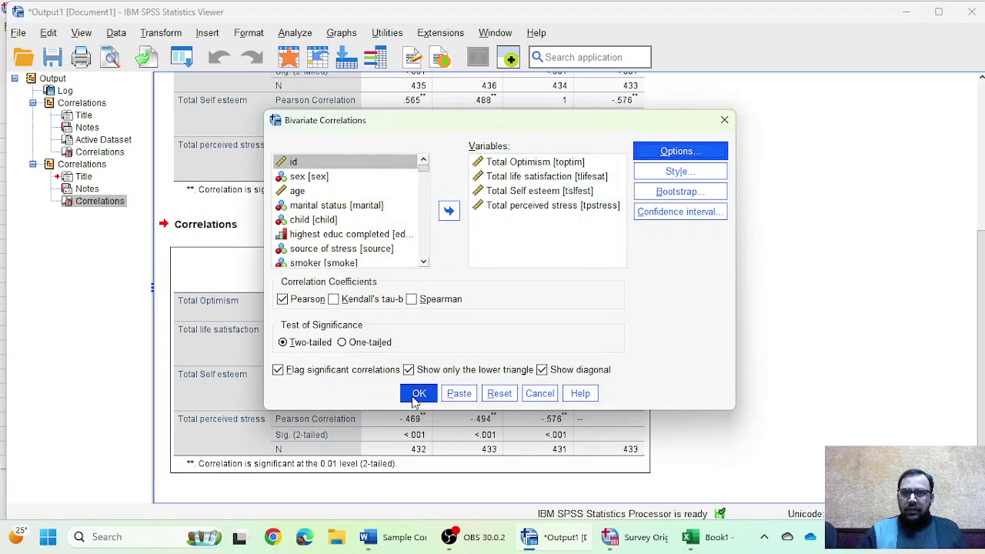
left_click(419, 393)
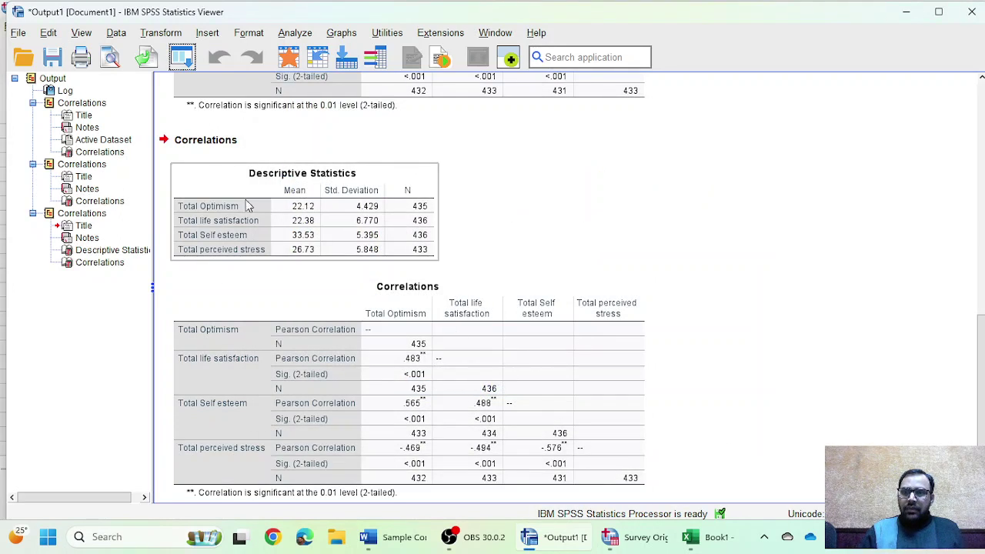
left_click(369, 248)
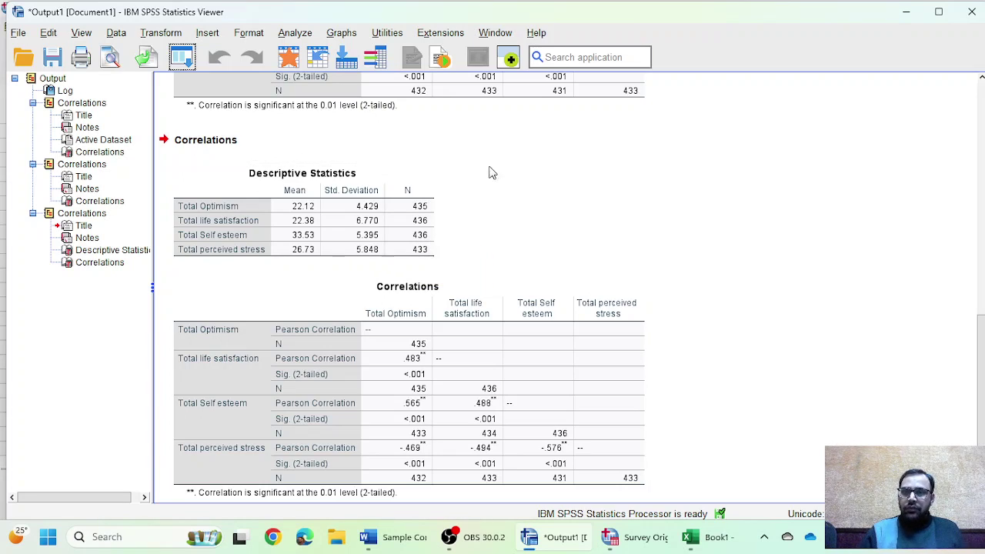
Compare the means, standard deviations and correlations in the SPSS output with the columns of the sample table in Word.
left_click(471, 337)
left_click(437, 213)
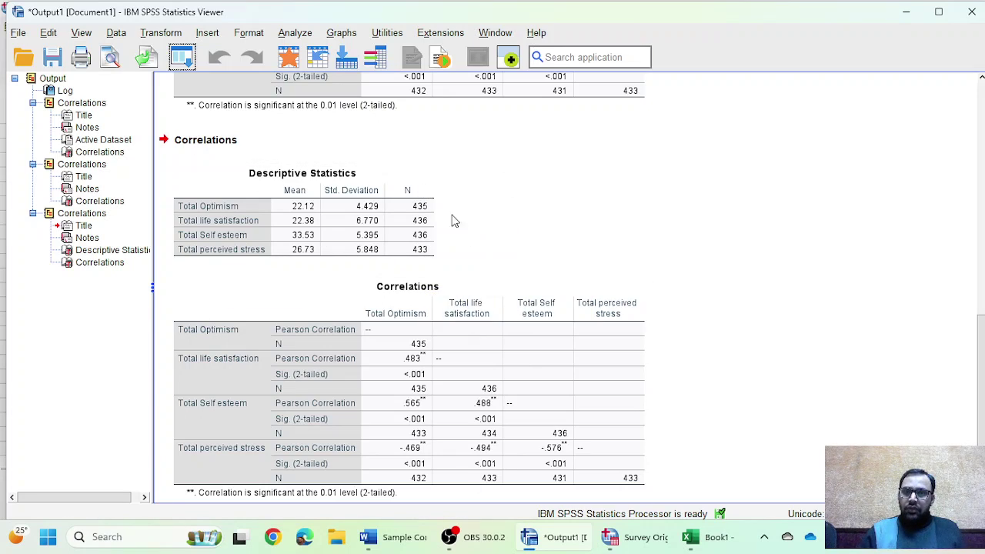
left_click(471, 141)
left_click(310, 209)
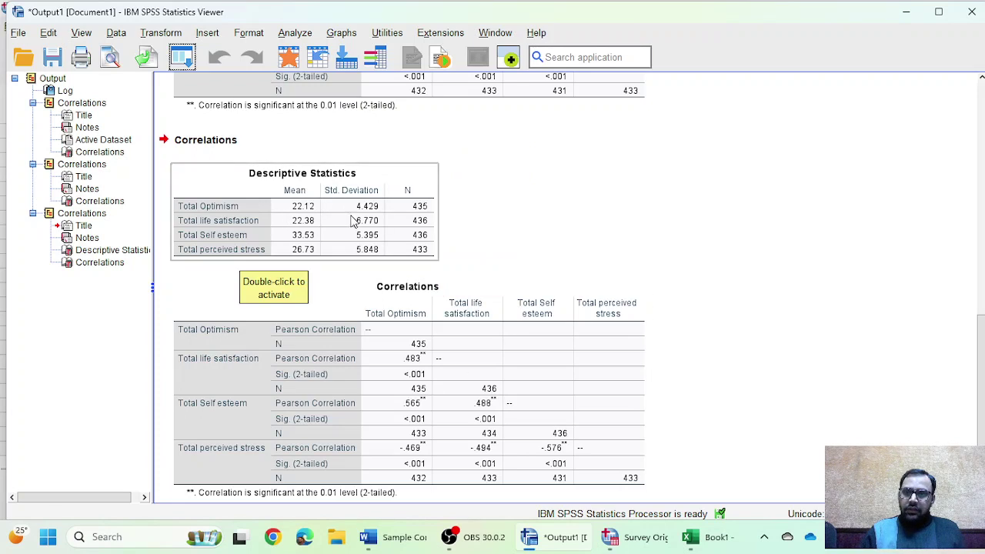
left_click(573, 292)
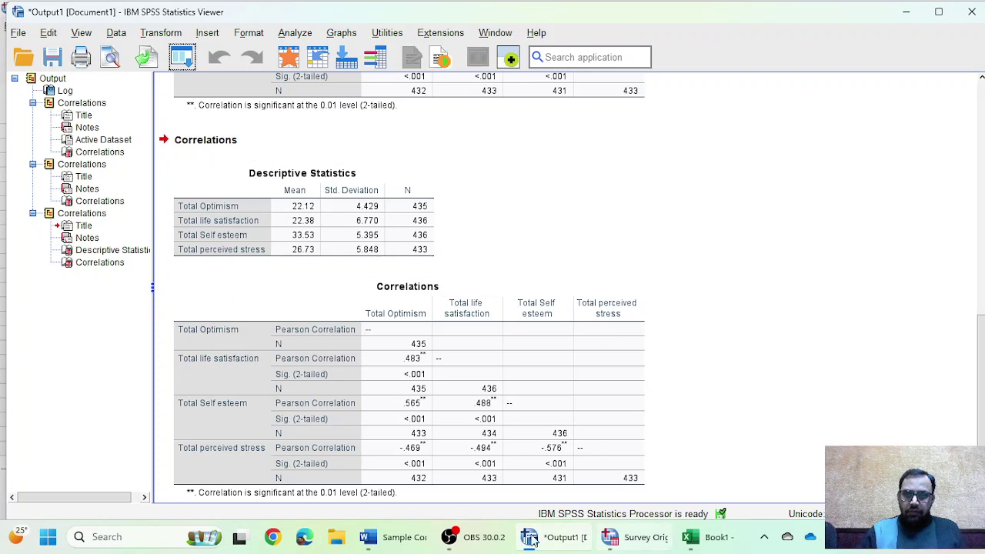
left_click(391, 537)
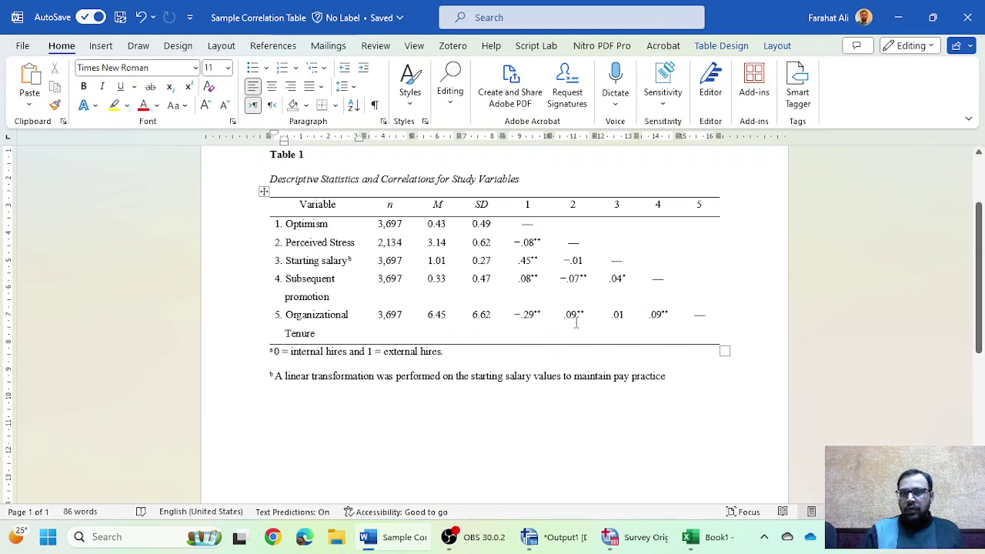
left_click(632, 537)
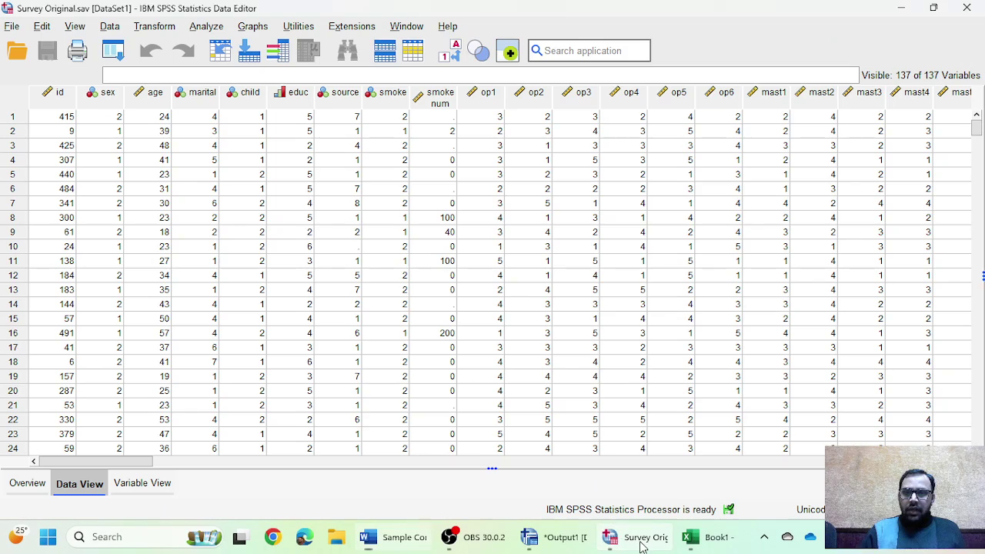
left_click(553, 537)
left_click(392, 537)
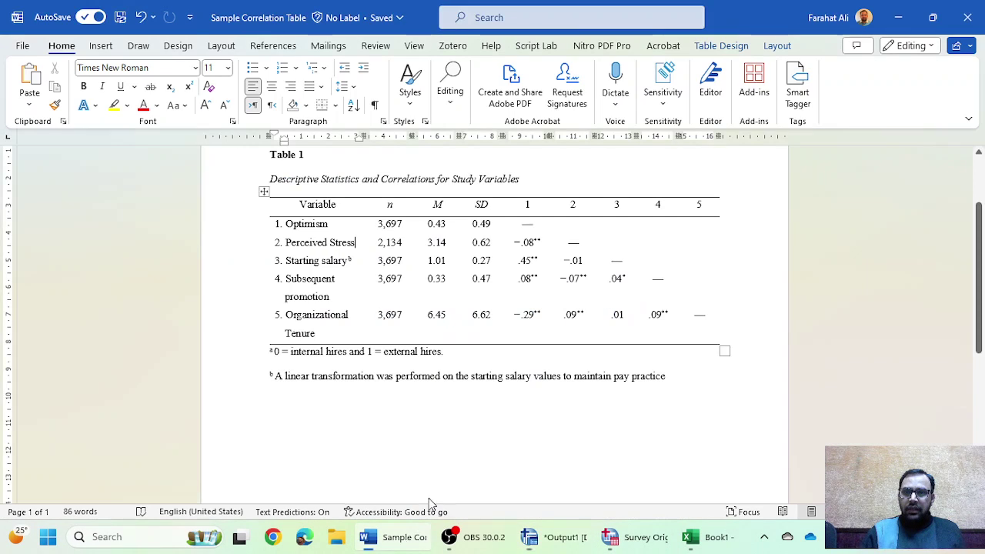
left_click(562, 536)
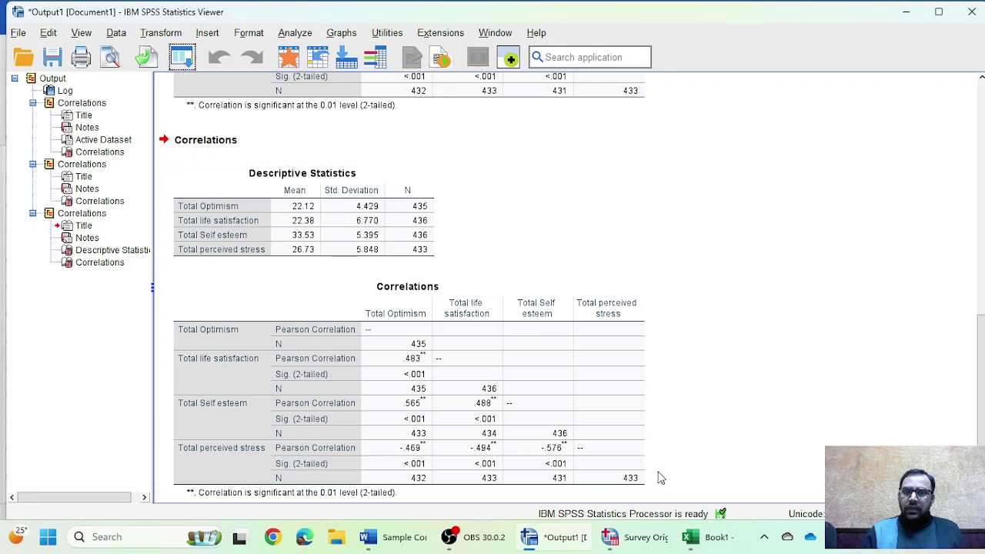
mouse_move(456, 546)
left_click(392, 537)
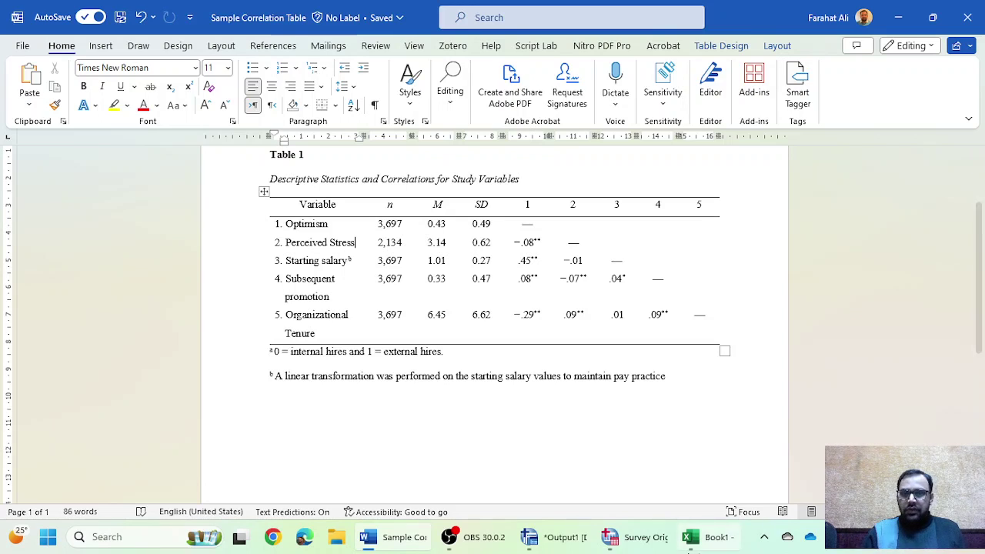
left_click(636, 536)
left_click(571, 536)
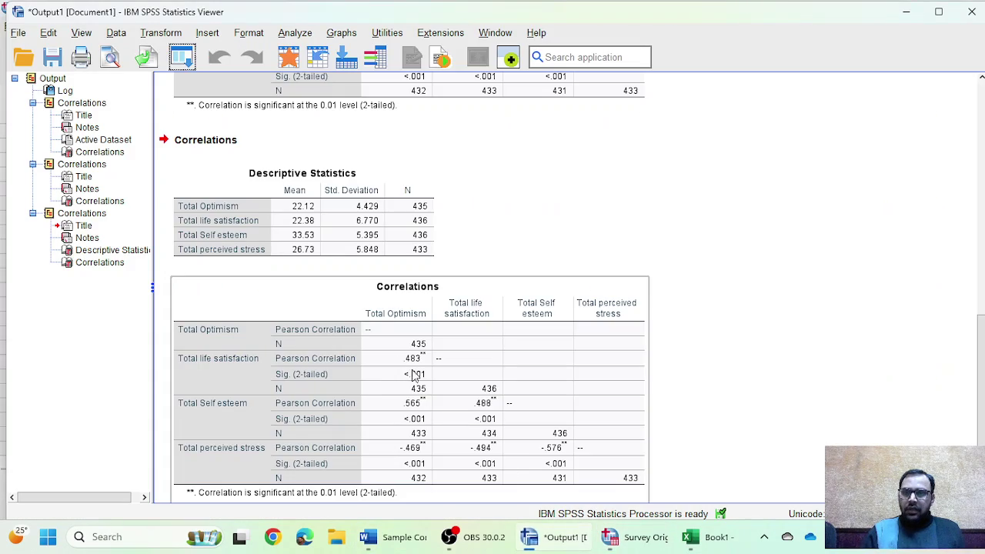
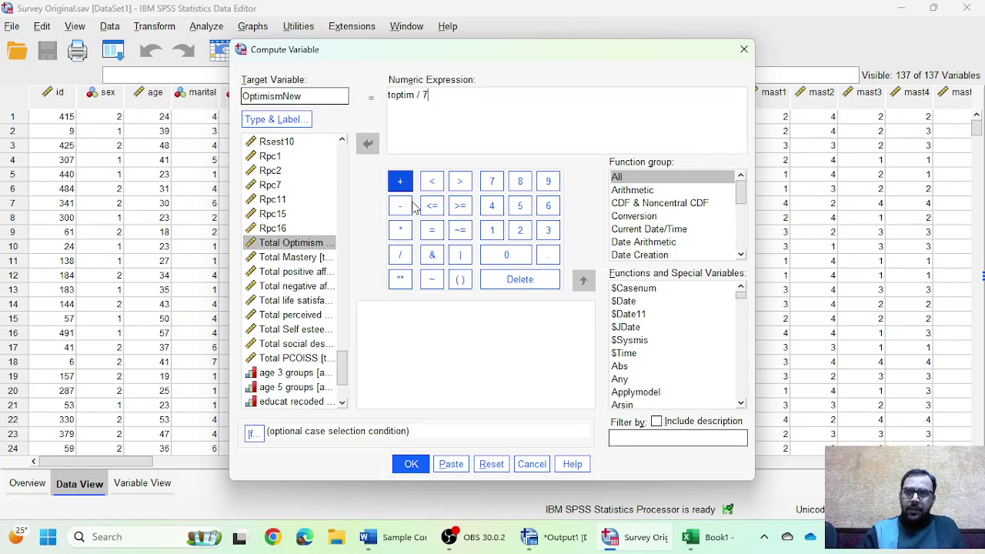
Compute OptimismNew as toptim / 7, and widen the Name column in Variable View to show the full variable names.
left_click(404, 465)
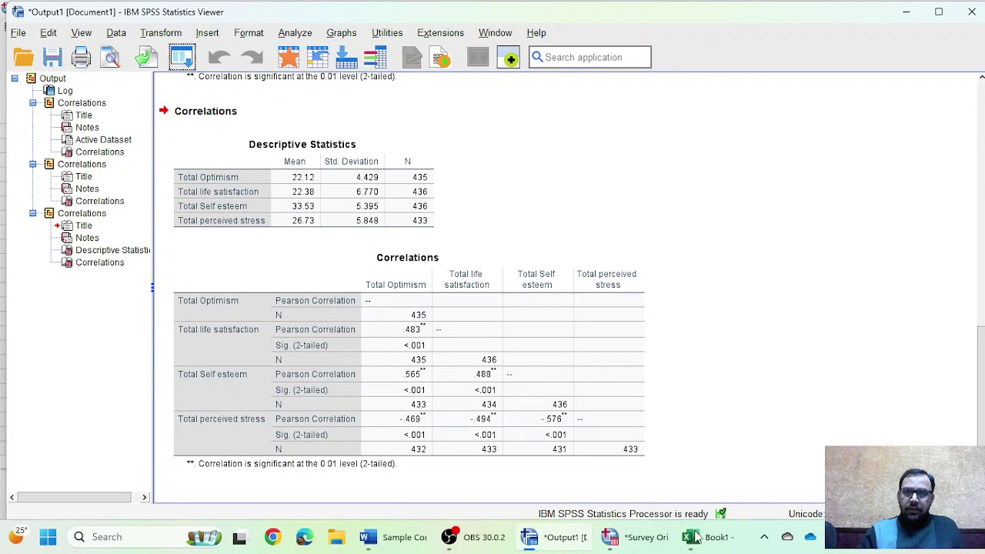
left_click(636, 536)
scroll(254, 346, "down", 7)
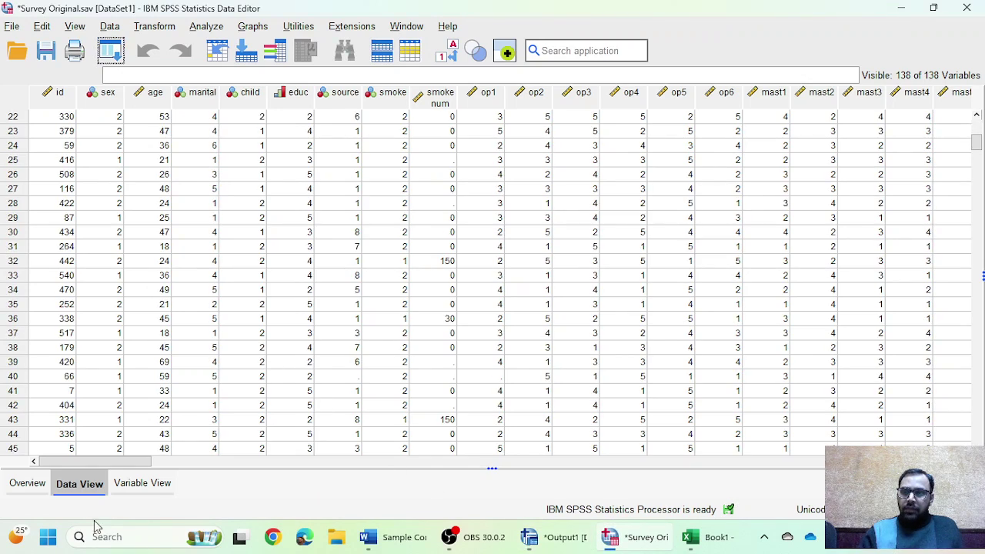
left_click(125, 492)
scroll(147, 352, "down", 14)
scroll(147, 352, "down", 20)
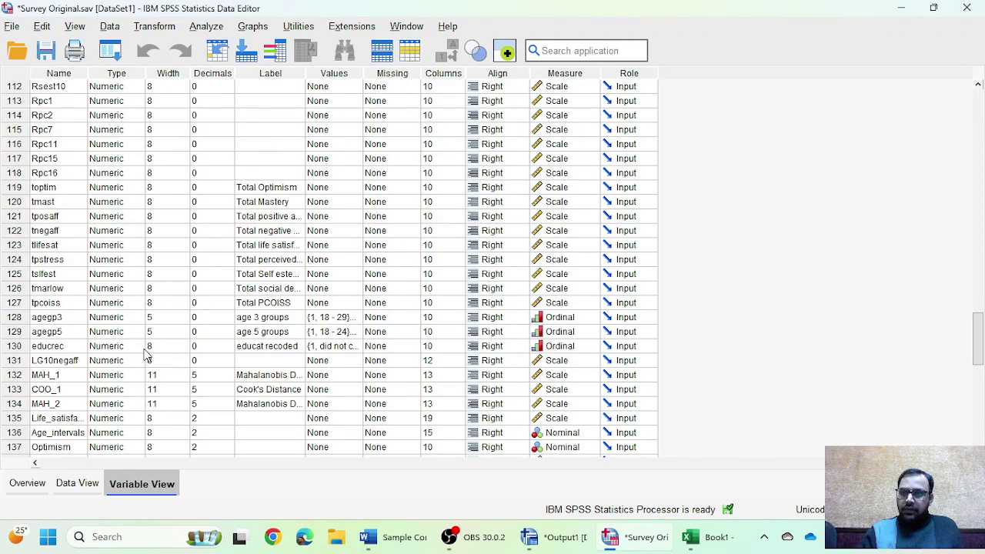
scroll(145, 351, "up", 6)
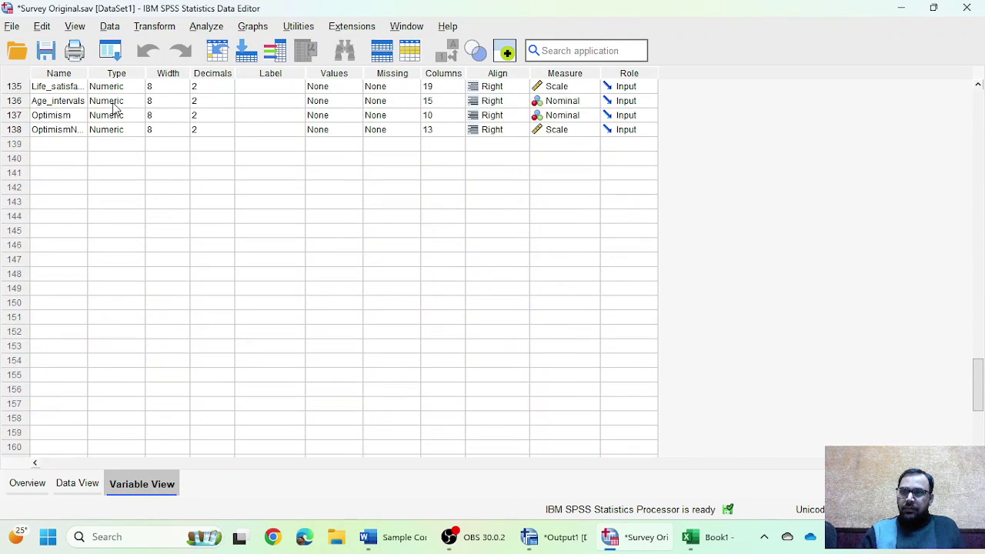
left_click_drag(110, 76, 130, 90)
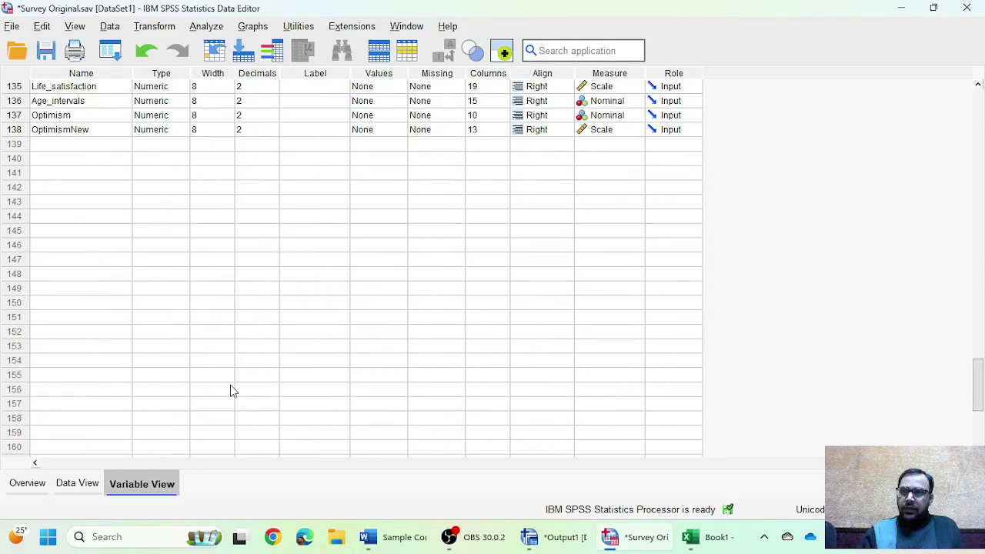
Run Descriptives on OptimismNew with mean, standard deviation, minimum and maximum.
left_click(206, 27)
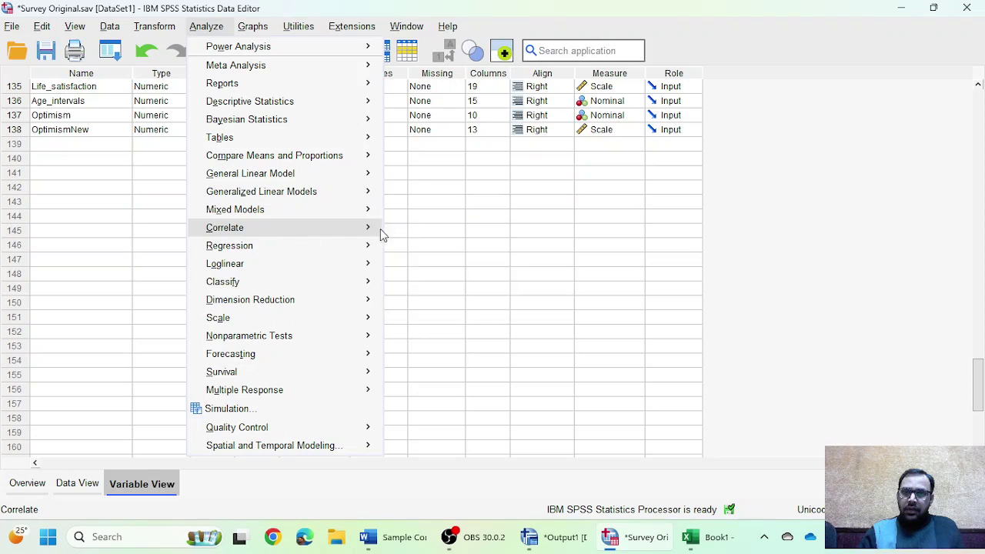
mouse_move(300, 101)
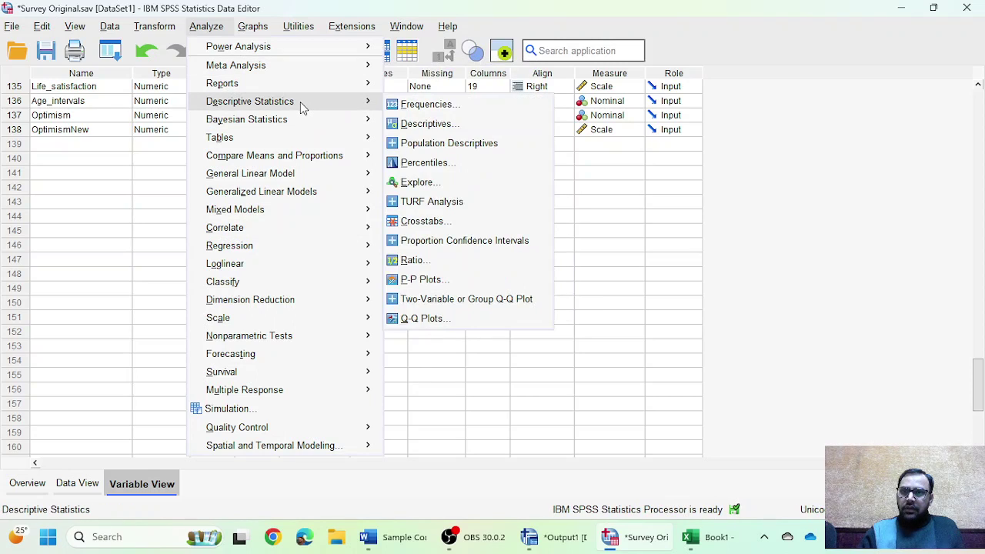
left_click(429, 123)
scroll(385, 285, "down", 20)
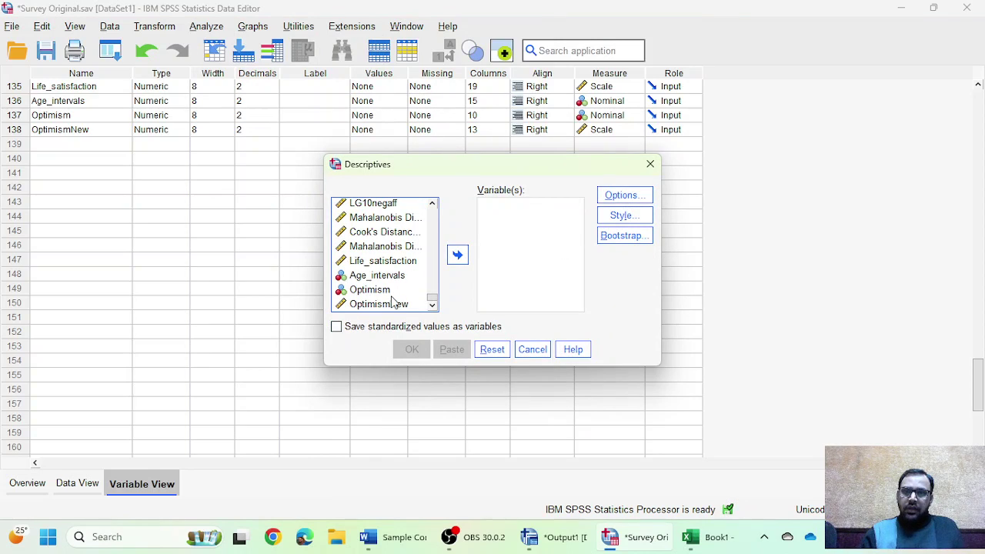
left_click(392, 293)
left_click(389, 304)
left_click(457, 255)
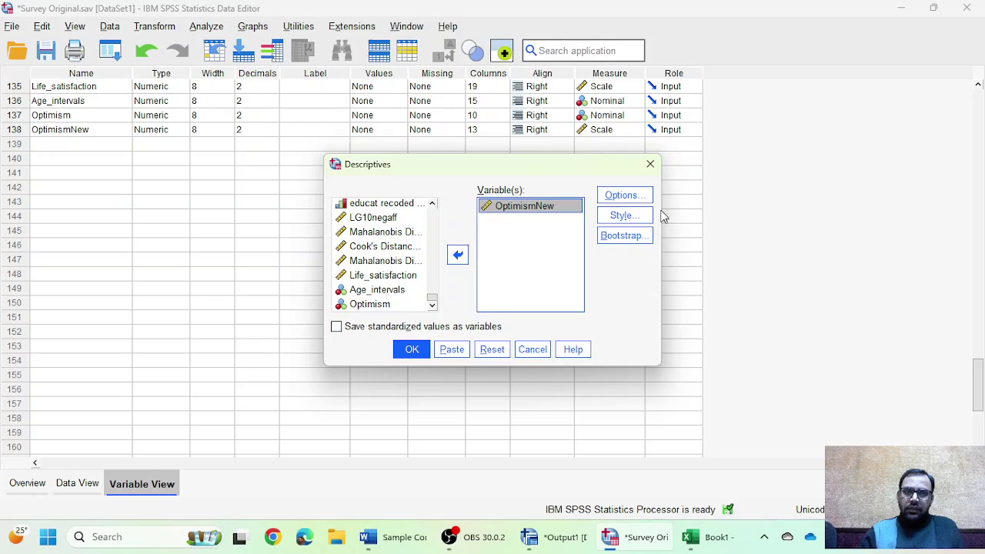
left_click(624, 195)
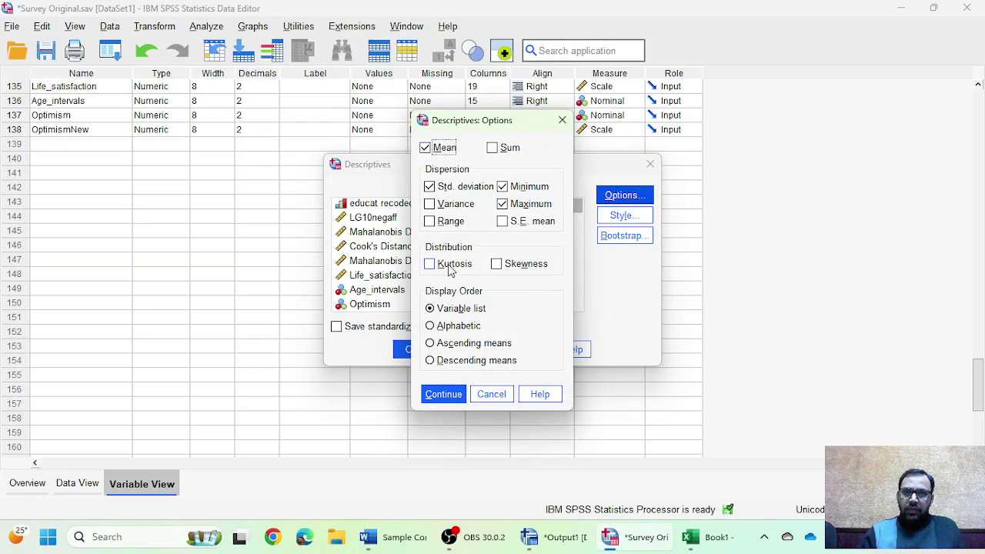
left_click(443, 394)
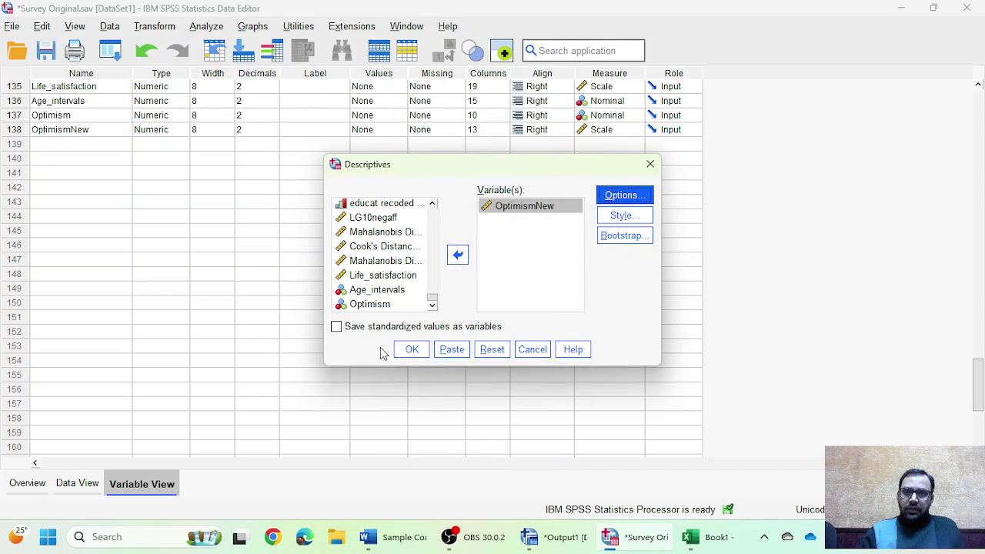
left_click(412, 351)
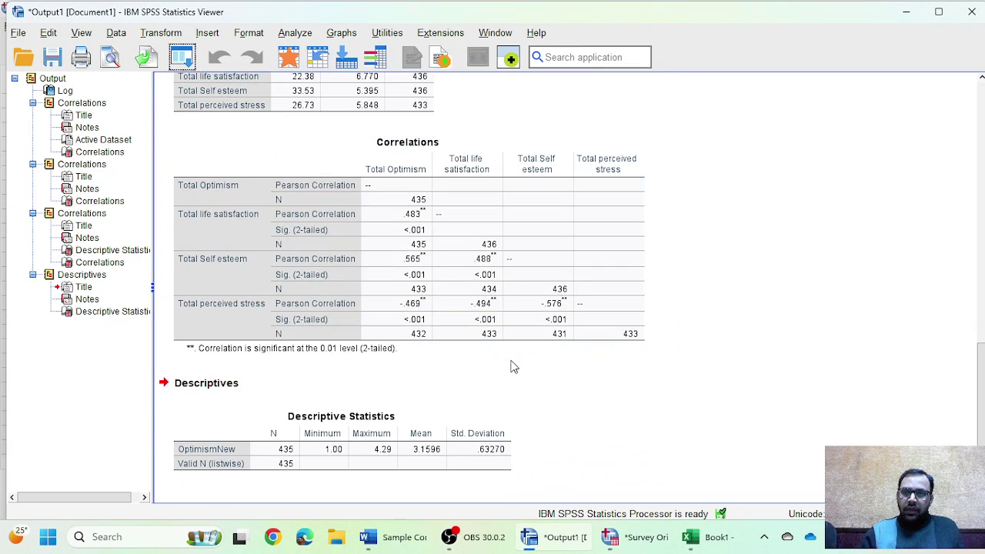
Compare the OptimismNew descriptives with the earlier total-score statistics and the sample table in Word.
left_click(776, 446)
left_click(300, 464)
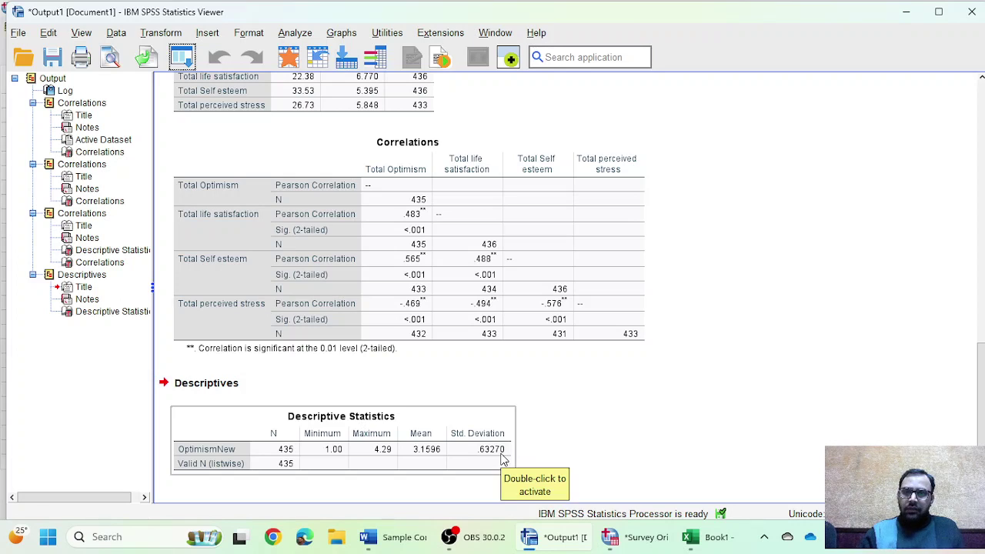
left_click(521, 425)
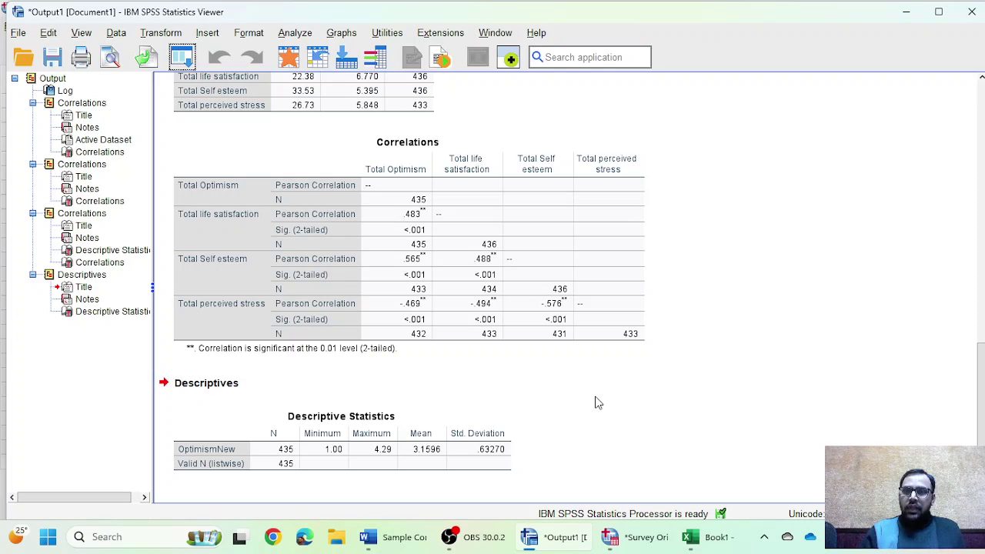
scroll(542, 352, "up", 2)
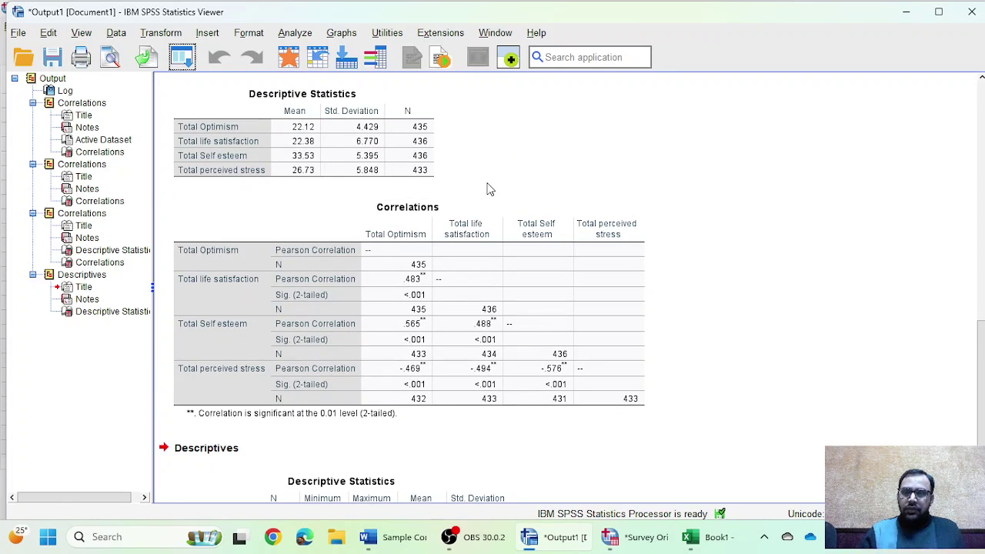
left_click(419, 537)
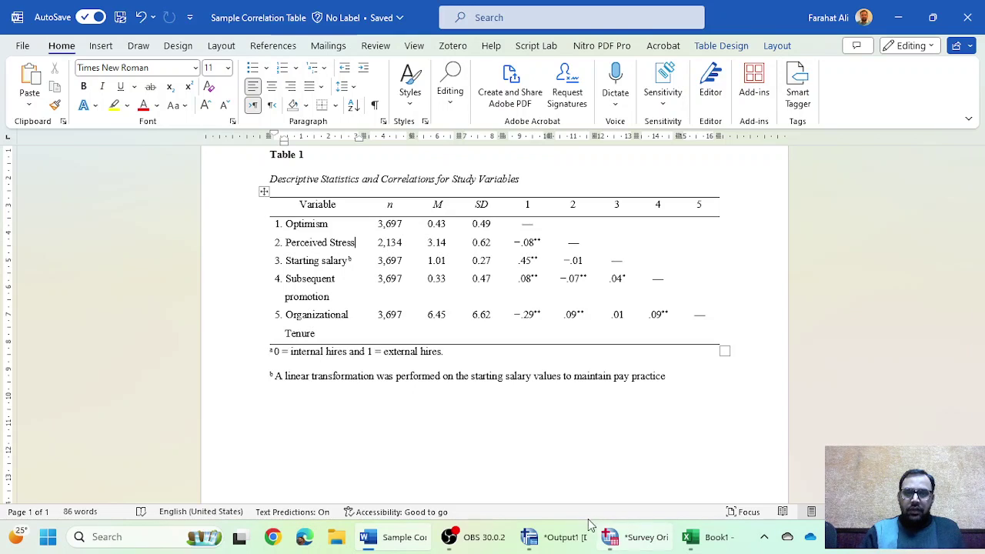
Try to paste the latest SPSS Correlations table into cell D13 of the Excel workbook Book1, and undo the paste.
left_click(556, 536)
left_click(418, 303)
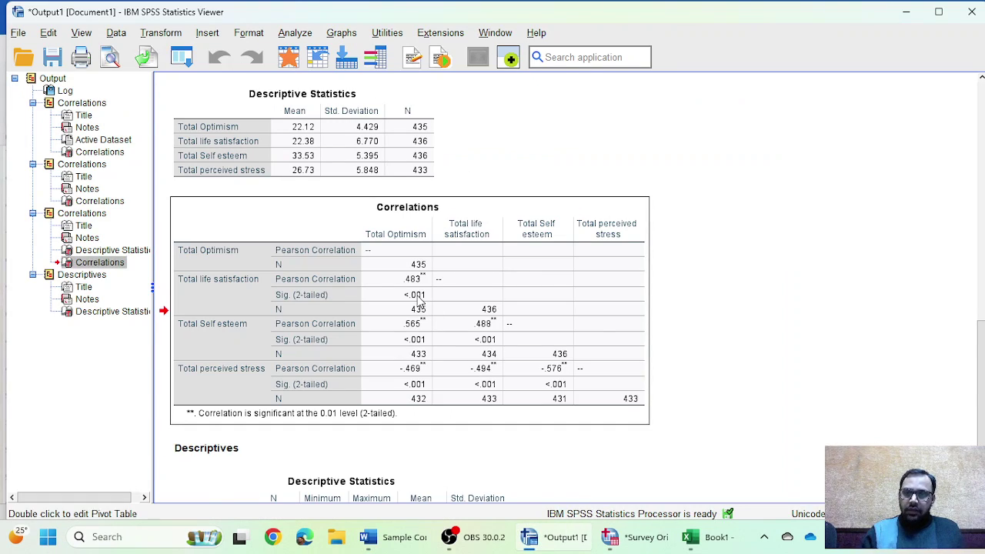
left_click(700, 536)
left_click(166, 319)
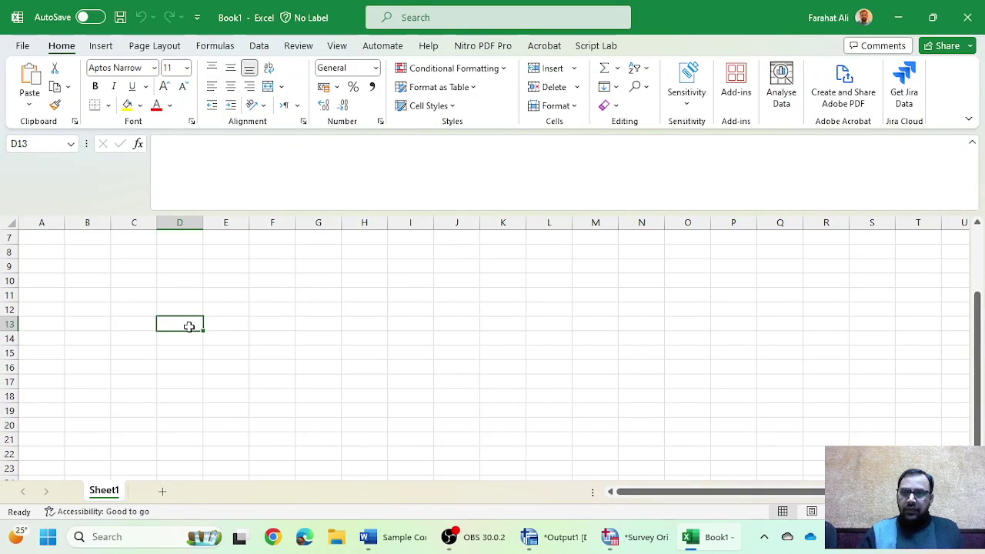
right_click(187, 326)
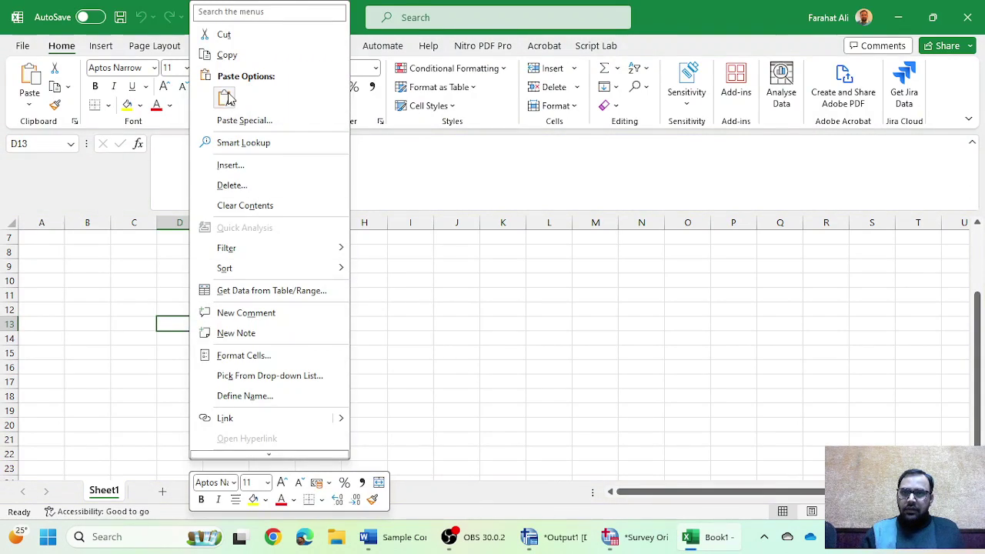
left_click(228, 97)
key("ctrl+z")
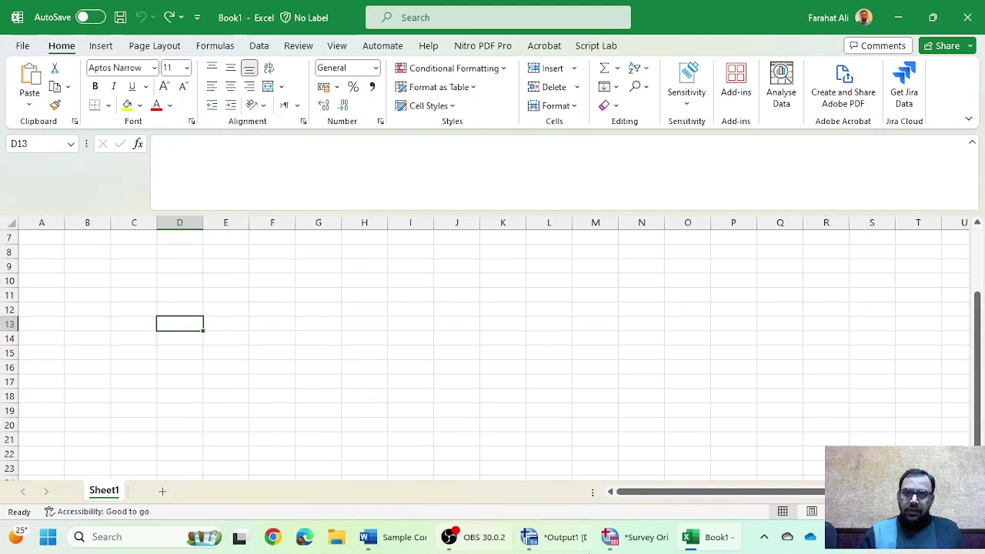
Copy the latest SPSS Correlations table as plain text and paste it into Excel's Sheet1 starting at cell D13.
left_click(570, 544)
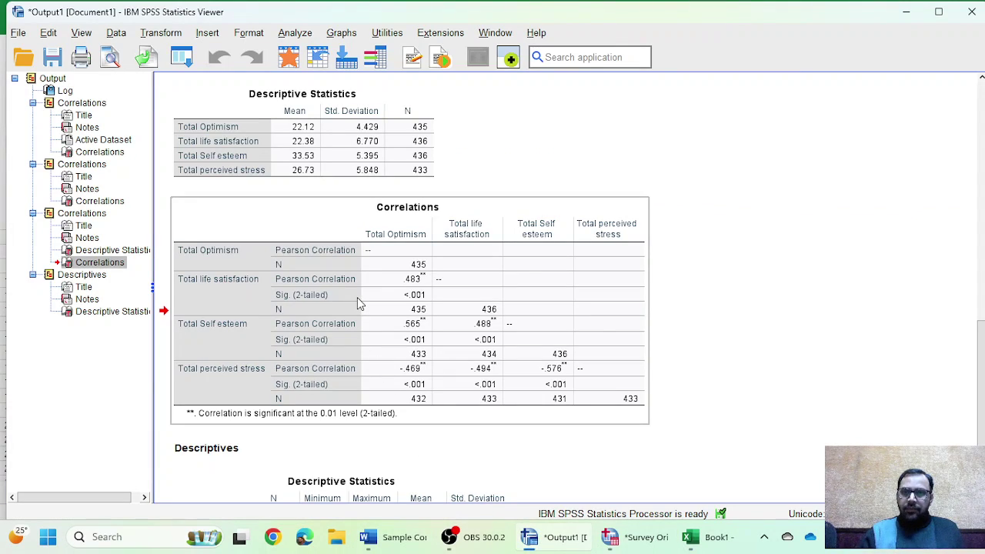
right_click(364, 306)
mouse_move(439, 311)
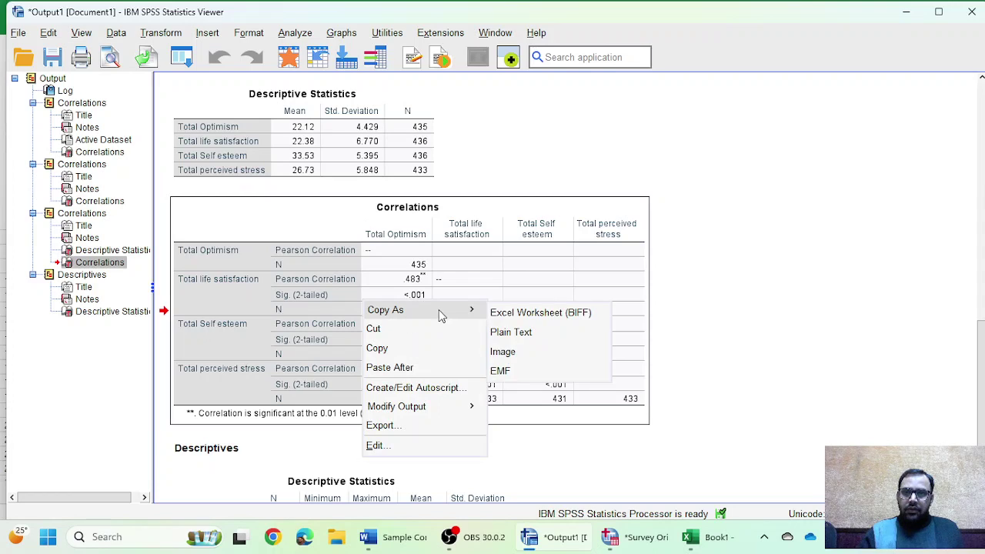
left_click(528, 332)
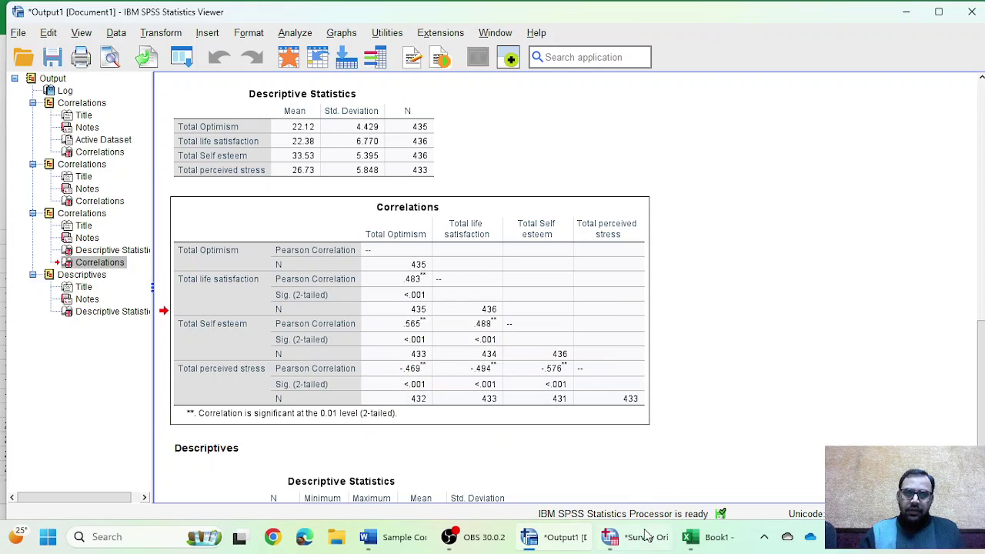
left_click(723, 542)
key("ctrl+v")
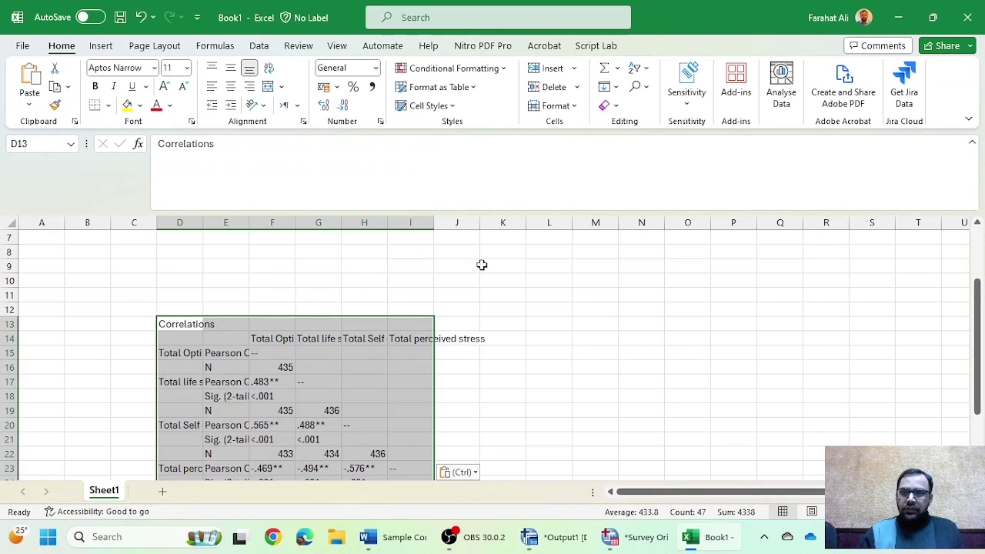
scroll(565, 350, "down", 2)
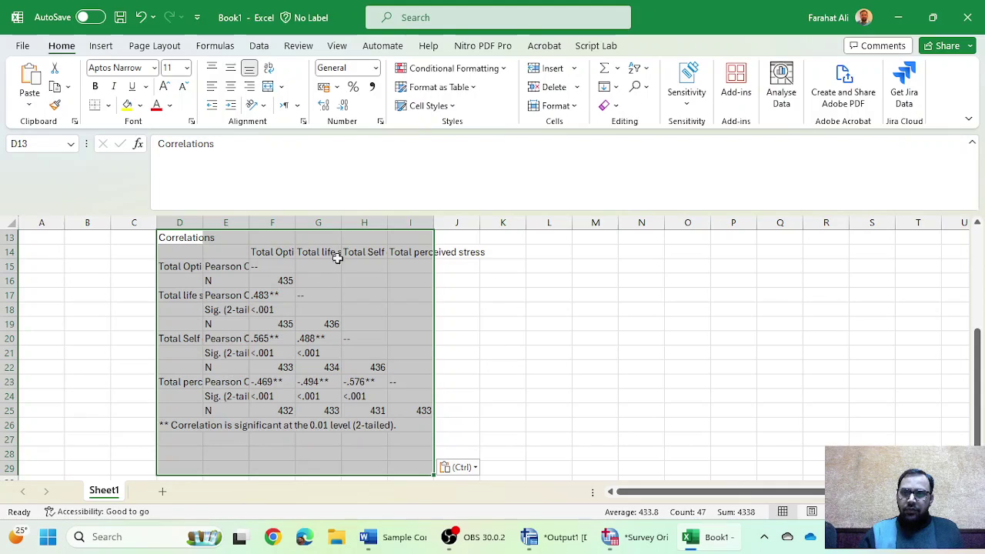
Centre the contents of the pasted Correlations table in D13:I26 and widen its columns so the variable names fit.
left_click_drag(209, 218, 681, 223)
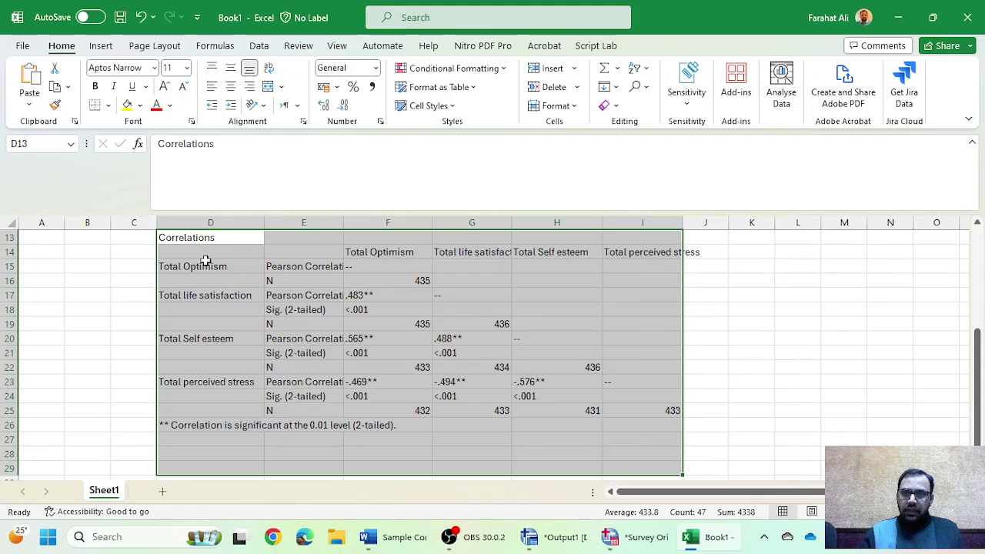
left_click_drag(189, 241, 620, 426)
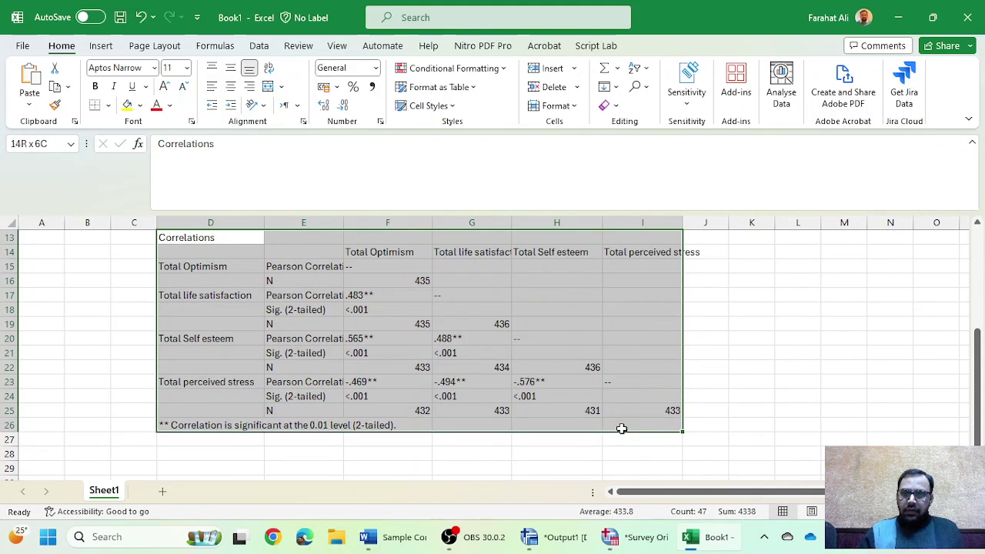
left_click(230, 87)
left_click_drag(431, 222, 481, 229)
left_click_drag(651, 218, 689, 222)
left_click_drag(561, 220, 596, 224)
left_click_drag(803, 223, 841, 224)
Prefix the row labels Total Optimism, Total life satisfaction, Total Self esteem and Total perceived stress with 1., 2., 3. and 4.
double_click(175, 266)
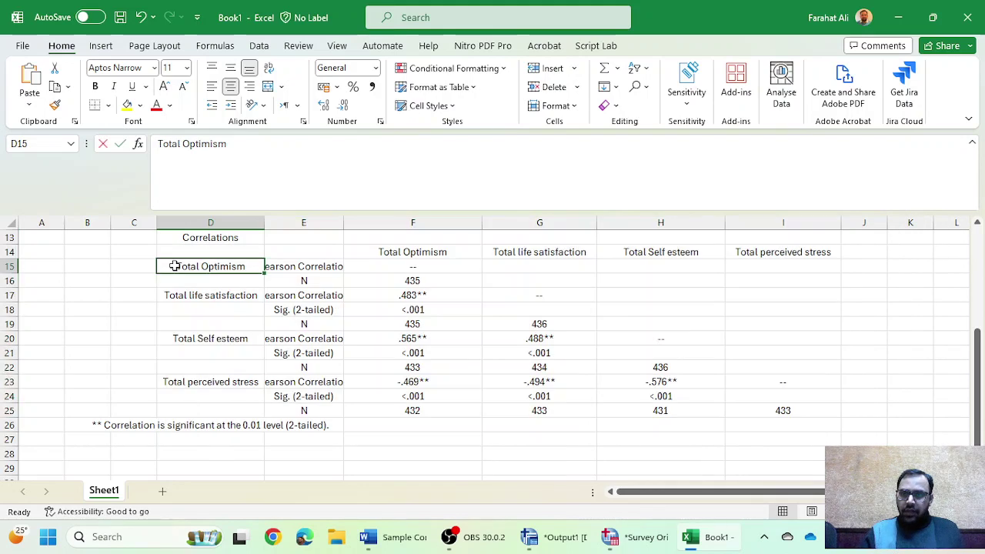
type("1.")
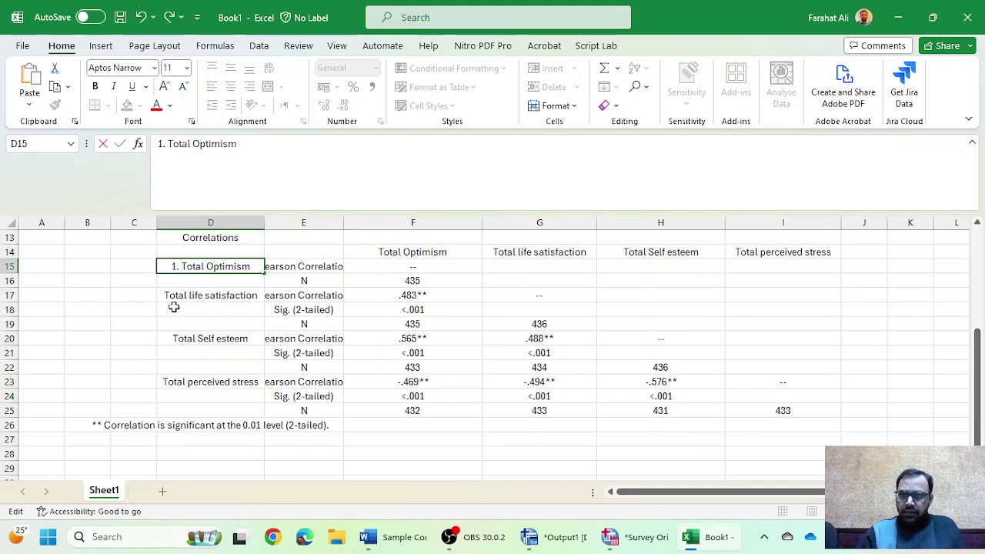
double_click(166, 295)
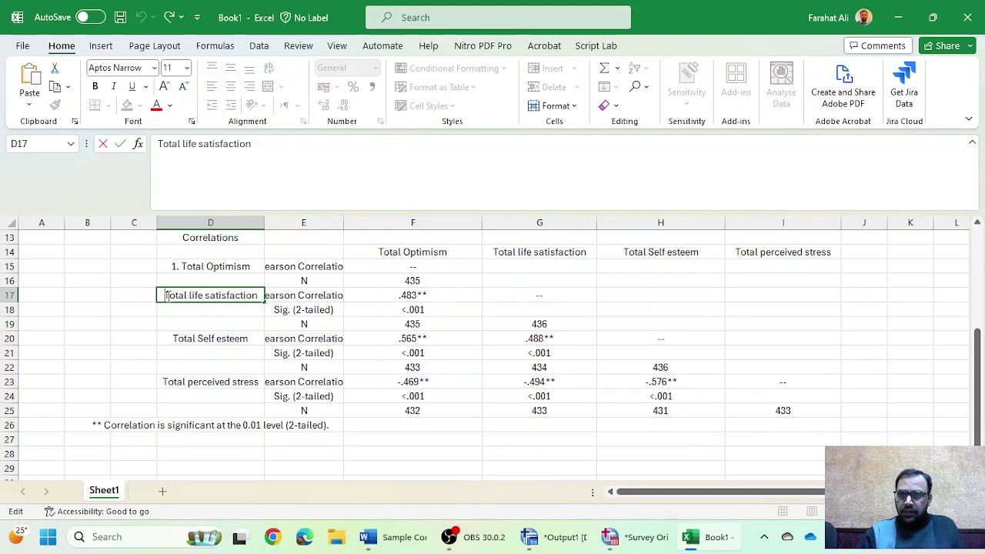
type("2.")
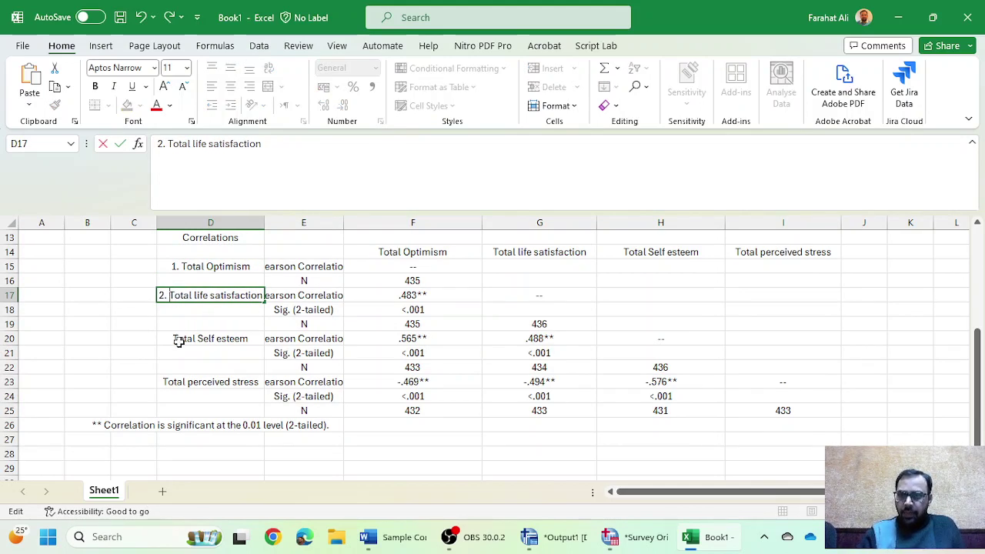
double_click(171, 339)
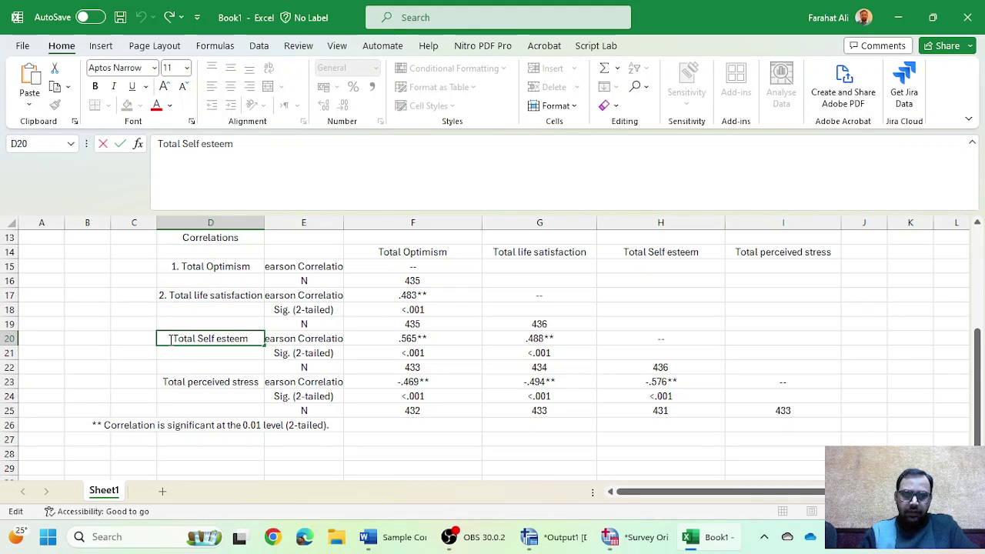
type("3.")
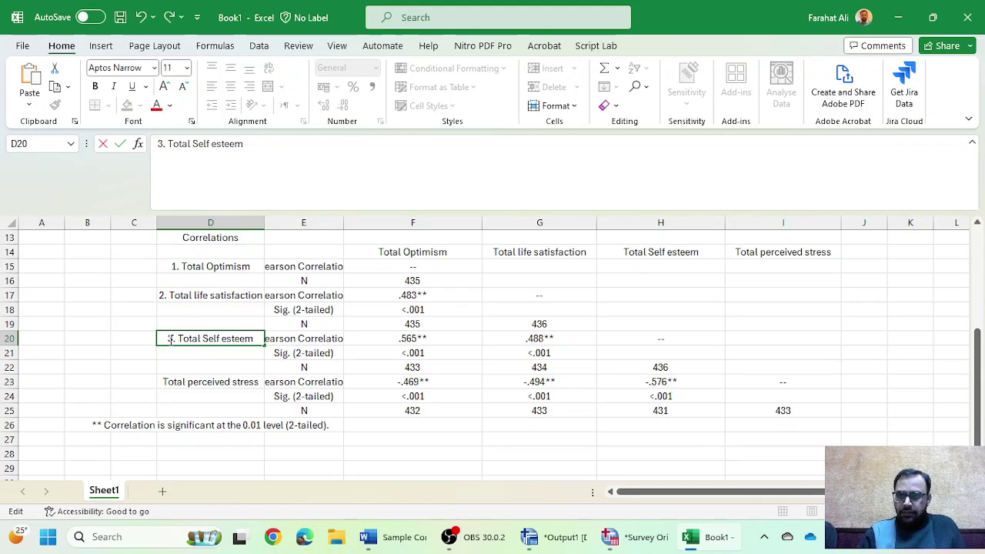
double_click(161, 383)
type("4.")
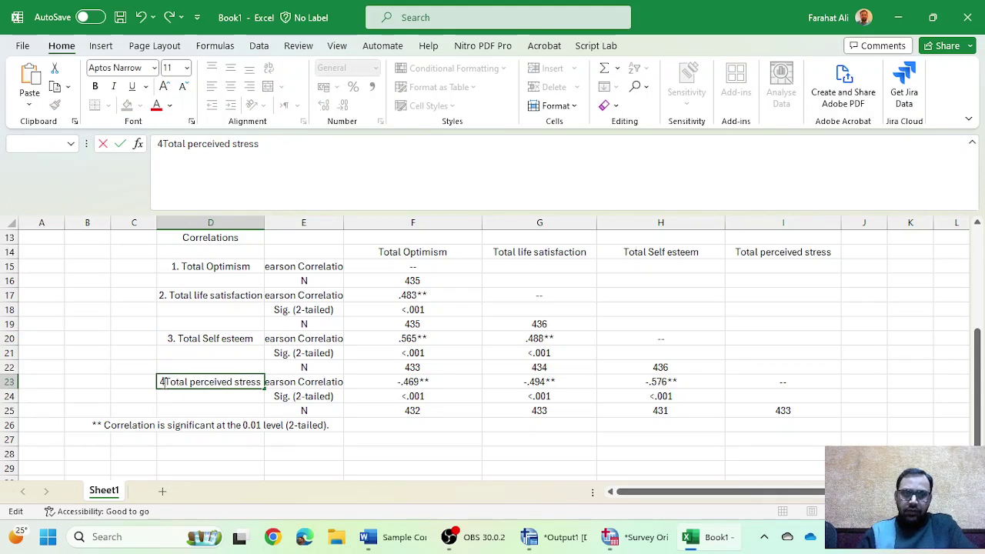
left_click(438, 260)
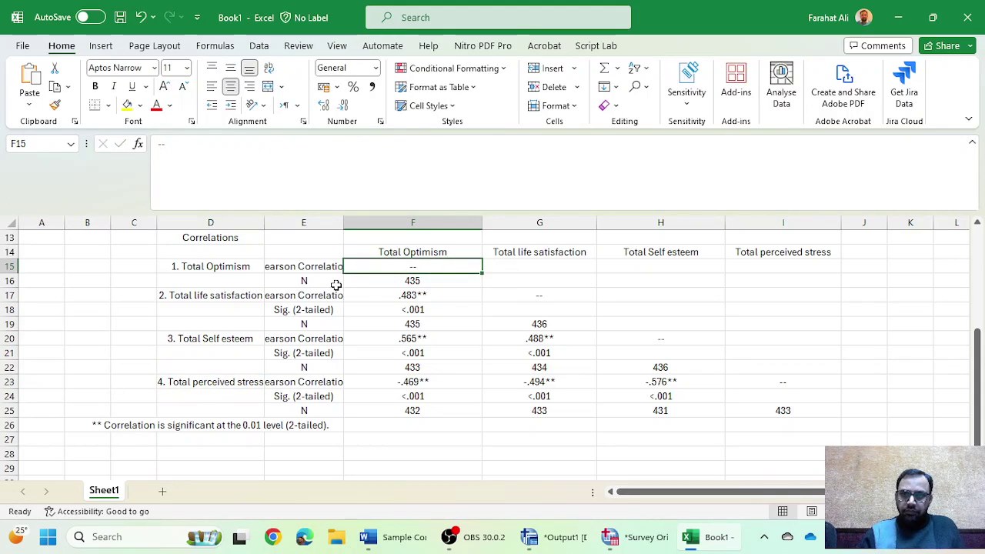
Delete column E, which holds the Pearson Correlation, Sig. (2-tailed) and N labels.
left_click(305, 221)
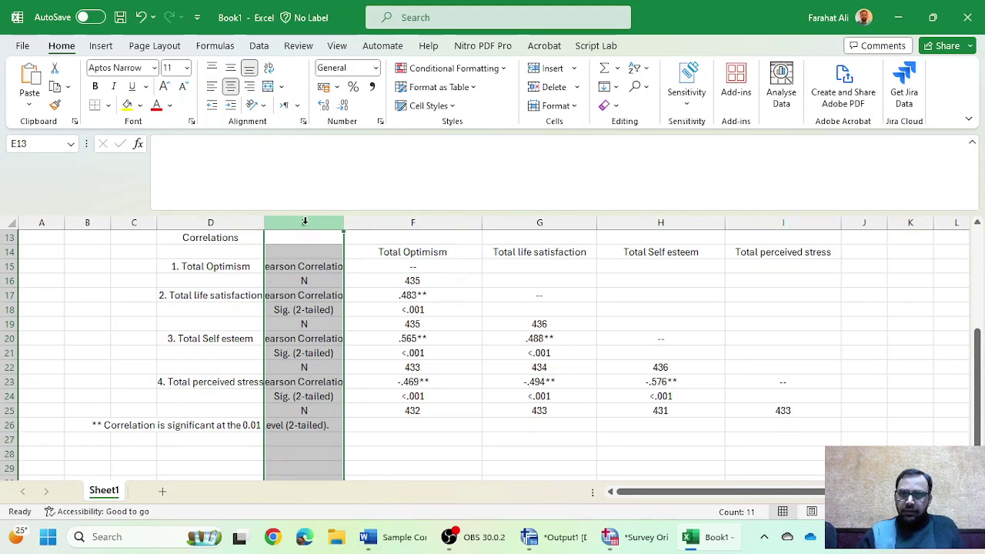
right_click(305, 222)
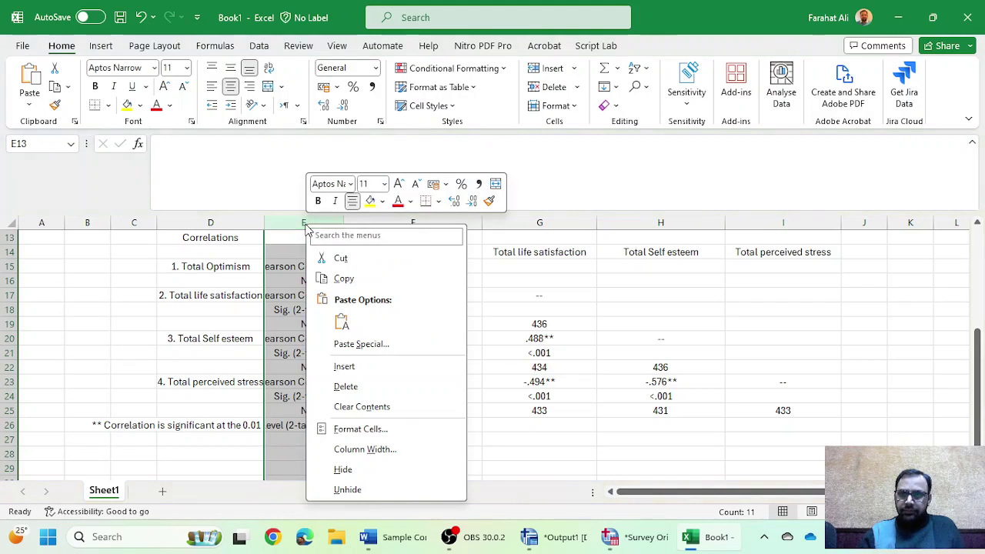
left_click(379, 389)
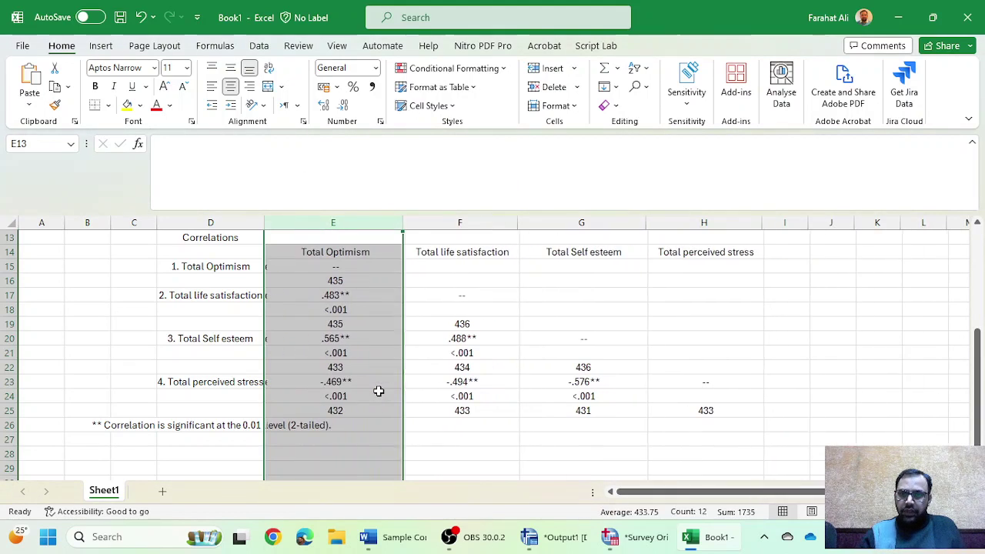
left_click(344, 439)
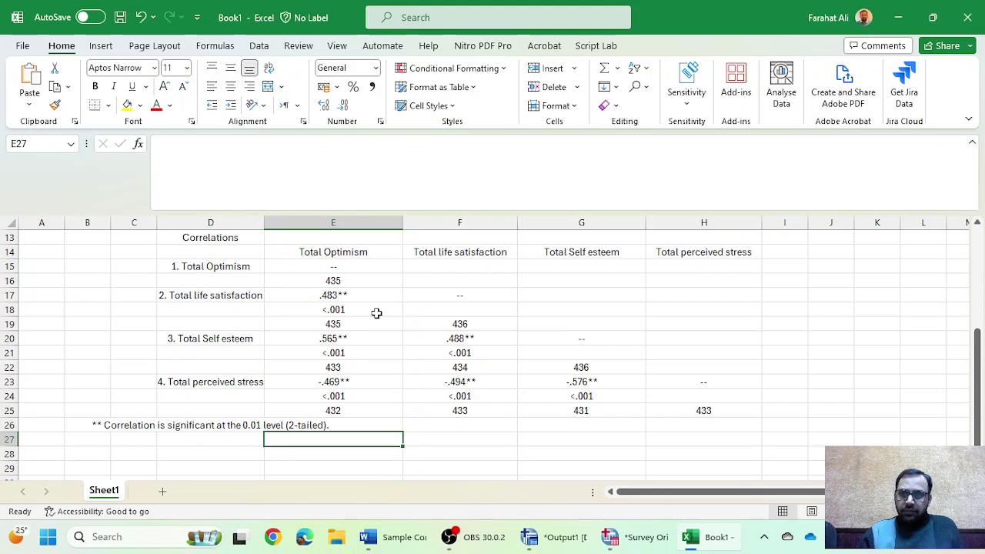
Delete the N row under Total Optimism and the significance and N rows under Total life satisfaction.
left_click(7, 280)
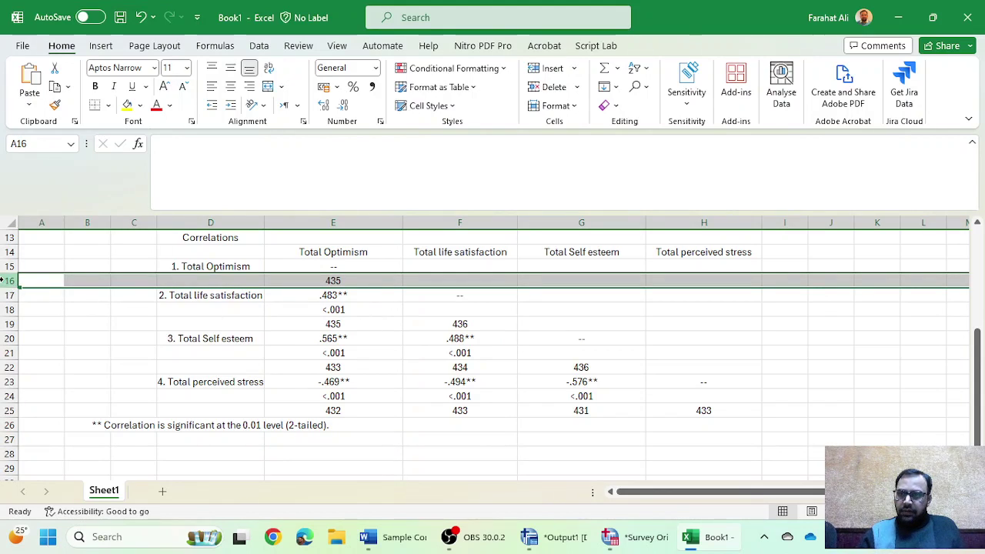
right_click(8, 282)
left_click(79, 164)
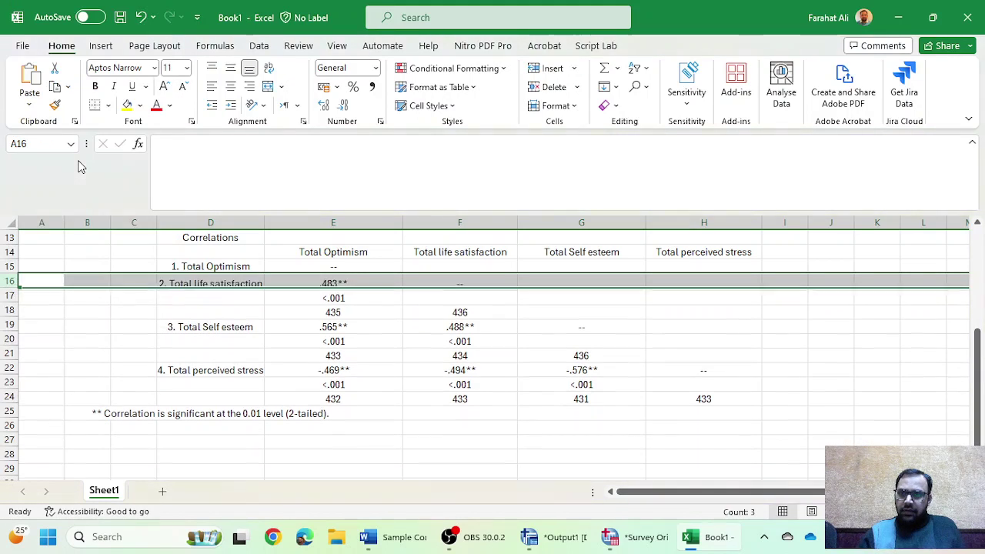
left_click(11, 295)
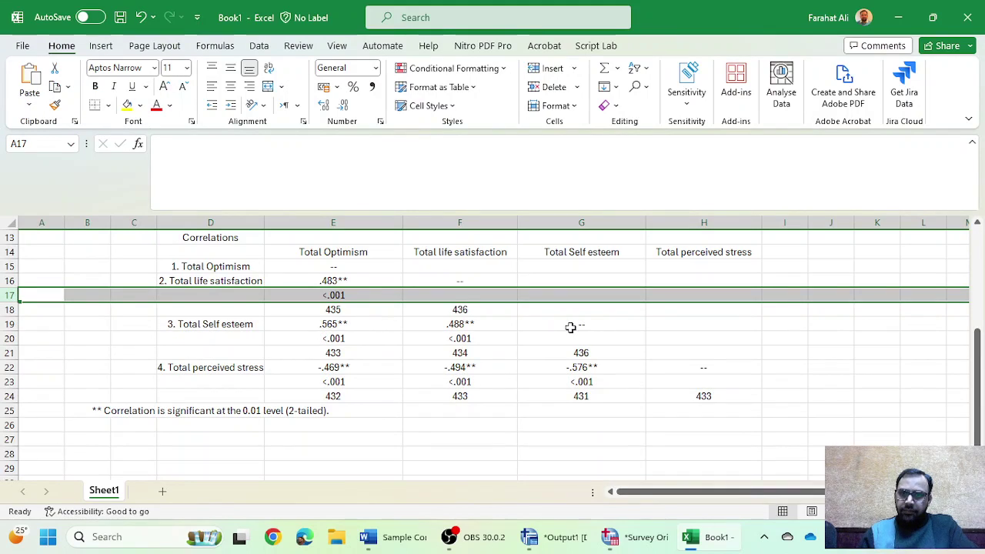
key("ctrl+minus")
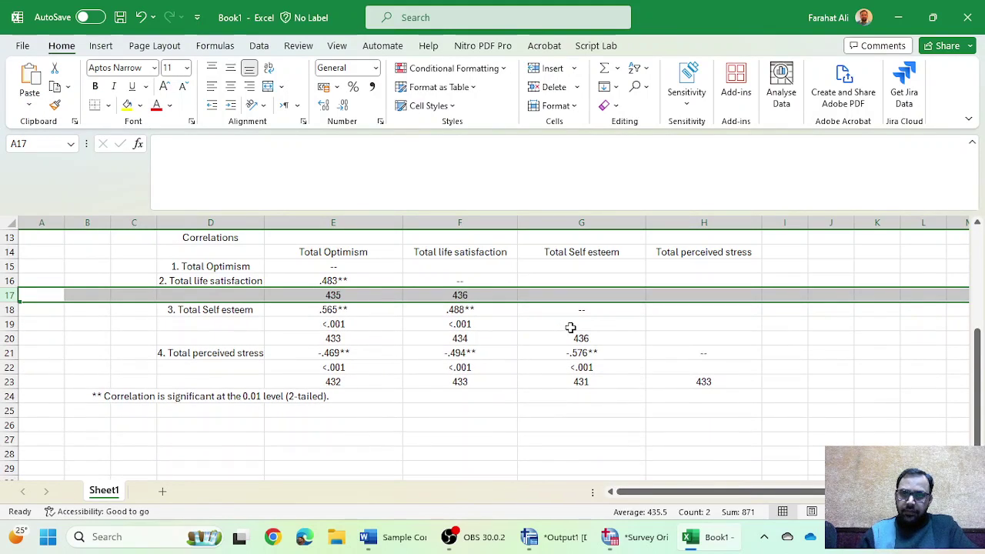
key("ctrl+minus")
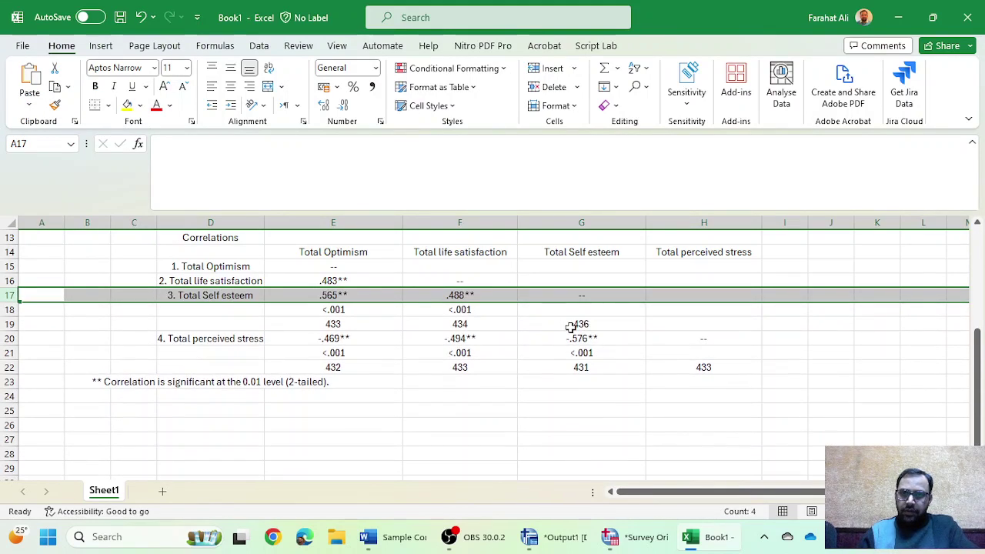
Delete the significance and N rows under Total Self esteem and Total perceived stress.
left_click(9, 309)
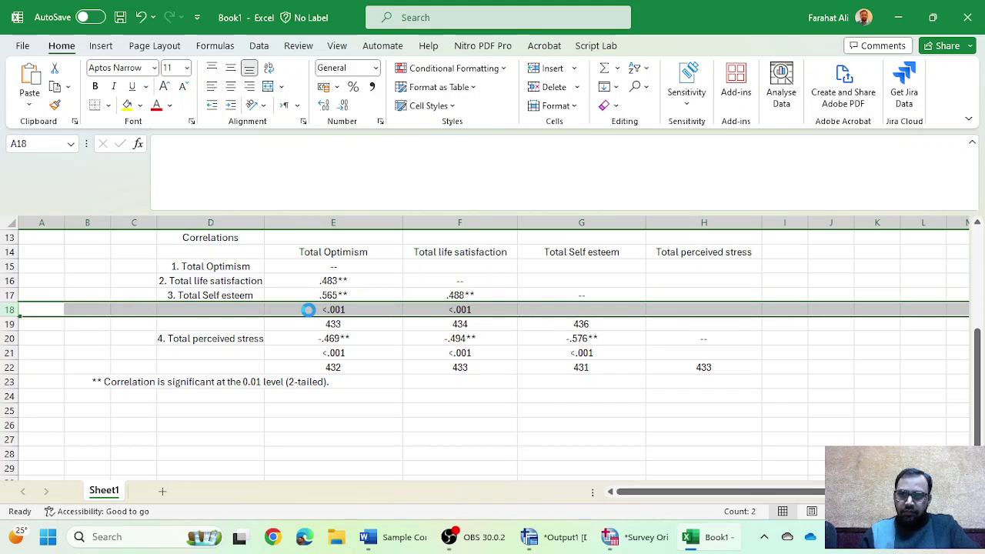
key("ctrl+minus")
key("ctrl+minus")
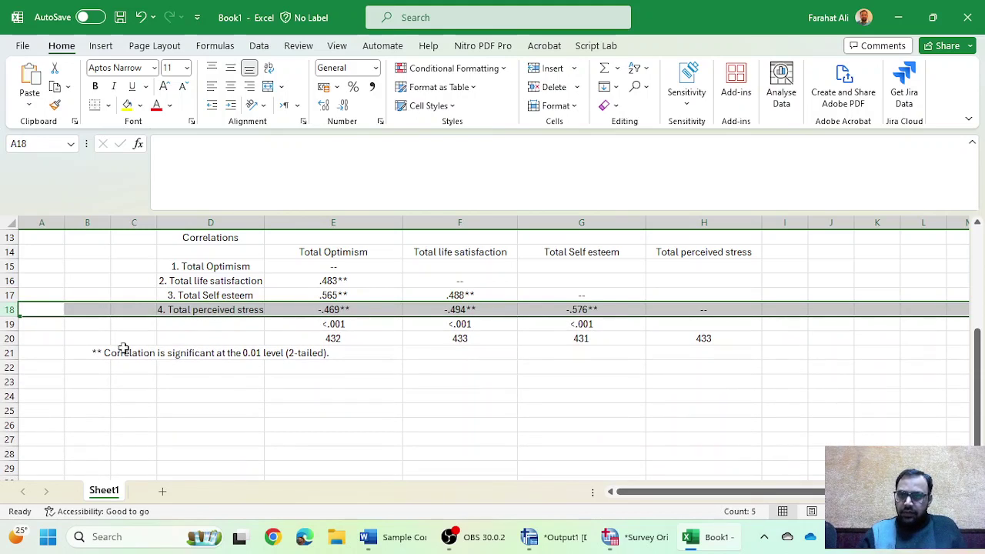
left_click(6, 324)
key("ctrl+minus")
key("ctrl+minus")
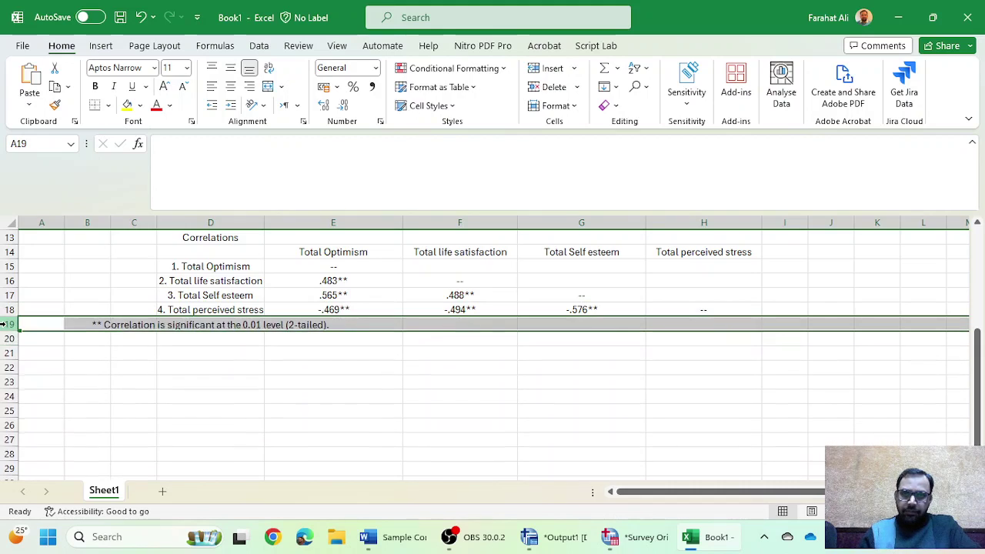
left_click(667, 335)
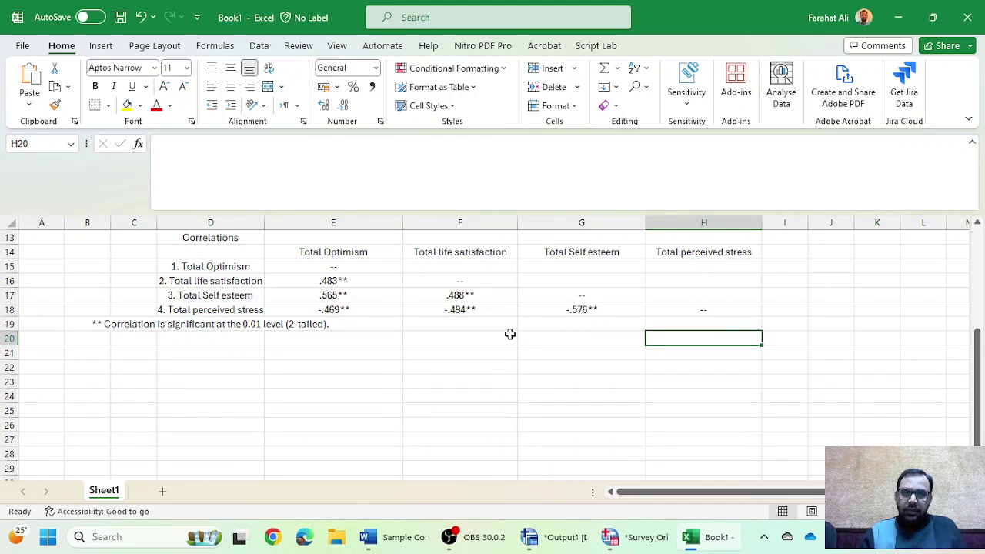
Replace the variable names in the header cells E14 to H14 with the numbers 1, 2, 3 and 4.
left_click(361, 254)
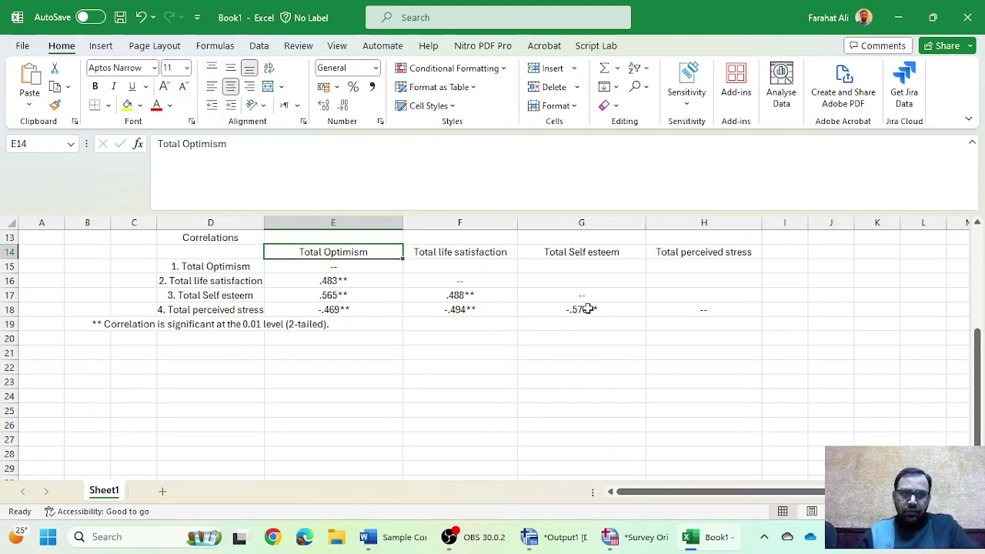
type("1")
key("Tab")
type("2")
key("Tab")
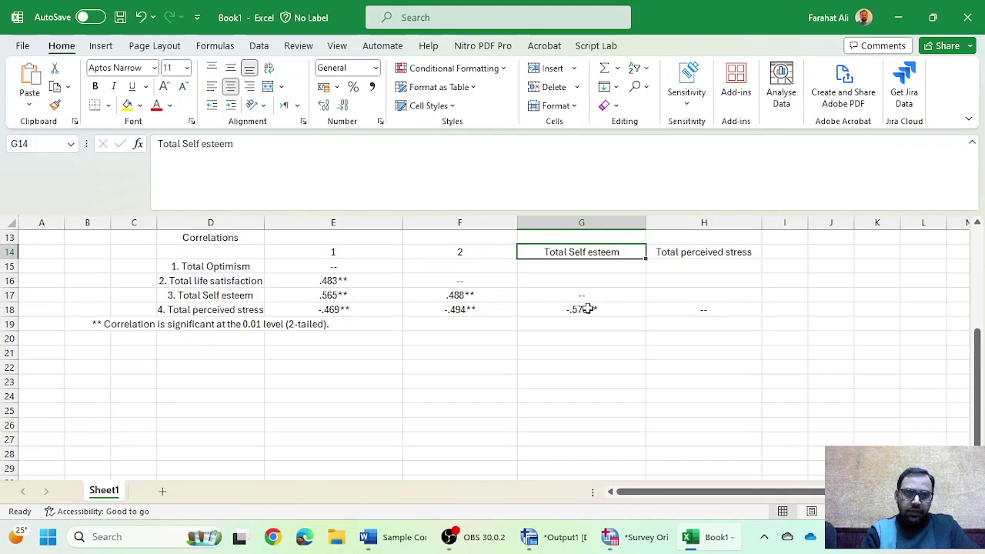
type("3")
key("Tab")
type("4")
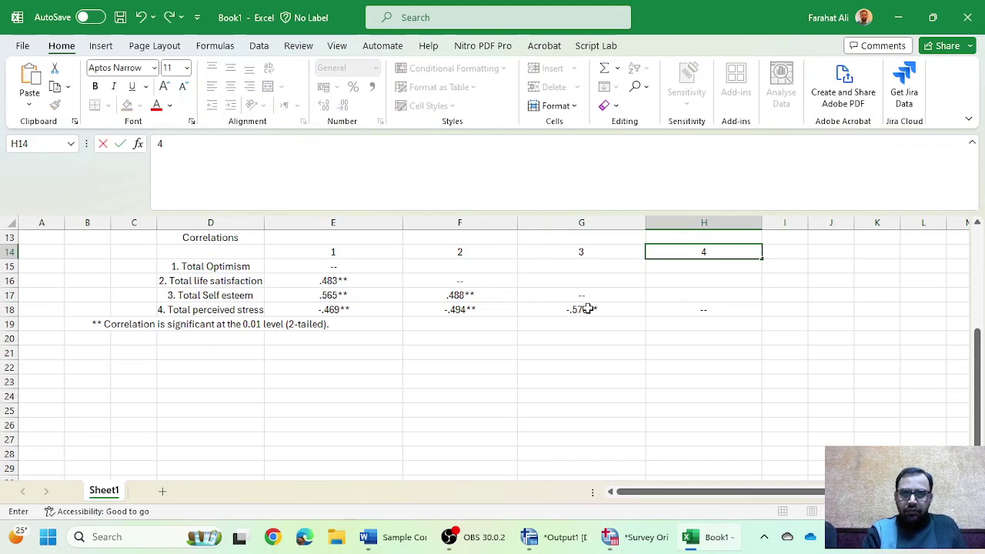
left_click(627, 409)
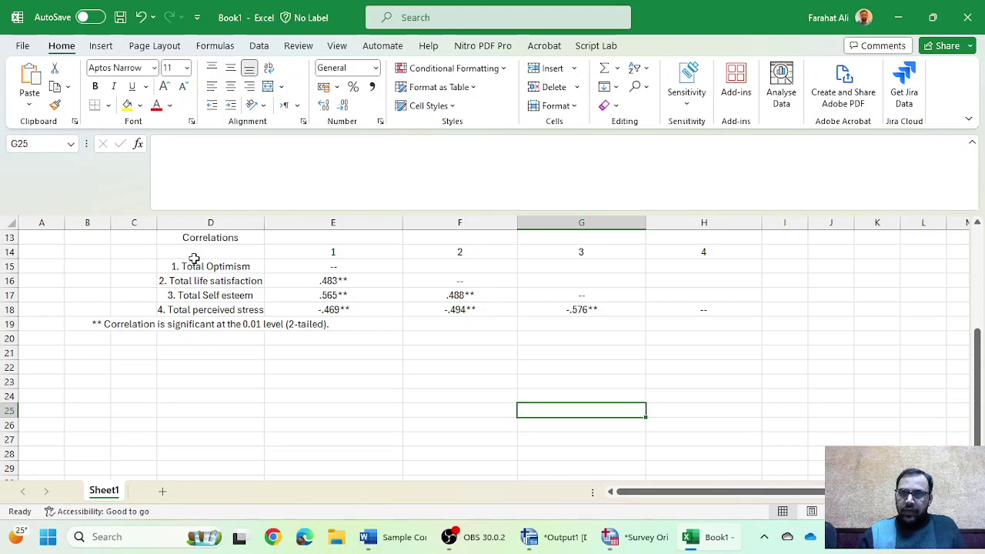
Copy the range D14:H18 and paste it below the notes of the sample table in the Word document Sample Correlation Table.
left_click_drag(194, 259, 698, 303)
key("ctrl+c")
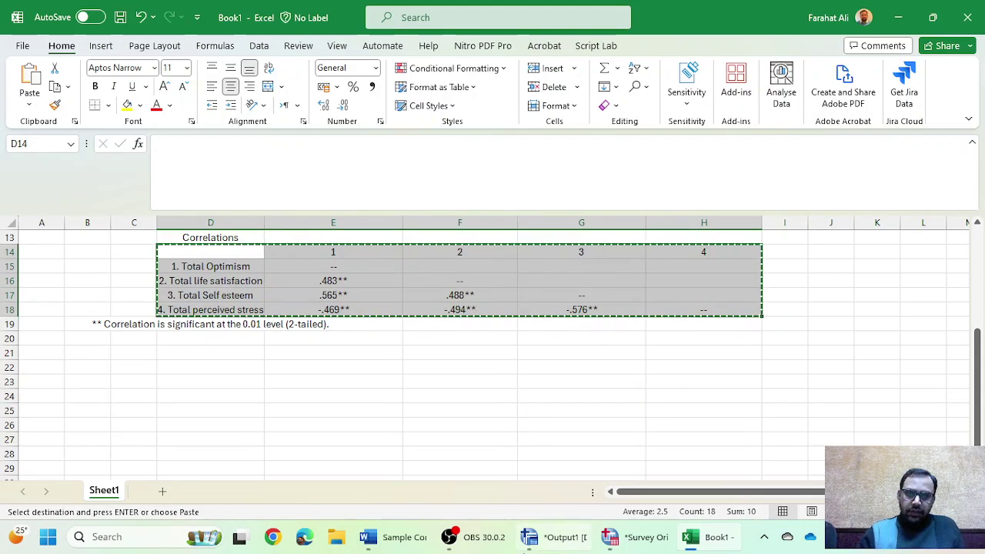
left_click(408, 536)
scroll(346, 400, "down", 2)
left_click(318, 378)
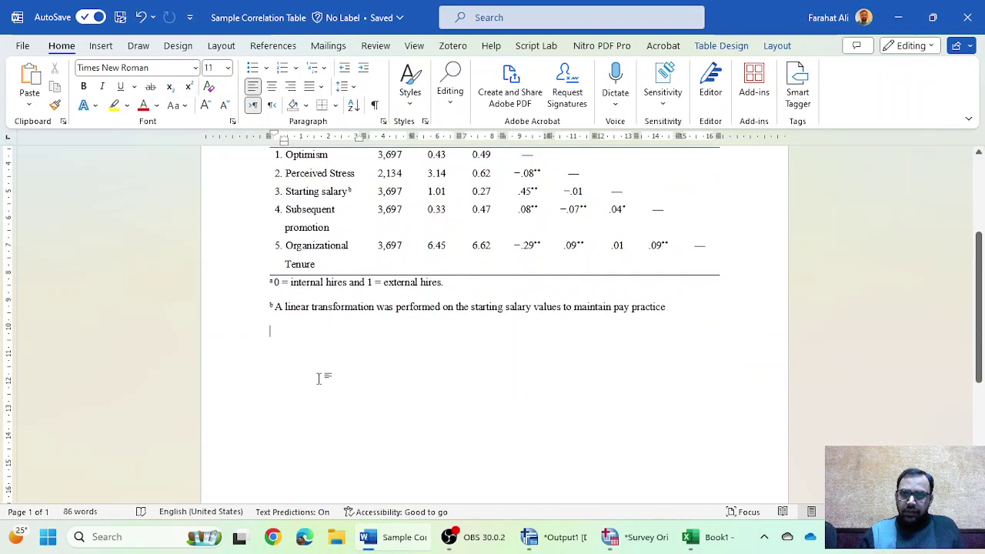
key("ctrl+v")
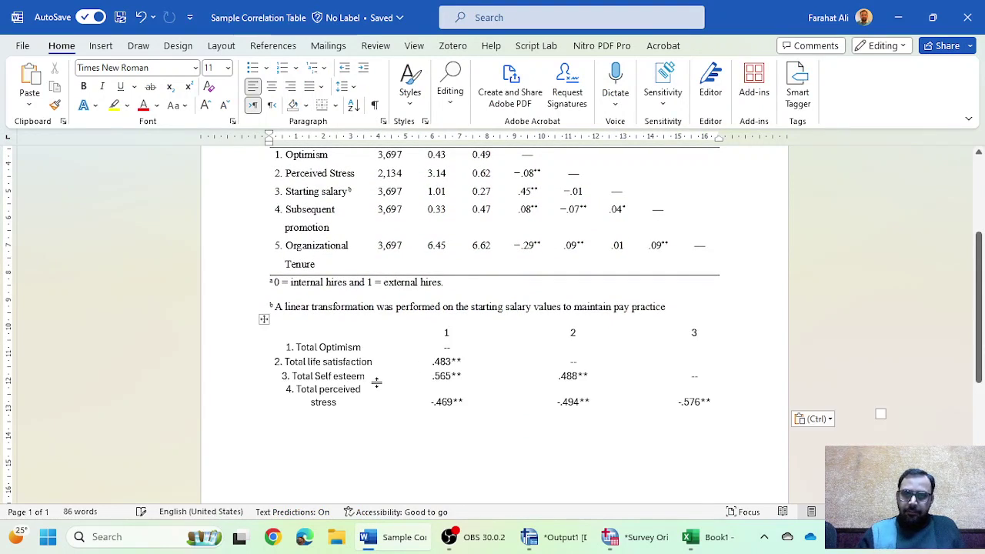
Add top and bottom borders to the header cells up to column 3 of the pasted correlation table.
left_click(263, 319)
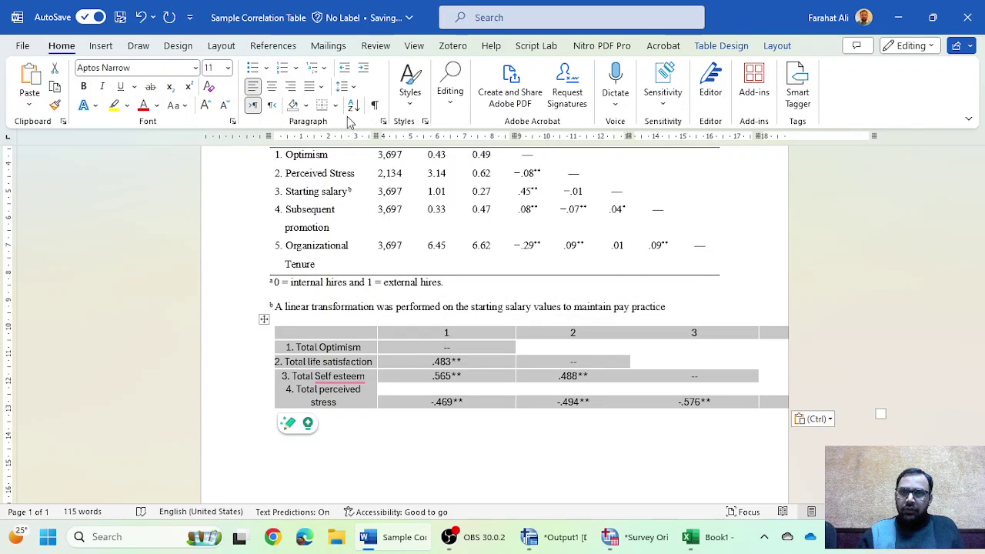
left_click(442, 369)
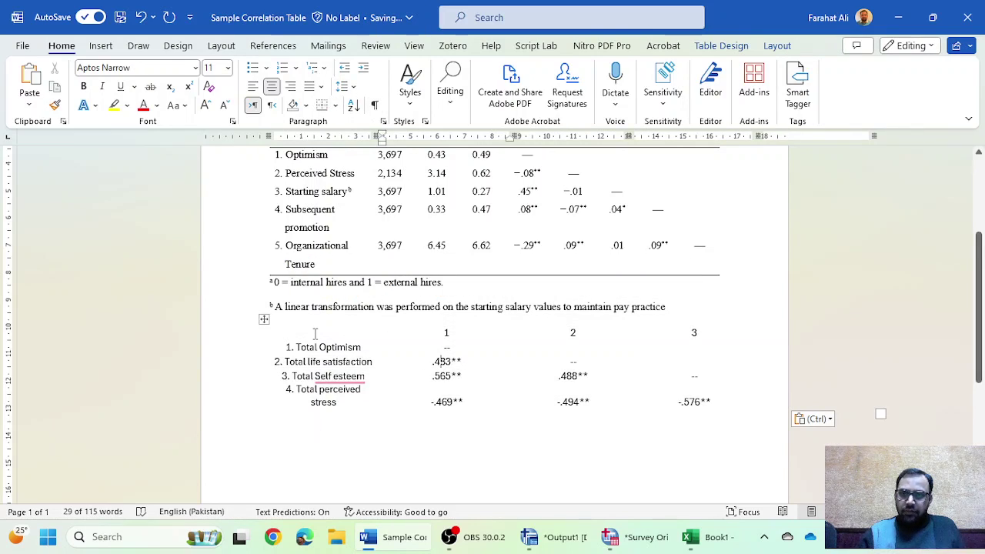
left_click_drag(362, 331, 696, 331)
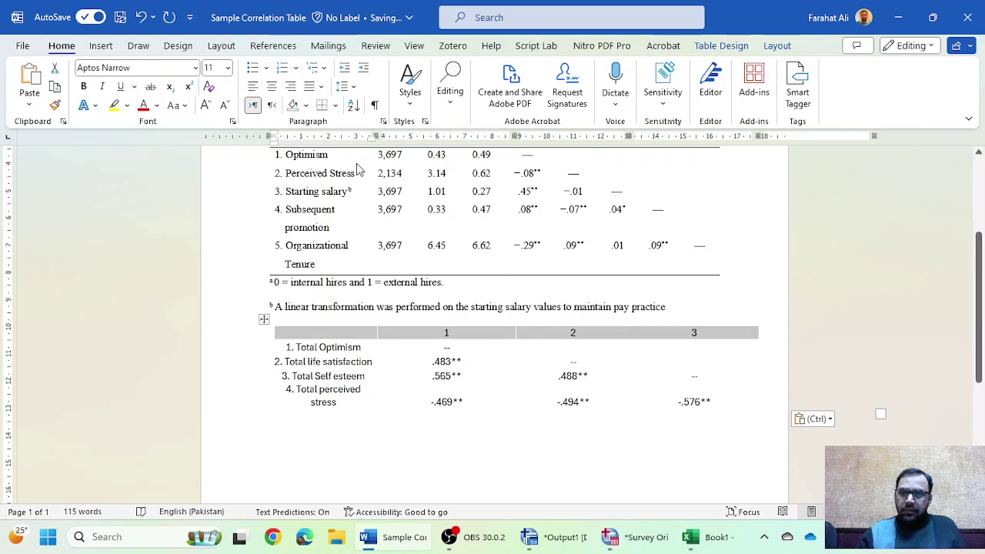
left_click(336, 106)
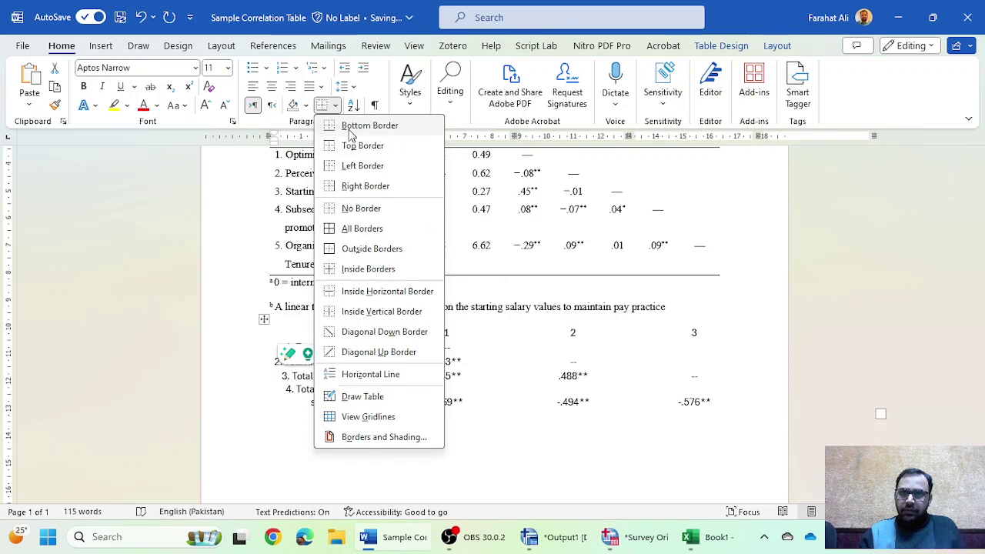
left_click(347, 145)
left_click(336, 106)
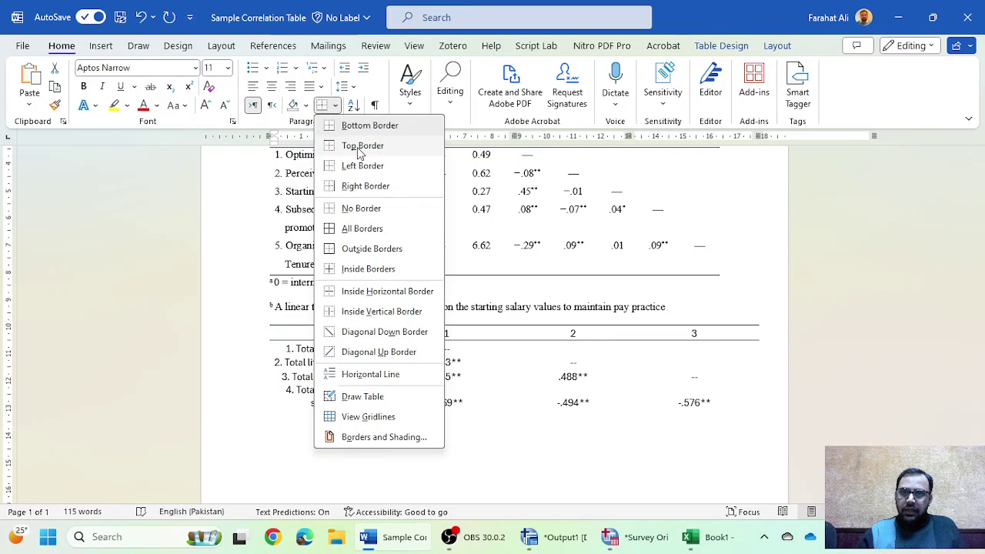
left_click(346, 146)
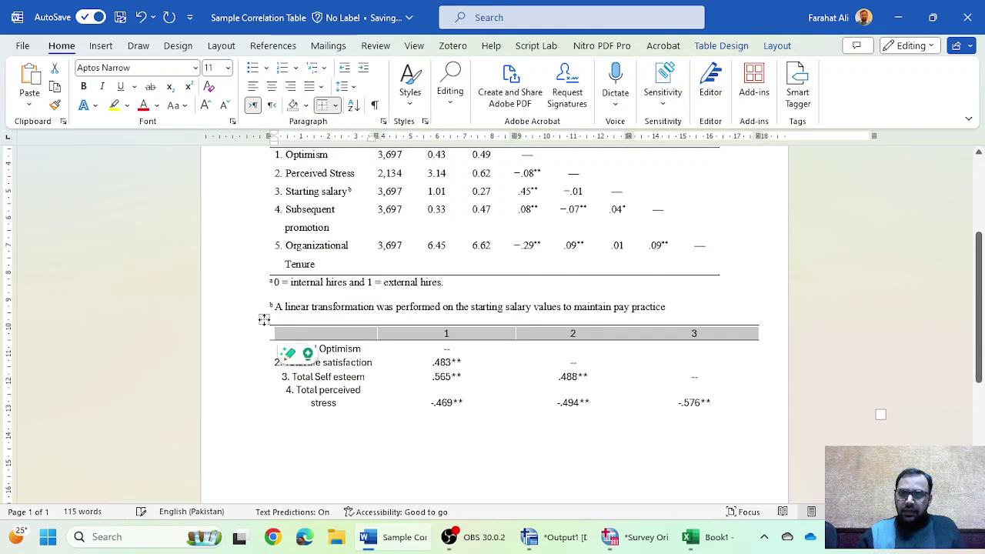
Add a bottom border along the last row of the pasted correlation table.
left_click(264, 318)
left_click(336, 111)
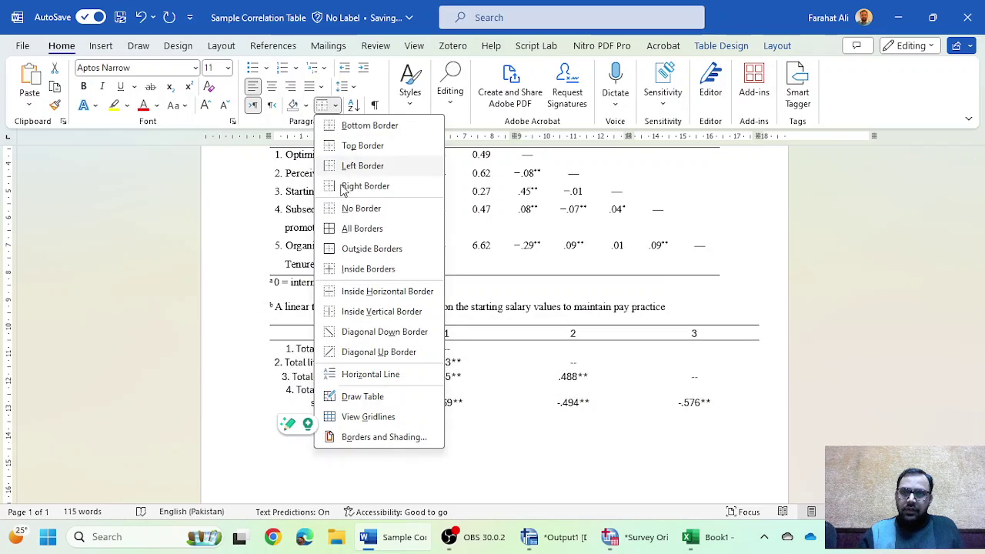
left_click(450, 443)
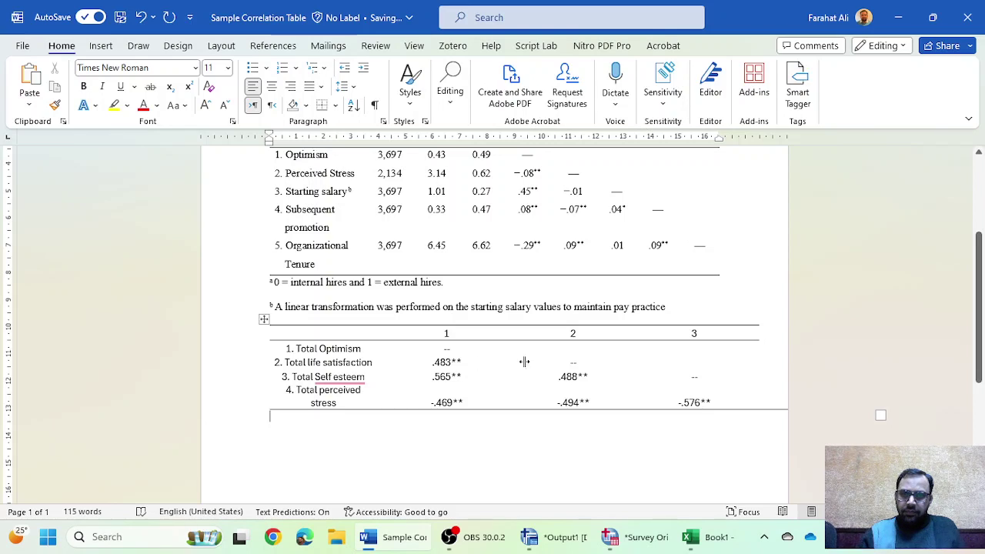
Autofit the pasted correlation table to the window so it spans the page's text width.
left_click(263, 319)
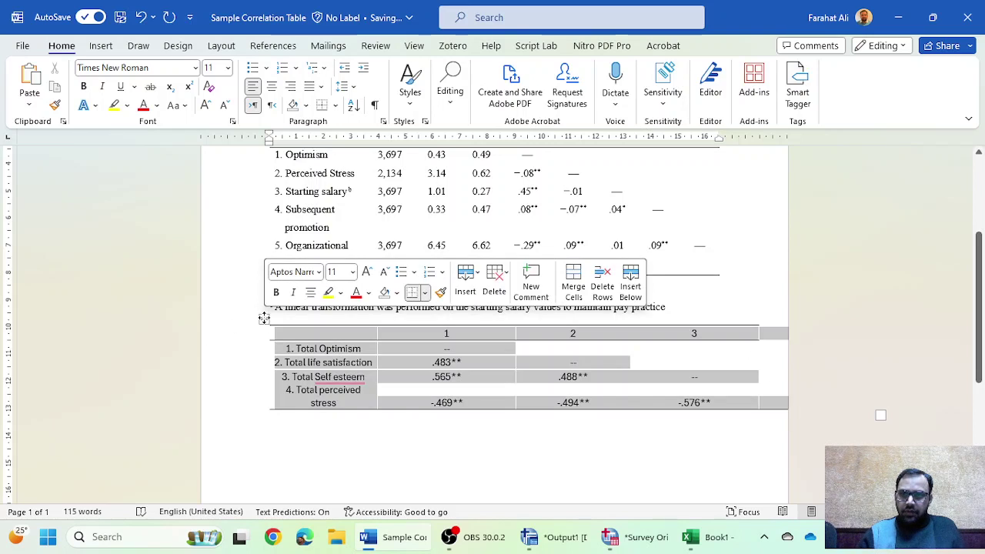
right_click(264, 320)
mouse_move(413, 425)
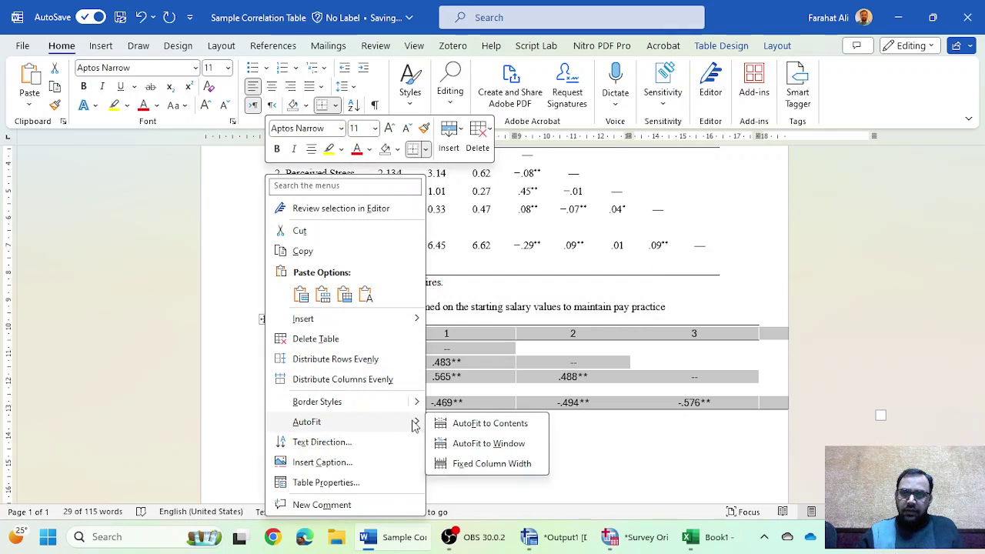
left_click(471, 443)
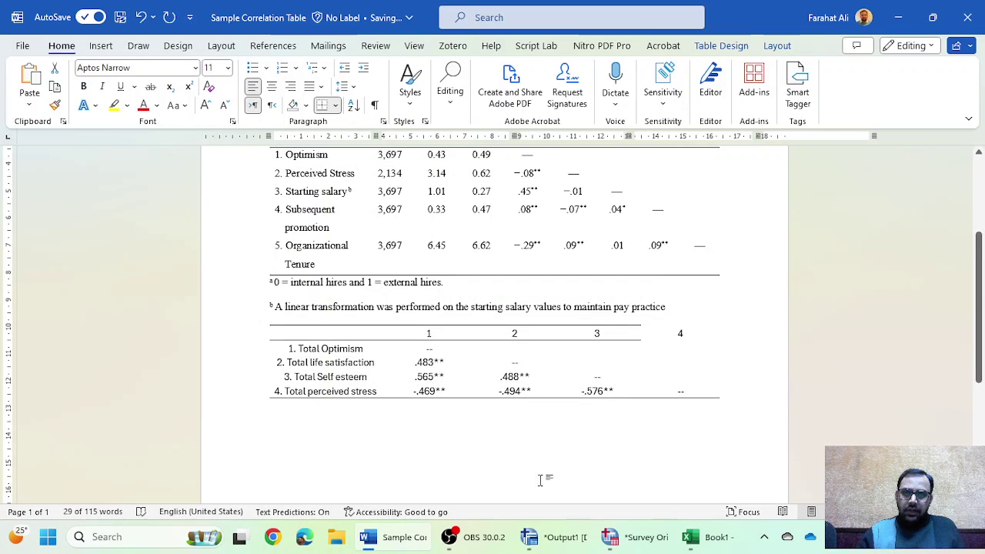
Extend the top and bottom borders across the whole header row, including column 4, of the pasted table.
left_click(627, 334)
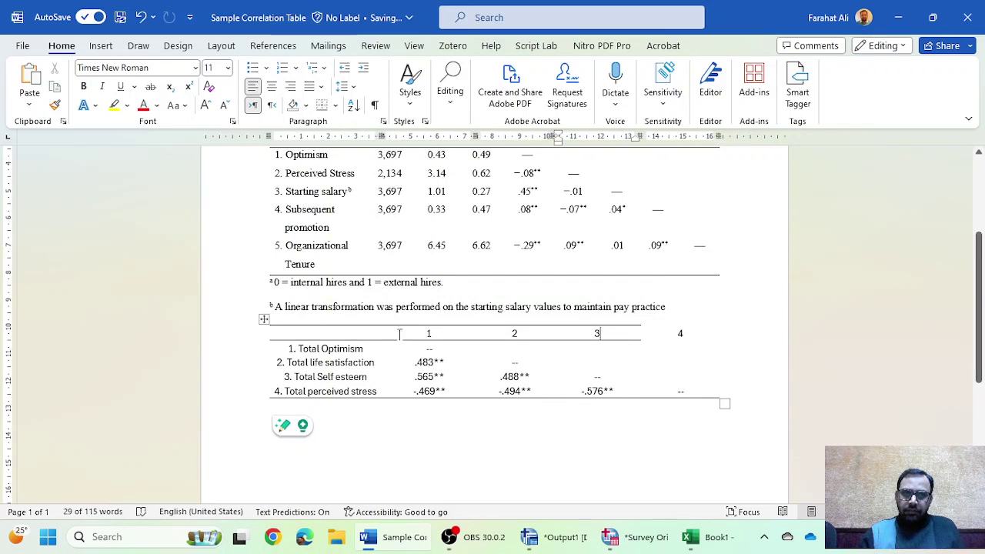
left_click(263, 319)
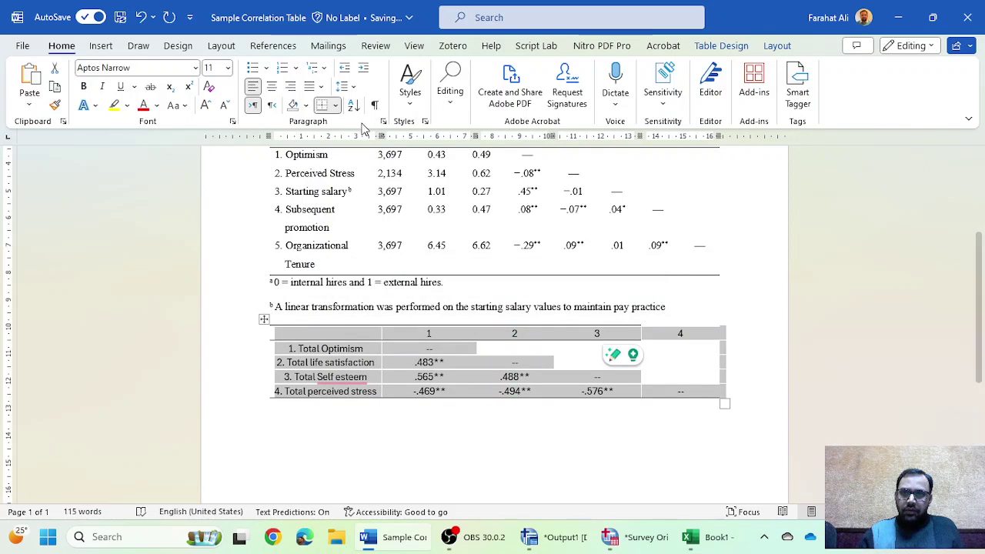
left_click(600, 334)
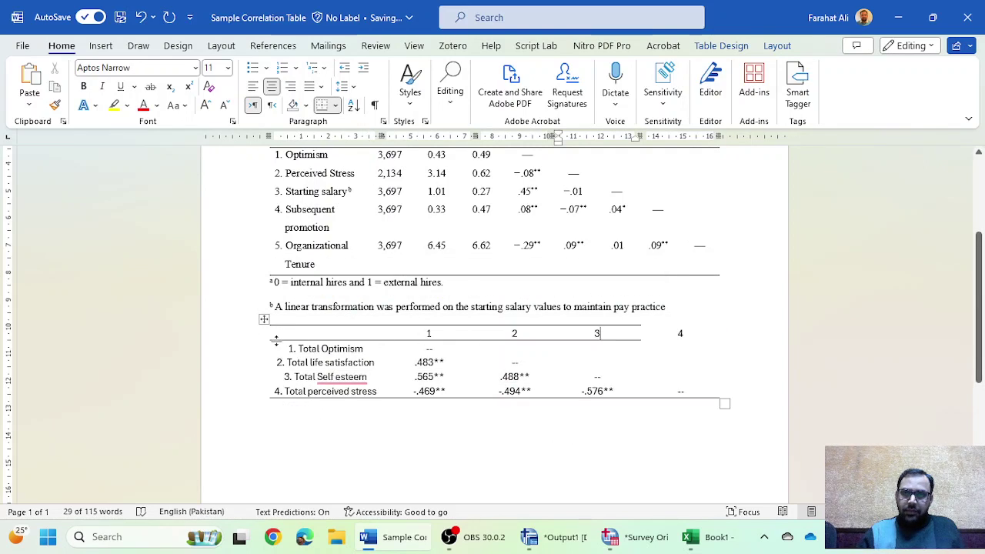
left_click_drag(275, 338, 675, 334)
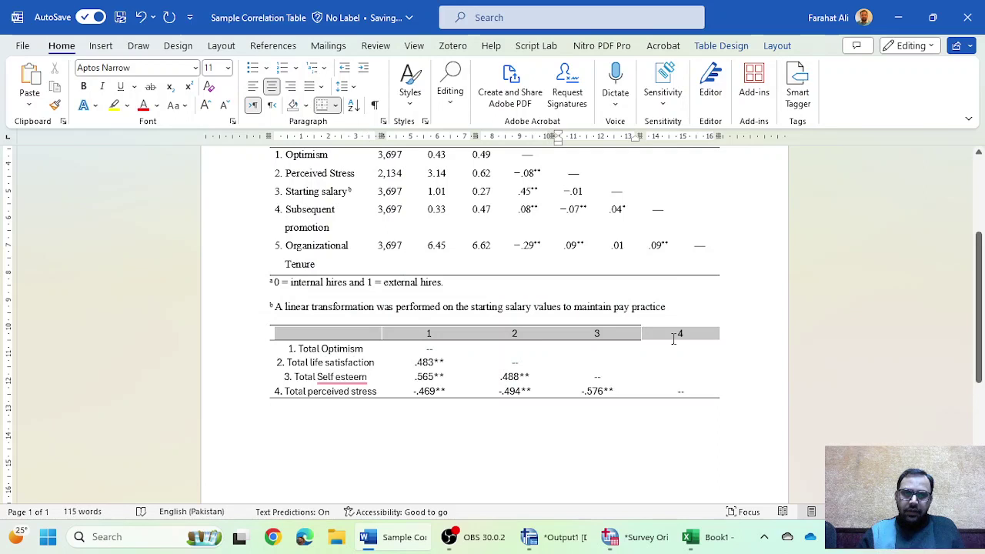
left_click(336, 105)
left_click(339, 108)
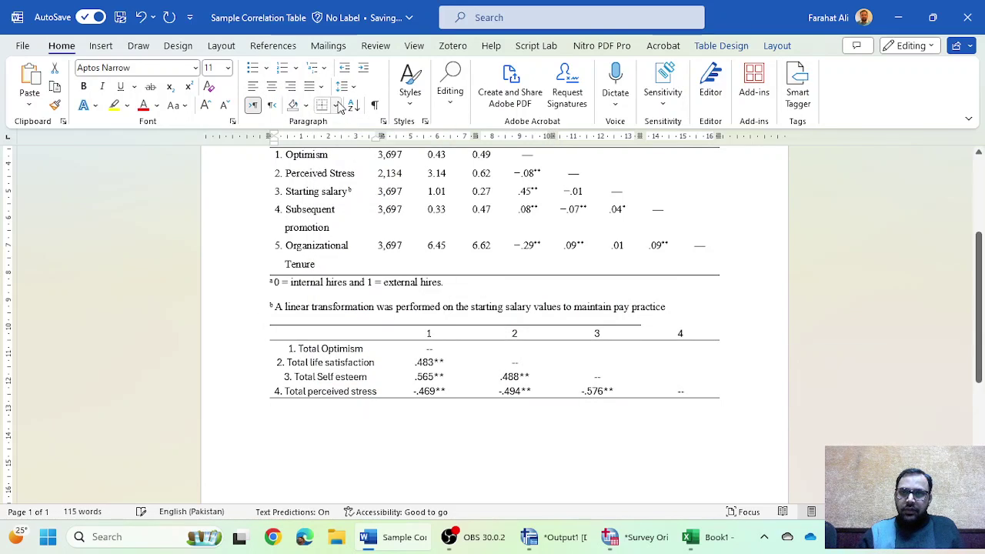
left_click(339, 108)
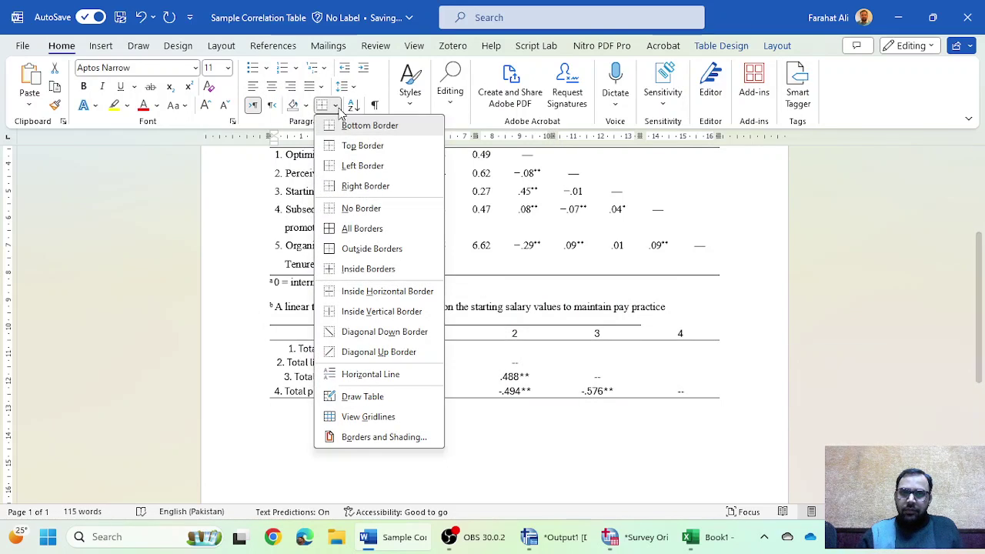
left_click(352, 146)
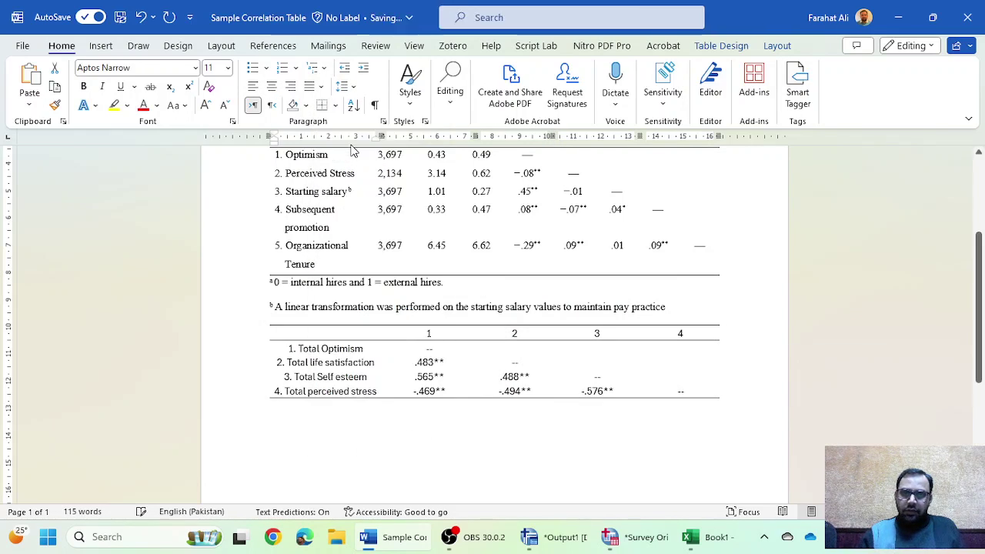
left_click(589, 428)
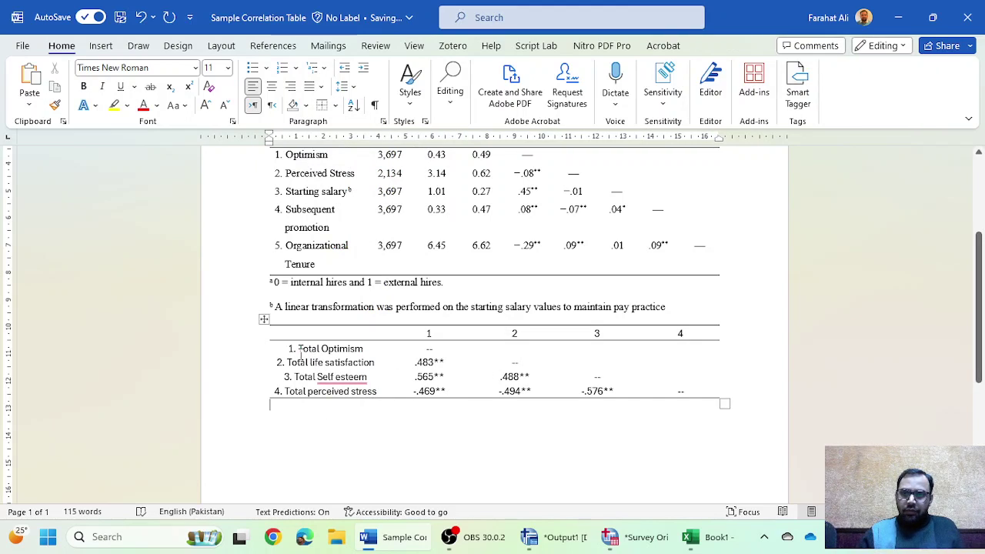
Add blank space after the sample table's notes and enter the heading Table 1 above the pasted table.
left_click(340, 336)
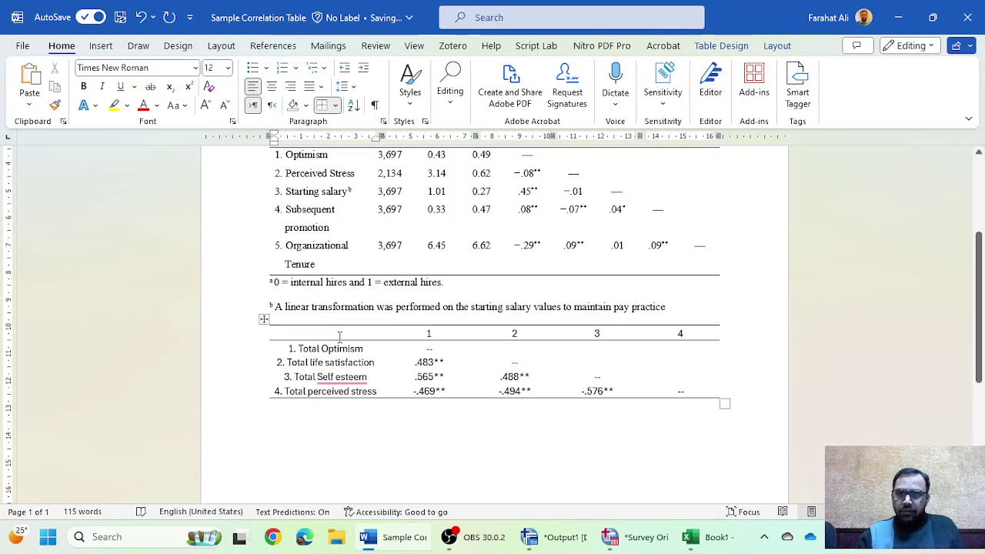
left_click(670, 306)
key("Return")
key("Return")
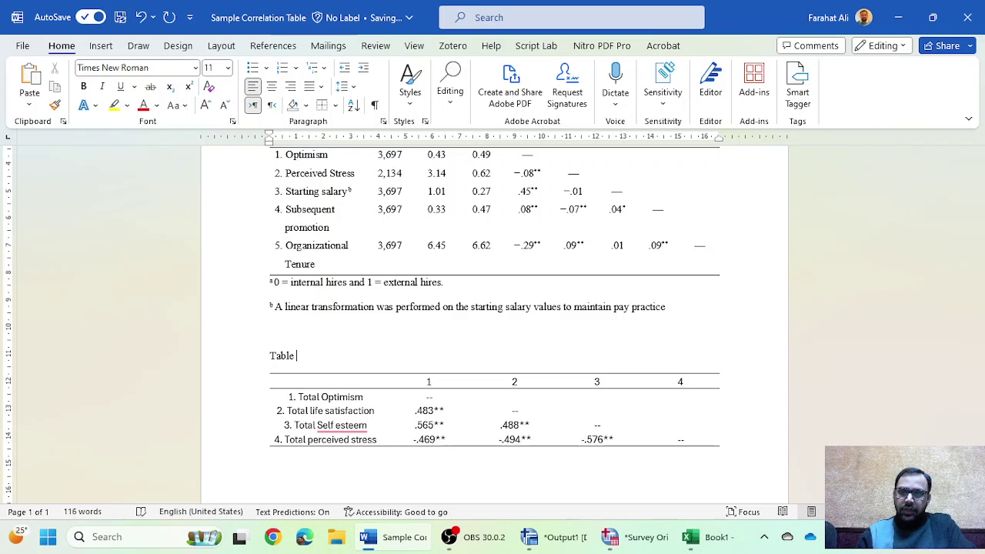
key("Return")
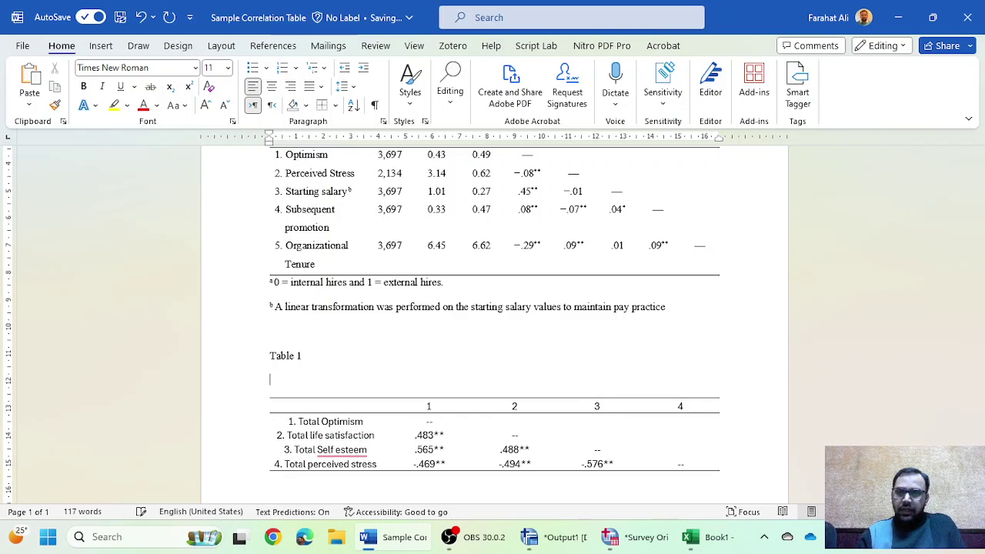
Copy the sample table's title, Descriptive Statistics and Correlations for Study Variables, and paste it under the new Table 1 heading.
scroll(371, 242, "up", 3)
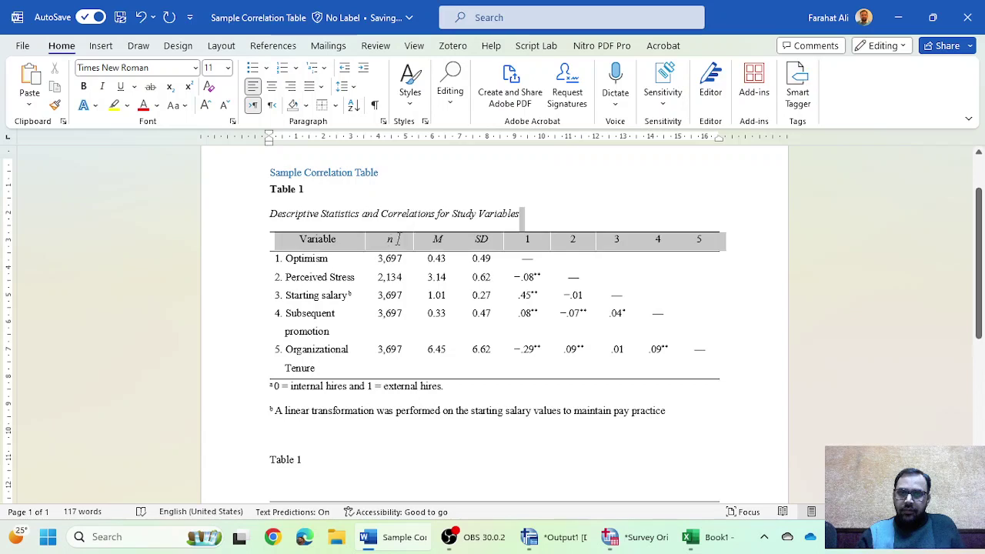
left_click(250, 218)
scroll(306, 384, "down", 3)
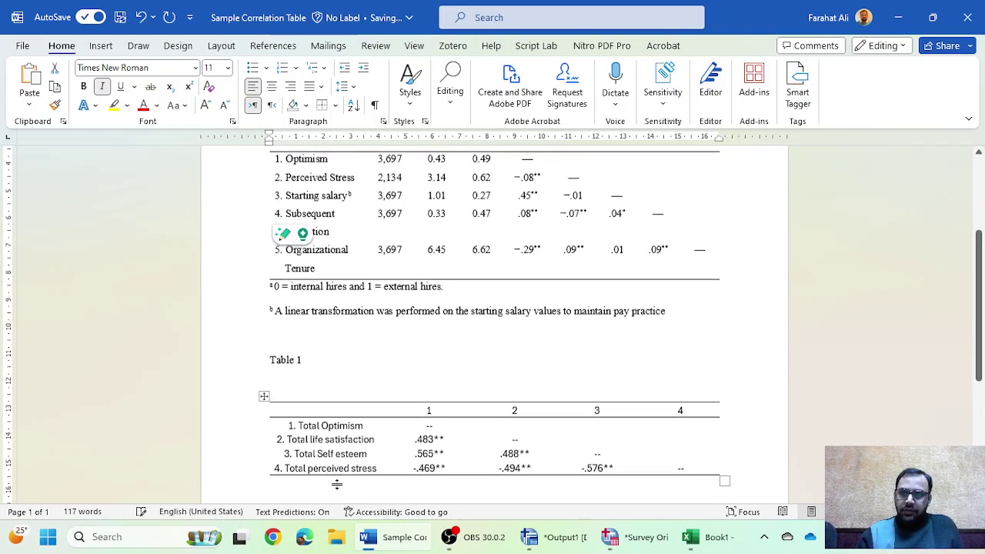
left_click(307, 388)
key("ctrl+v")
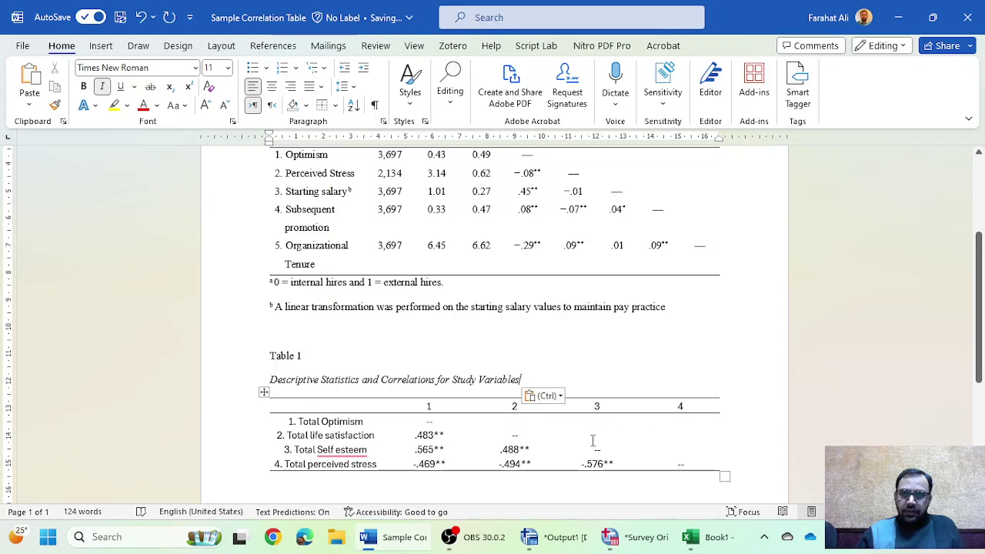
Enter Variables in the empty first header cell of the new table and center it.
left_click(354, 407)
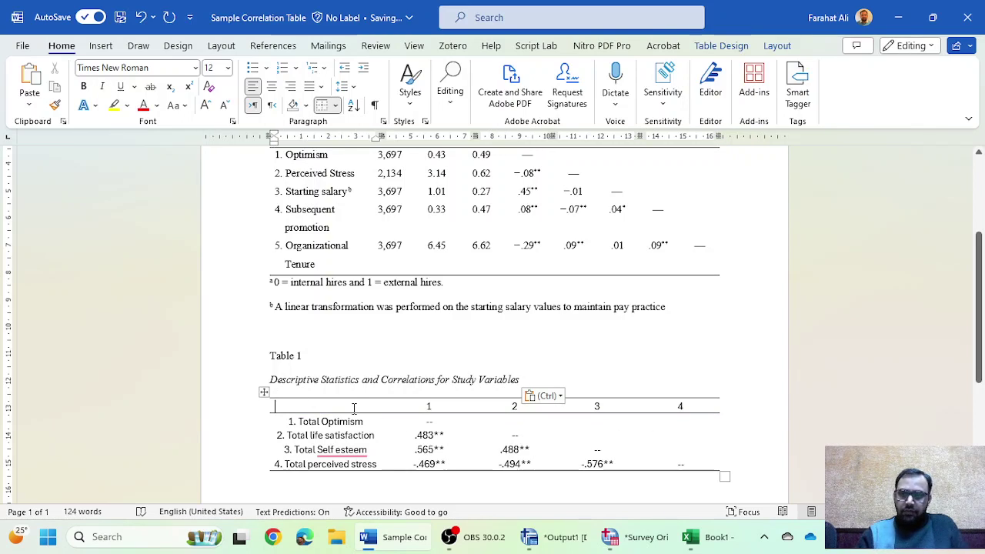
type("Variables")
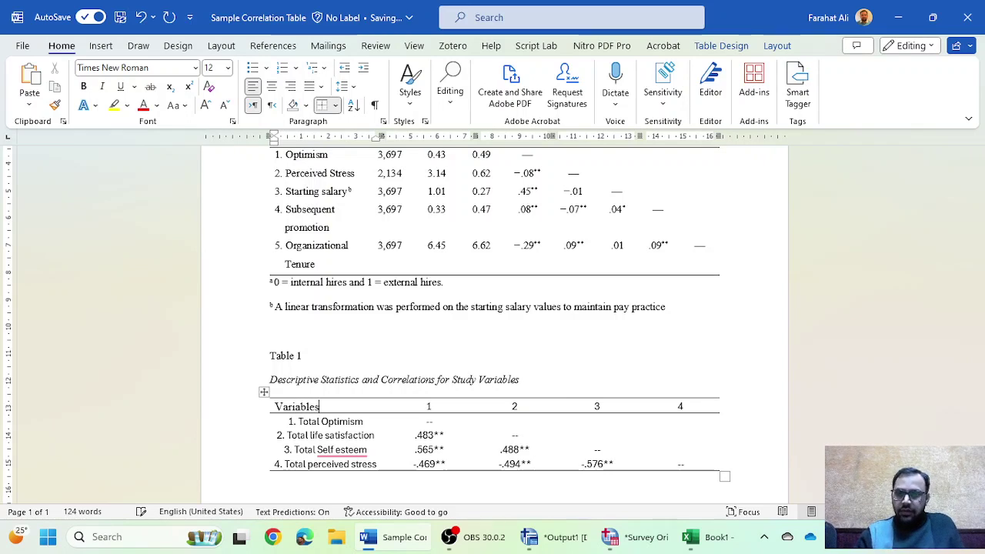
left_click(271, 86)
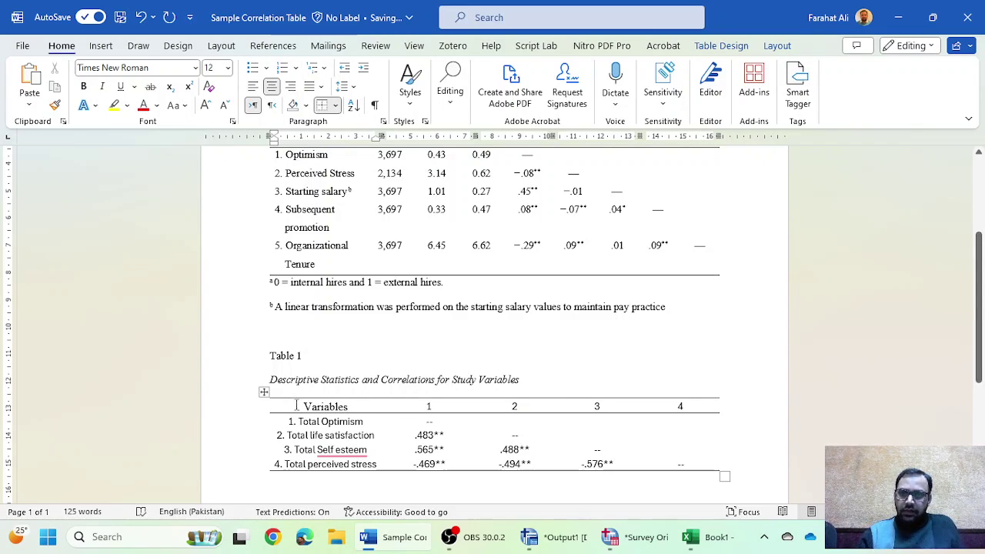
Try bold formatting on the new table's header row and compare it with the sample table's header.
mouse_move(296, 406)
left_mouse_down()
mouse_move(454, 400)
mouse_move(666, 413)
mouse_move(684, 403)
mouse_move(315, 402)
left_mouse_up()
key("ctrl+b")
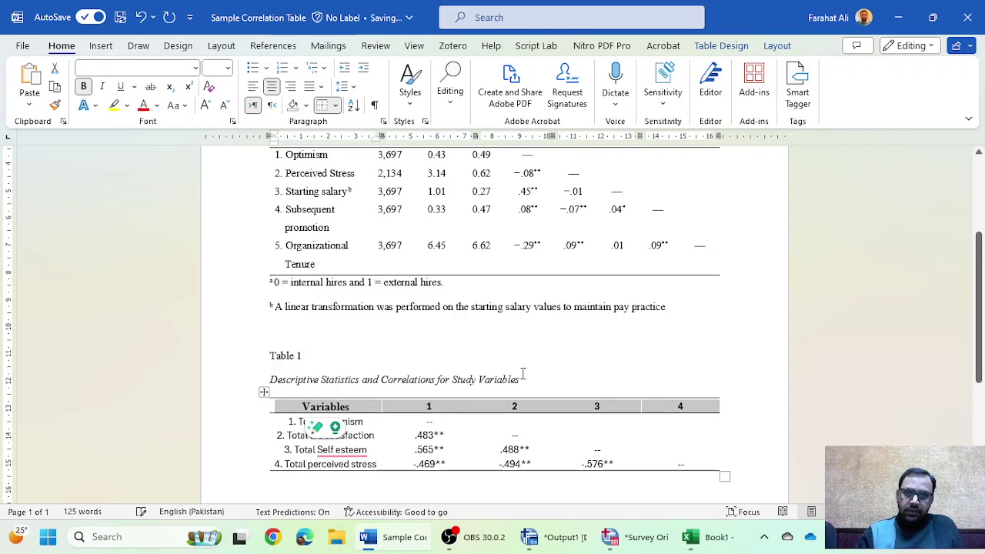
scroll(541, 382, "up", 2)
scroll(541, 382, "down", 2)
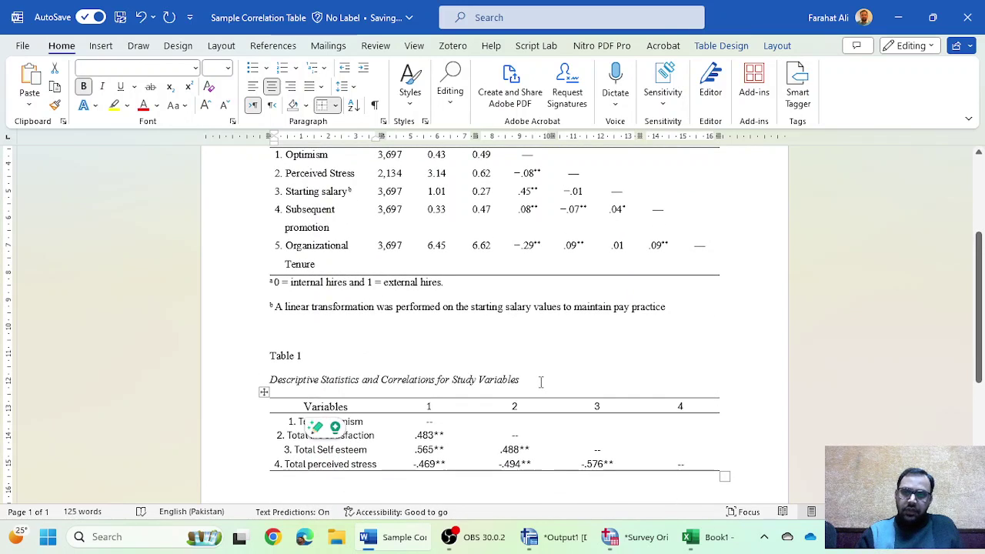
scroll(605, 294, "up", 2)
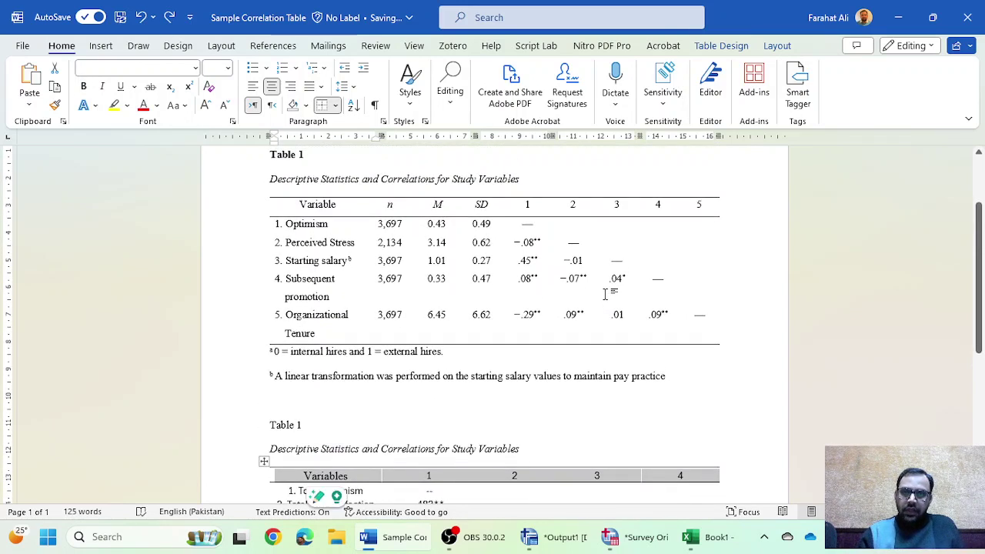
scroll(606, 293, "down", 2)
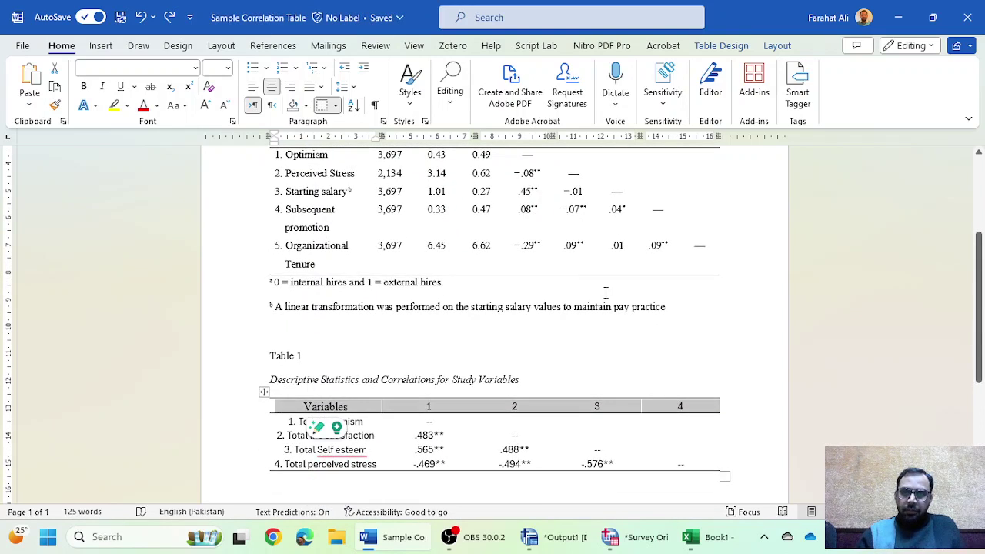
Insert three blank columns between the Variables column and column 1 of the new correlation table.
scroll(606, 293, "down", 1)
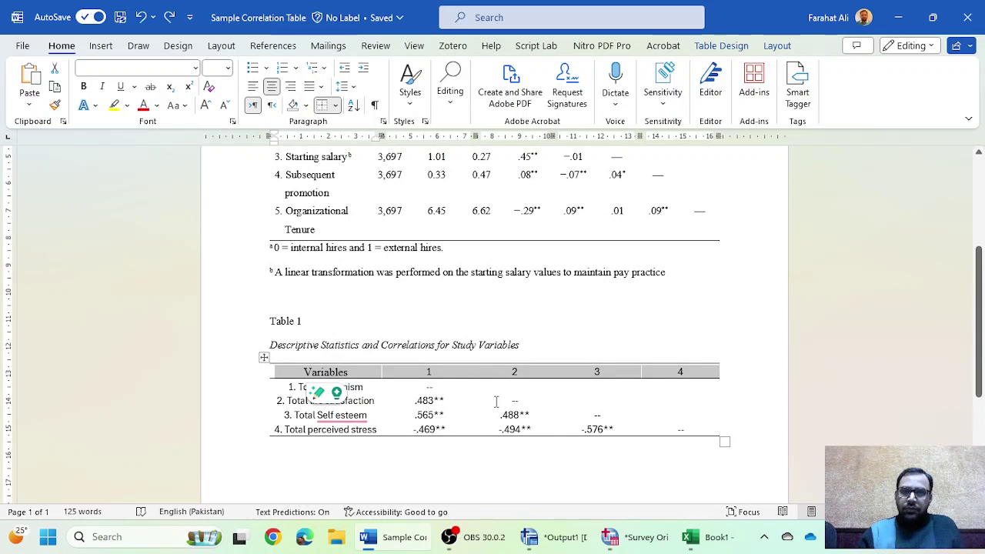
mouse_move(382, 360)
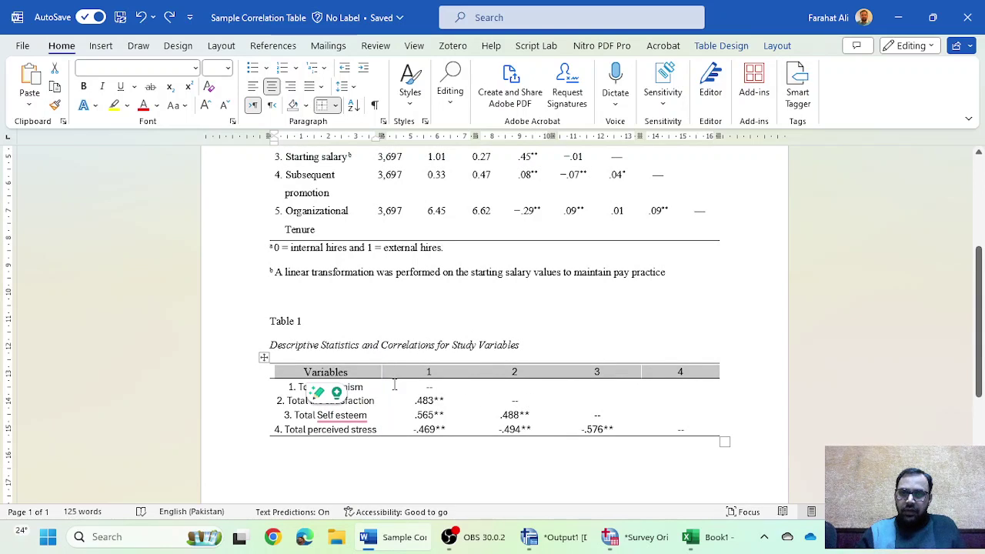
left_click(411, 371)
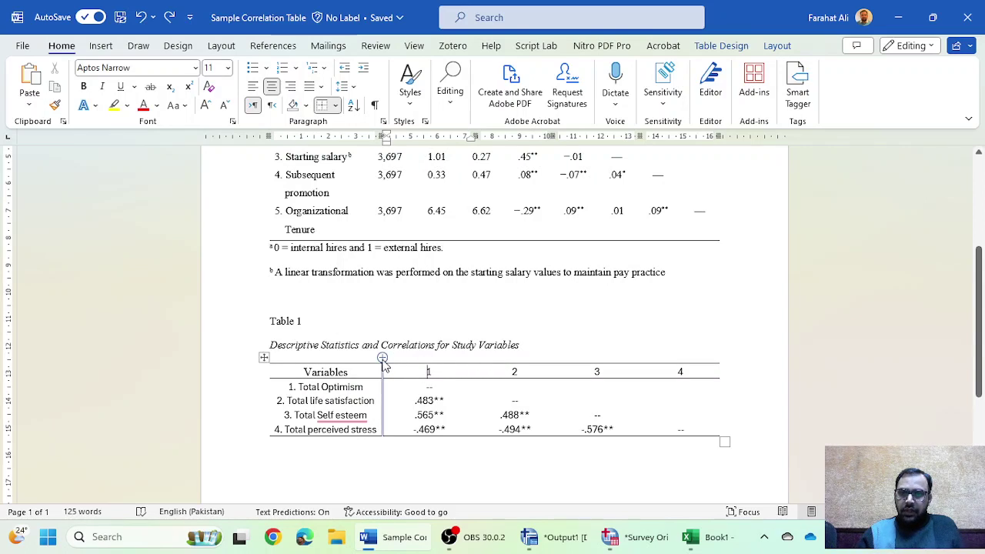
left_click(382, 358)
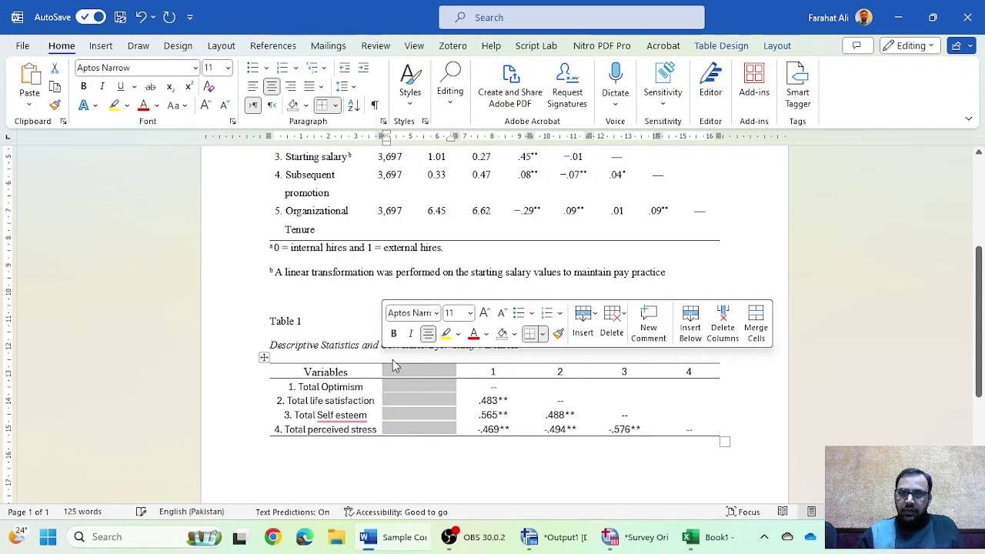
left_click(382, 358)
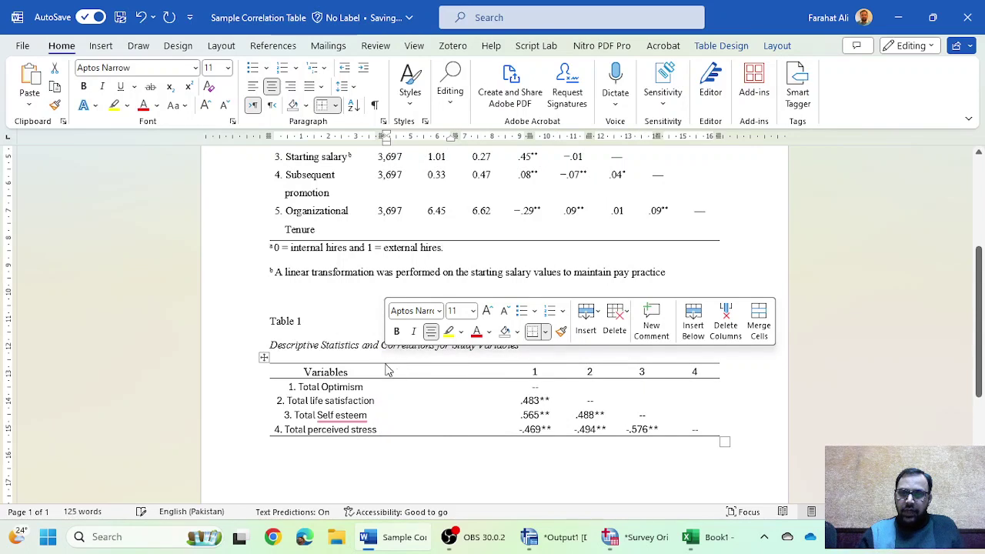
Enter n, M and SD as the header labels of the three blank columns.
left_click(398, 375)
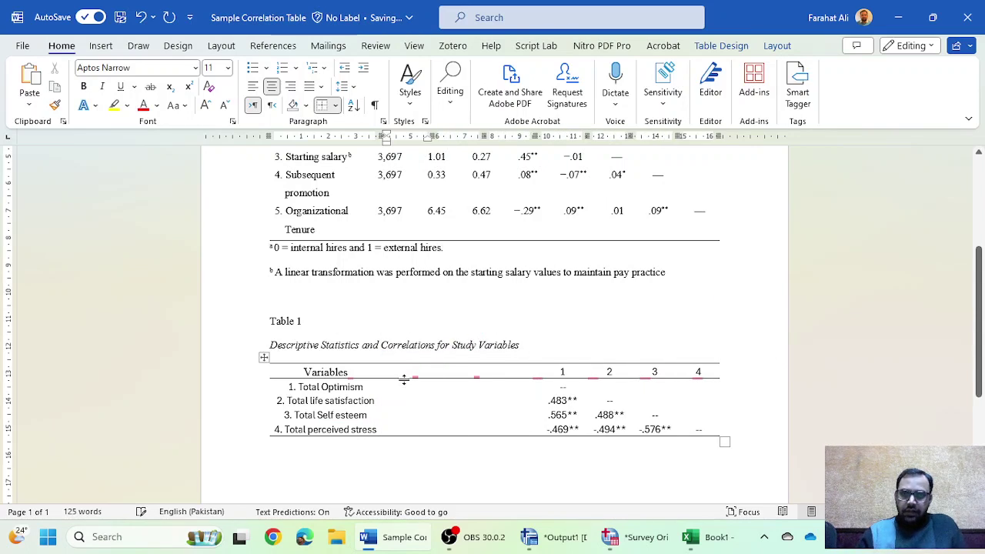
type("n")
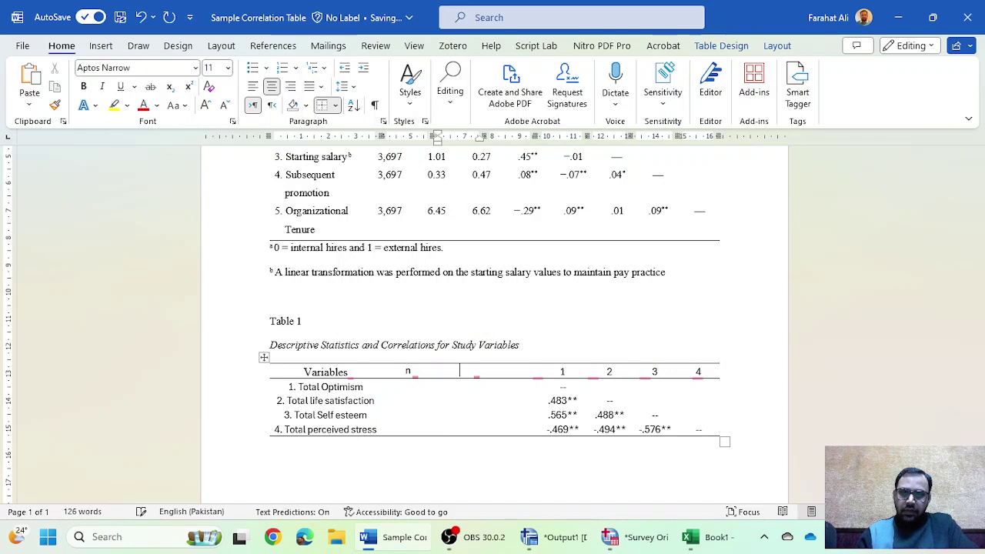
key("Tab")
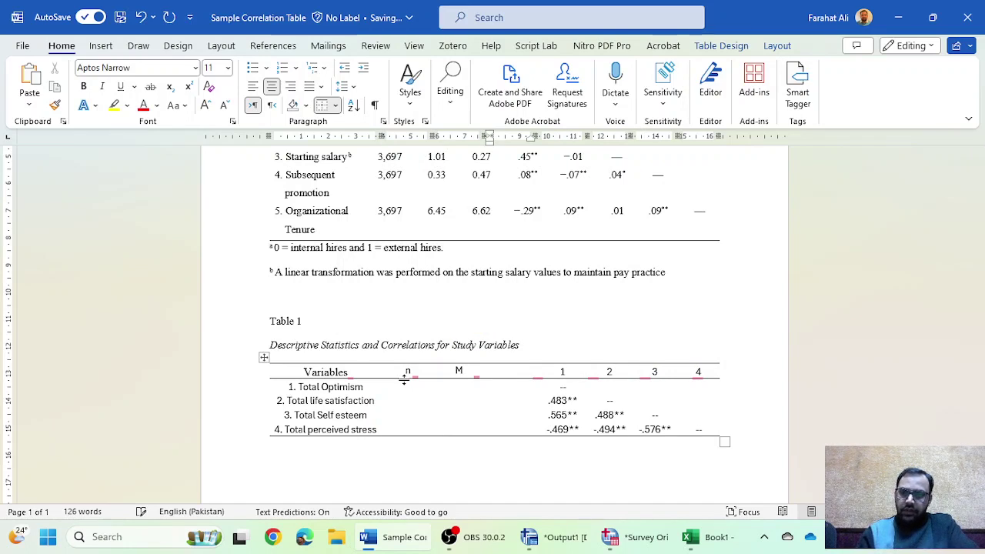
type("SD")
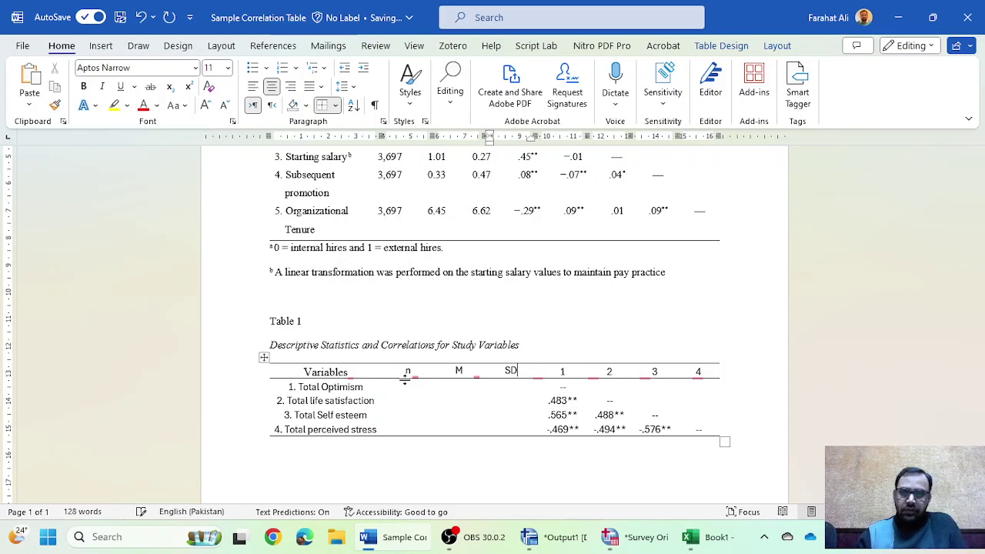
Italicize the n, M and SD headers of the new table to match the sample table.
scroll(471, 412, "up", 2)
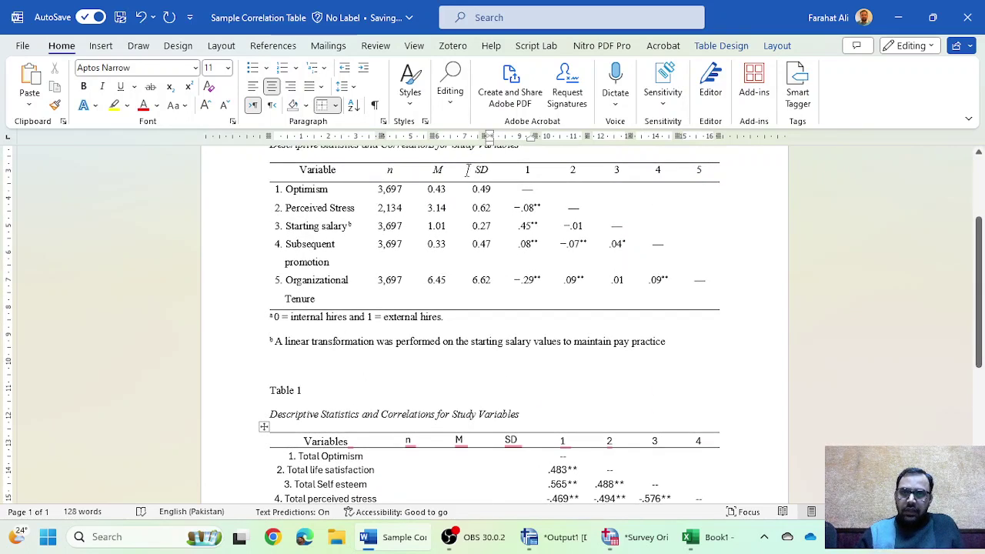
left_click_drag(531, 440, 392, 441)
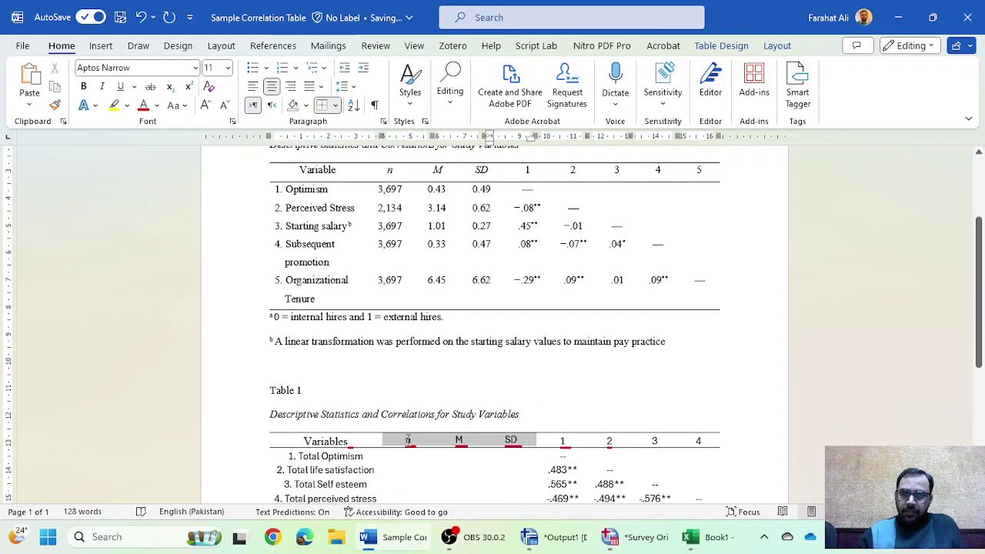
key("ctrl+i")
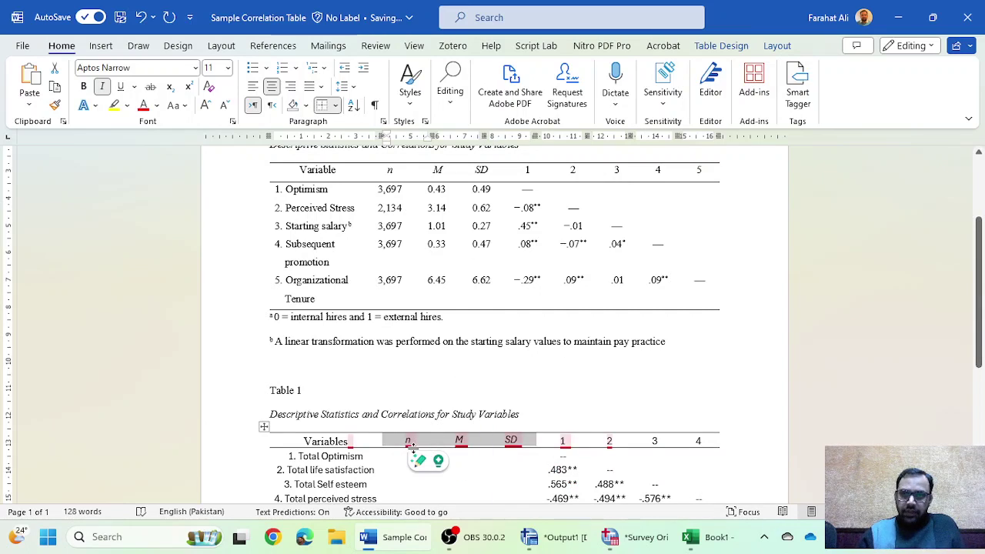
Check the sample sizes in the SPSS output and enter 435, 436 and 436 in the n column for optimism, life satisfaction and self esteem.
left_click(523, 457)
scroll(512, 419, "down", 2)
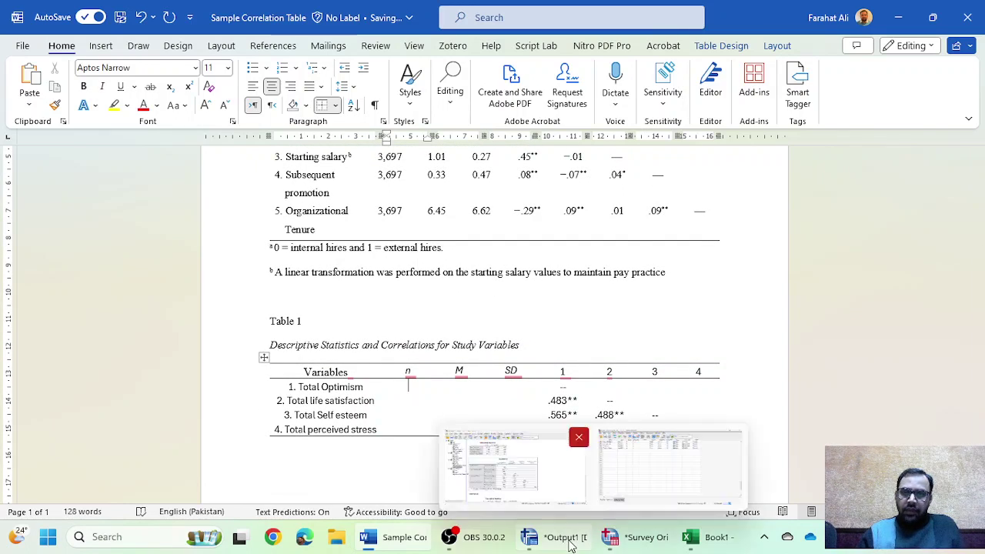
left_click(504, 461)
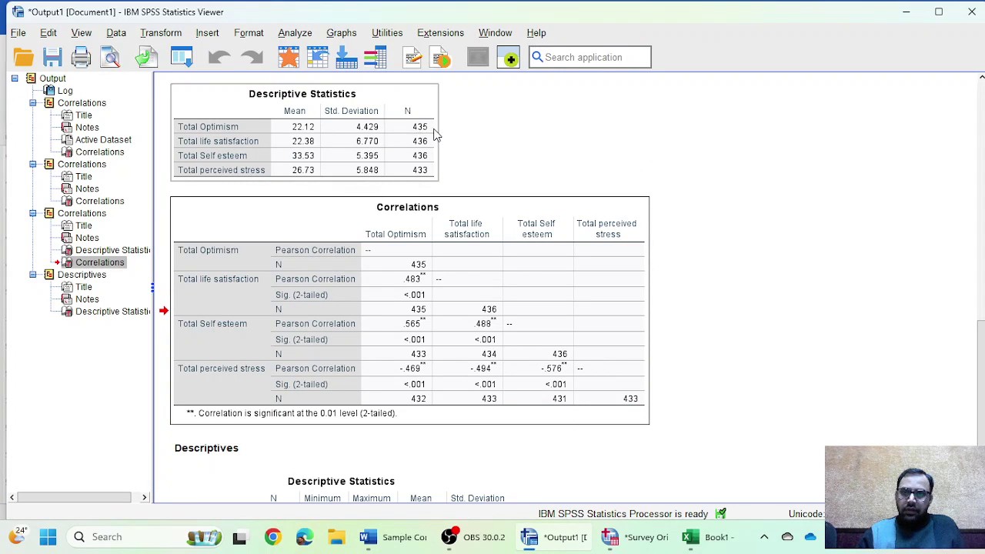
left_click(564, 537)
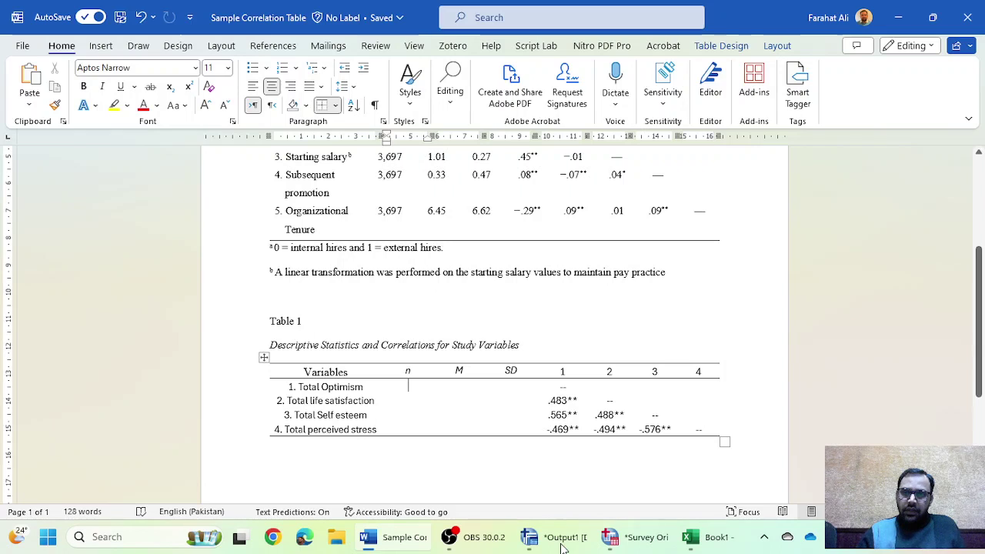
type("435")
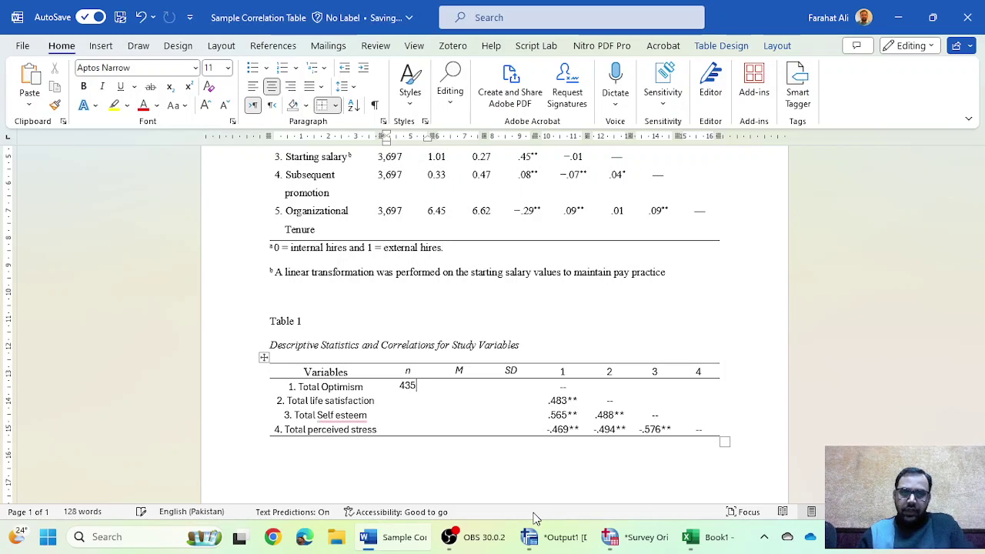
type("436")
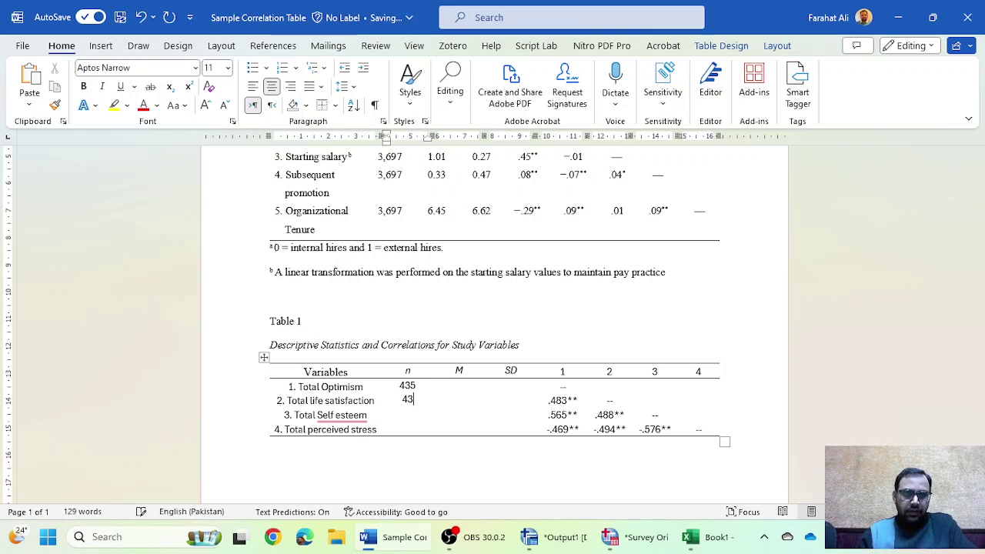
key("Down")
type("436")
key("Down")
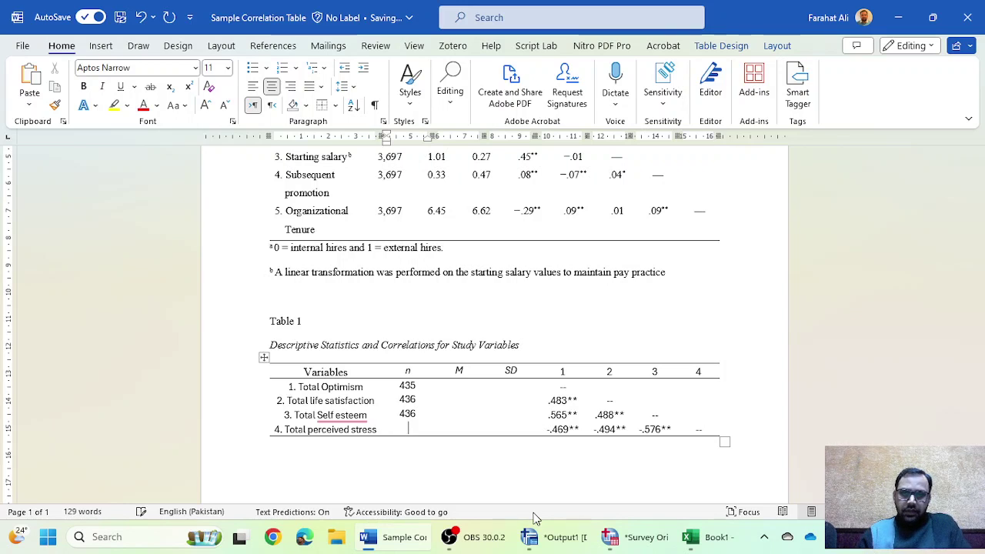
Check the sample size for Total perceived stress in the SPSS output and enter 433 in its n cell in Word.
left_click(555, 541)
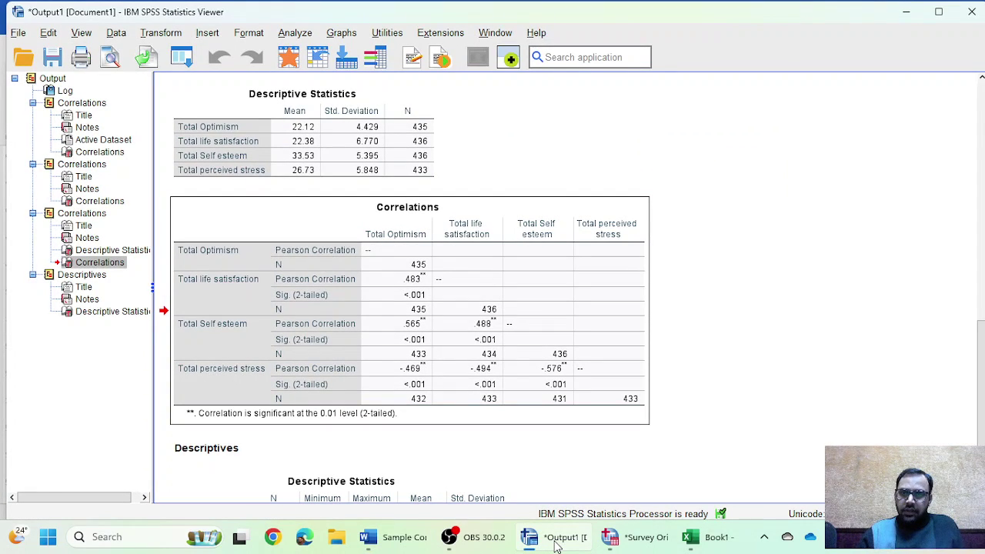
left_click(557, 545)
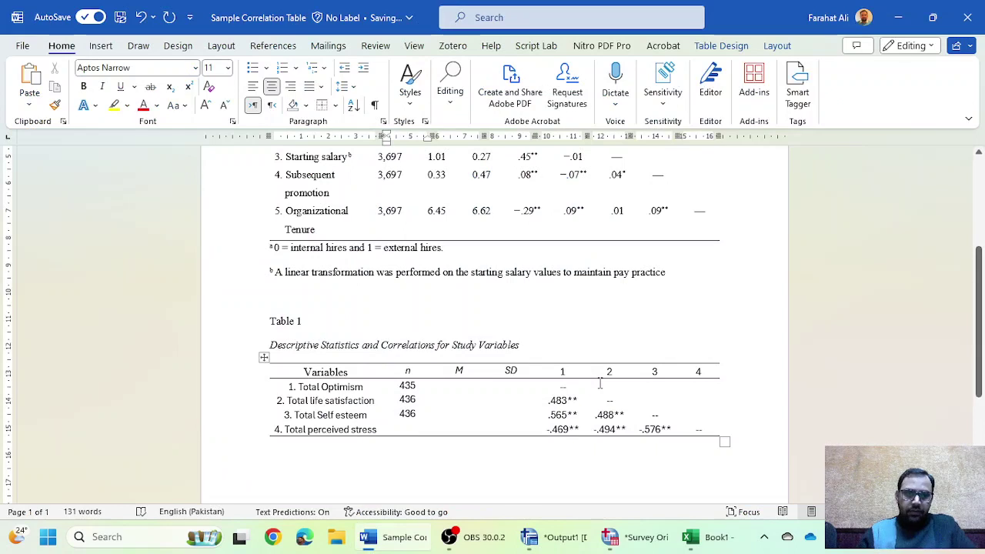
type("43")
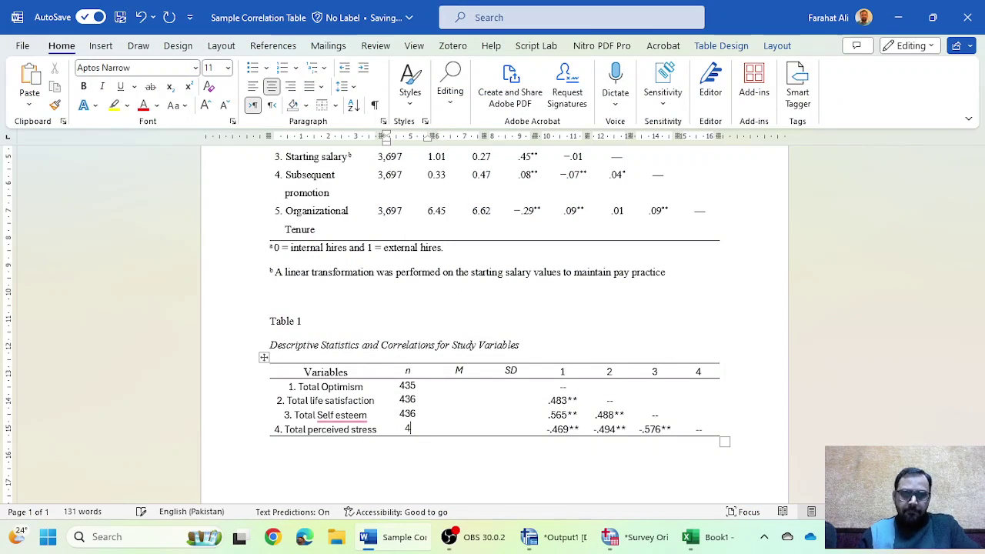
type("3")
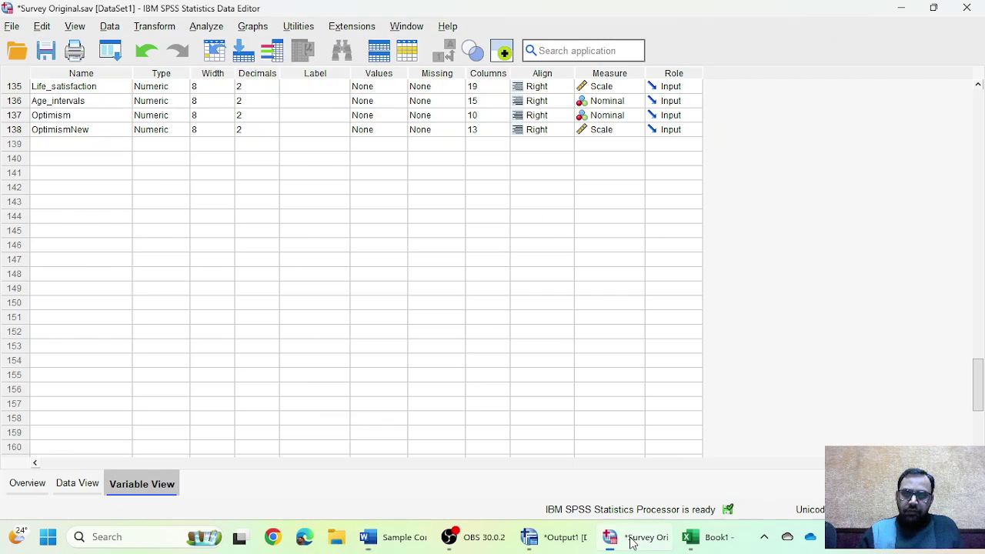
Look up the OptimismNew descriptives in the SPSS output and enter 3.15 as M and .61 as SD in Word's Total Optimism row.
left_click(606, 540)
left_click(554, 538)
scroll(526, 465, "down", 3)
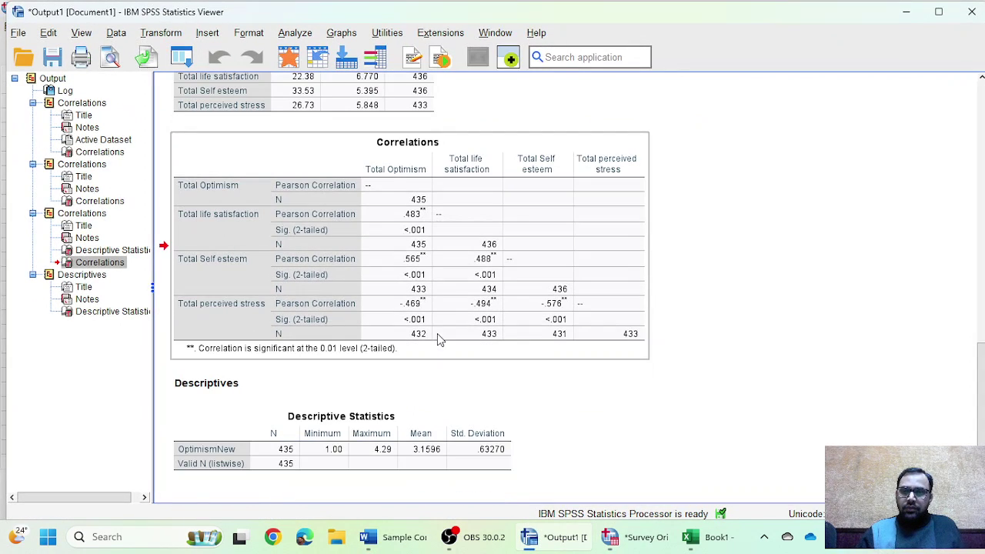
left_click(632, 537)
left_click(392, 537)
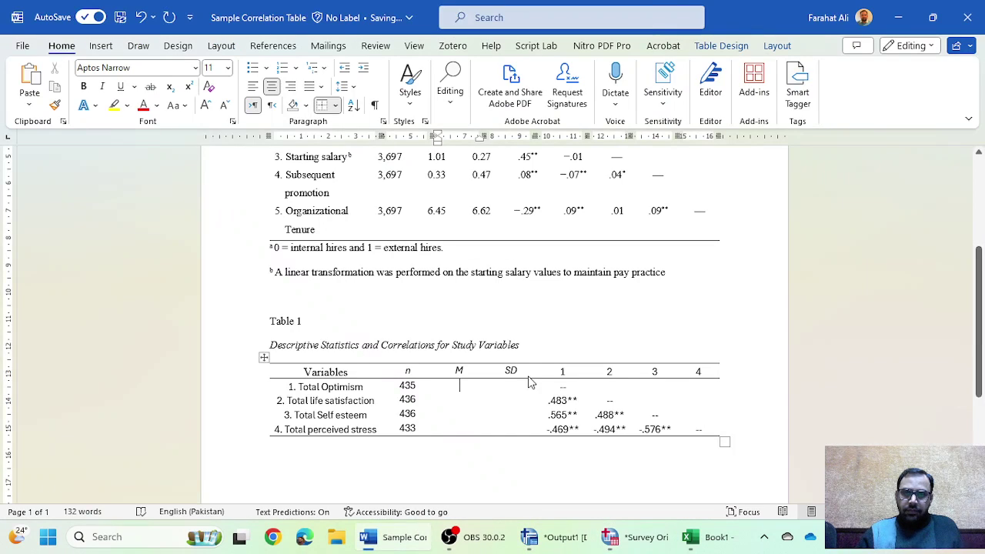
type("3.15")
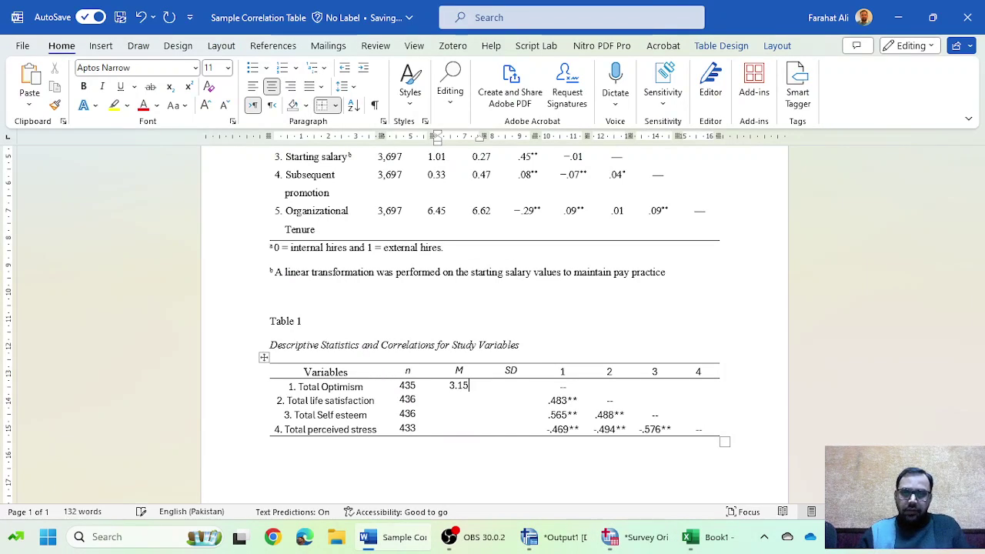
key("Tab")
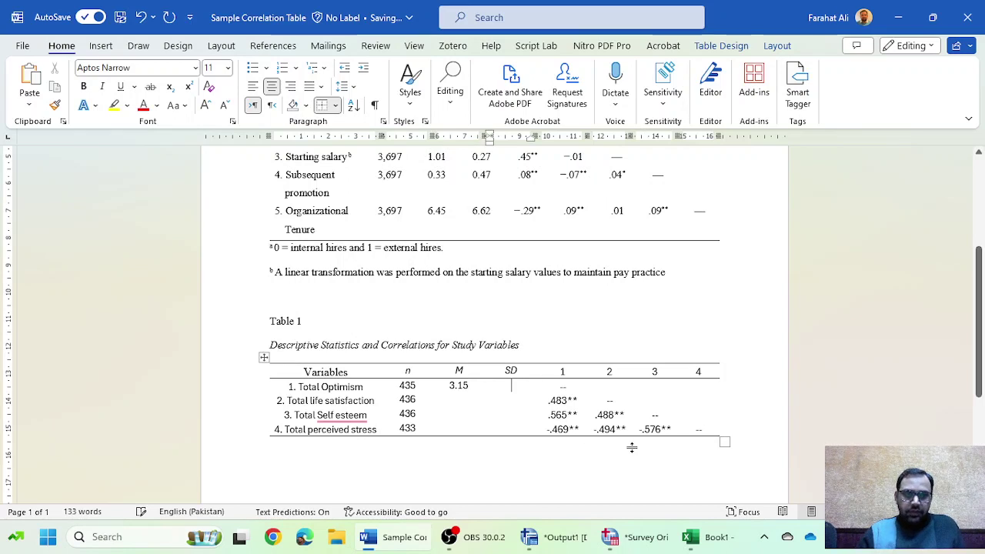
type(".61")
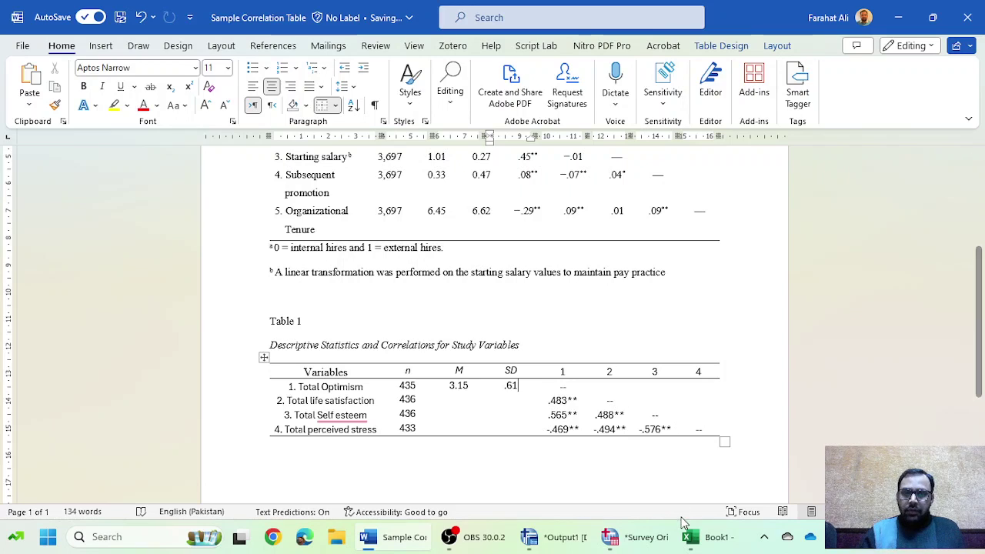
Check the significance note under the correlations in Excel, and begin an italic "Note=" line below the new table in Word.
left_click(713, 541)
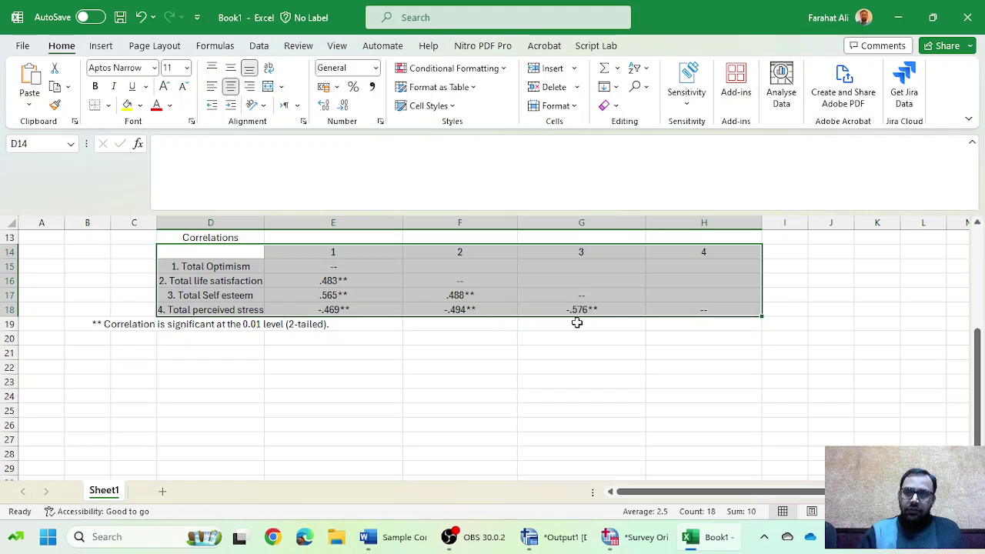
scroll(577, 323, "up", 2)
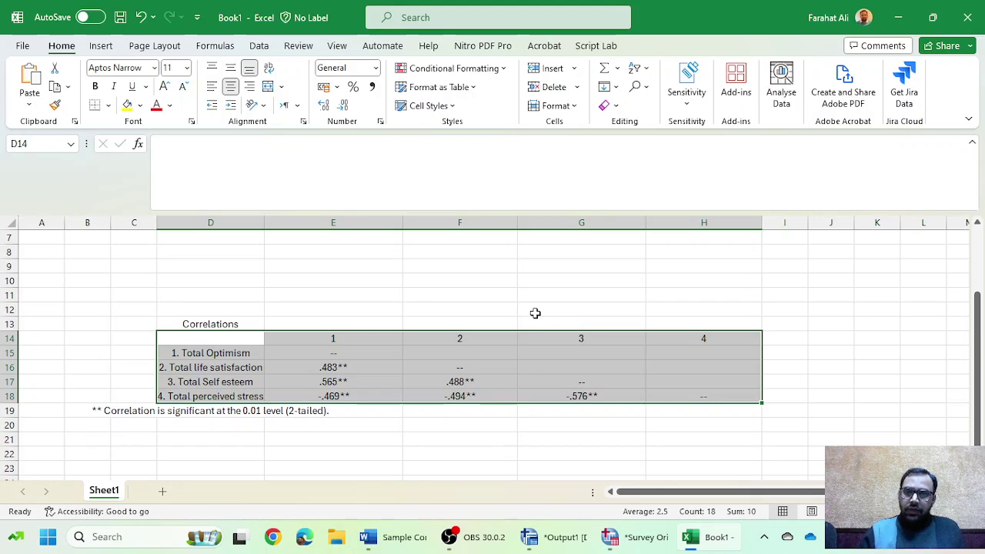
left_click(400, 537)
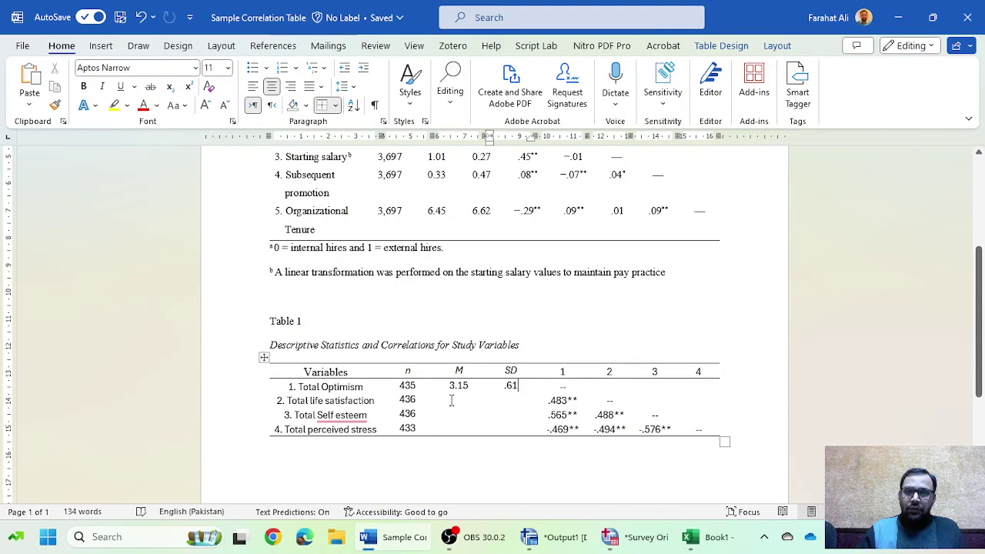
left_click(340, 453)
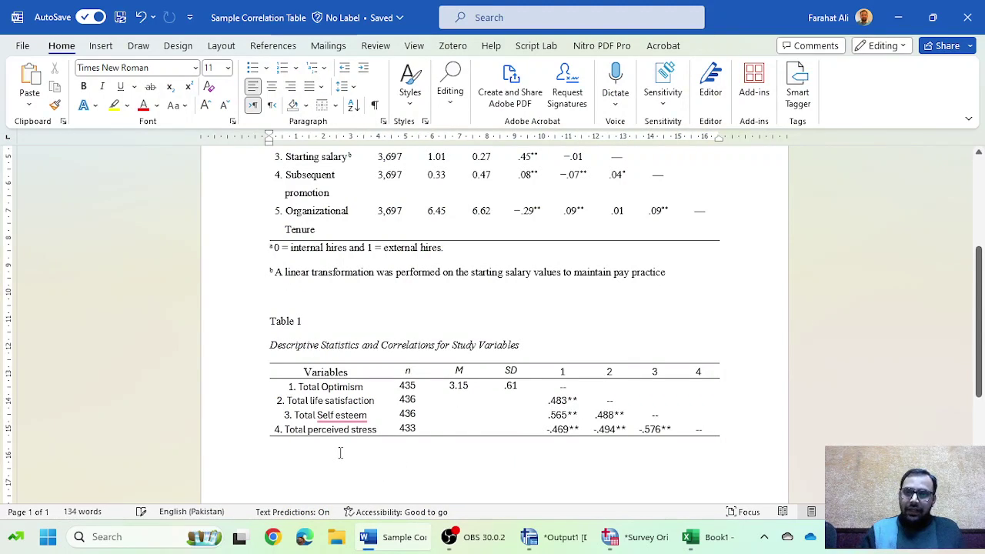
type("No")
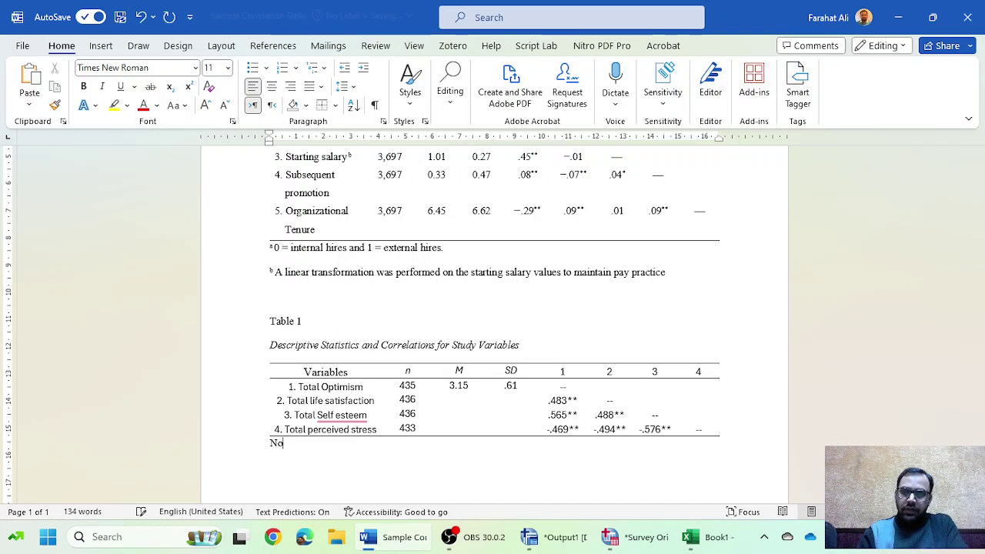
type("te")
double_click(338, 453)
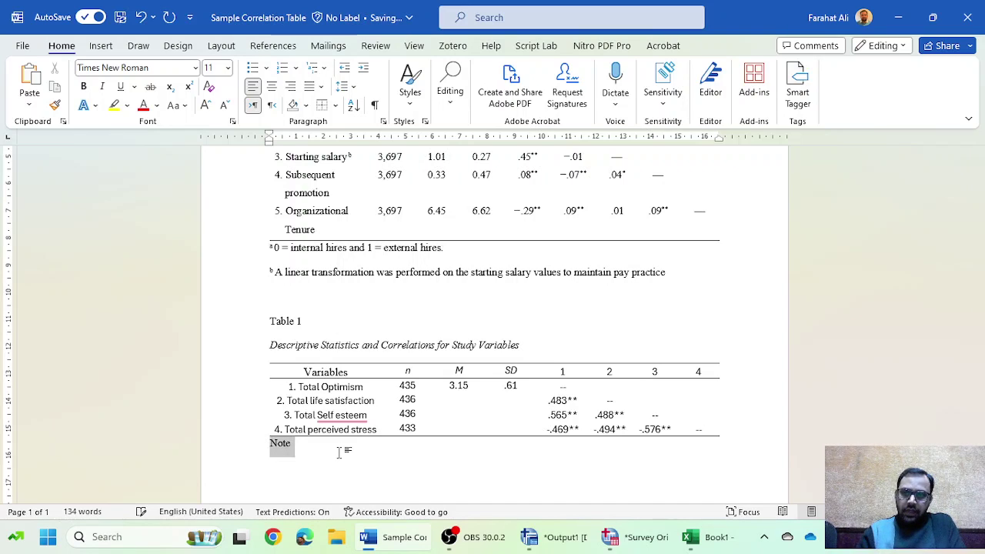
key("ctrl+i")
key("Right")
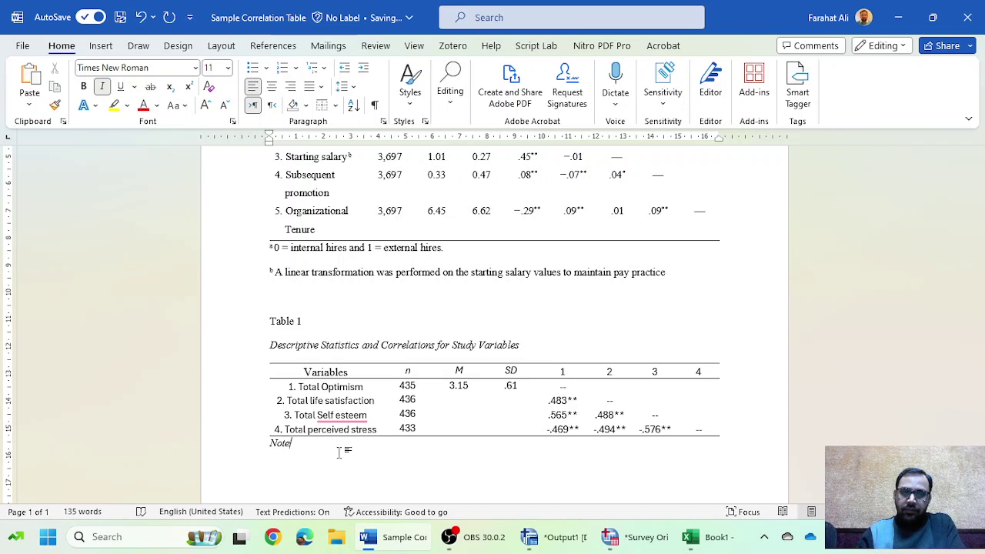
type("=")
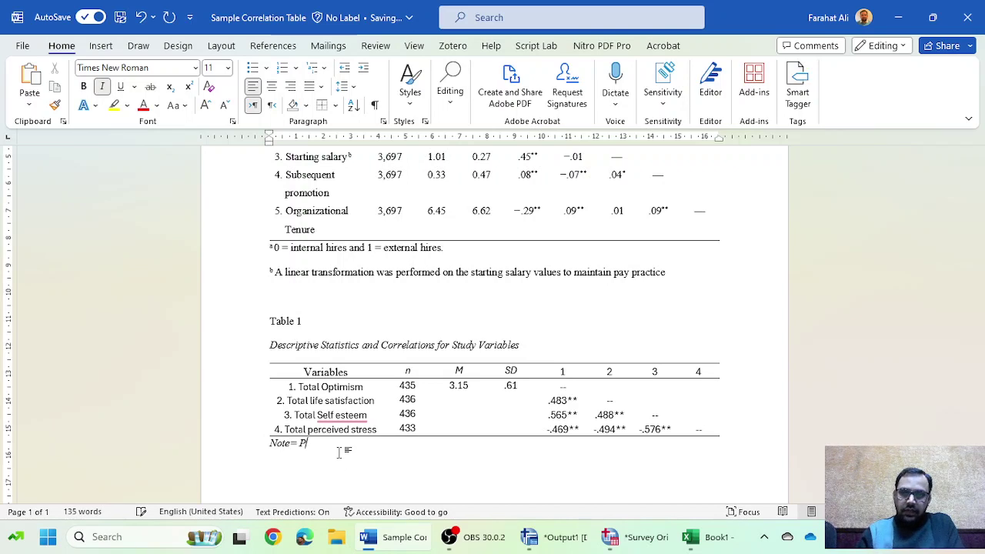
Write "*P<" after "Note=" below the new table.
type(" P<")
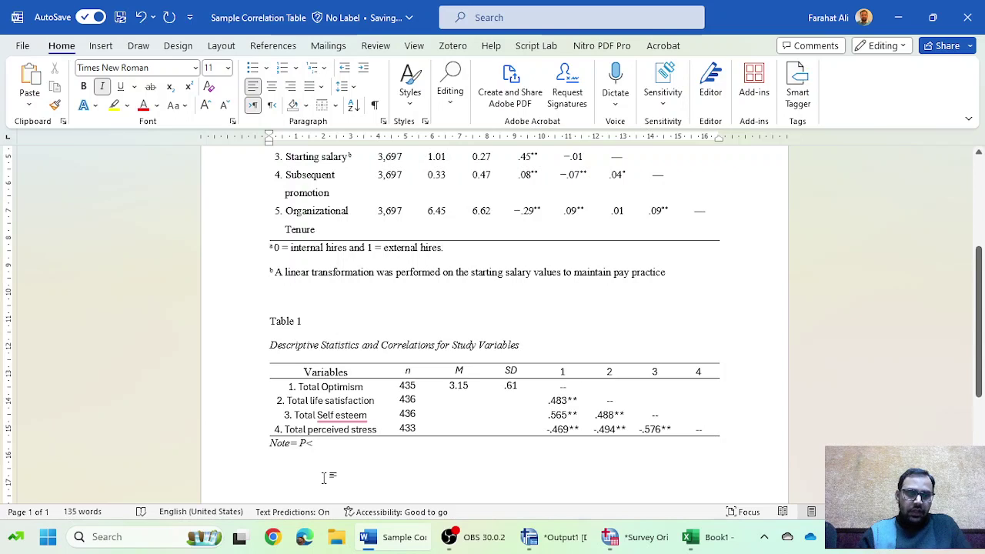
left_click(302, 444)
type("*")
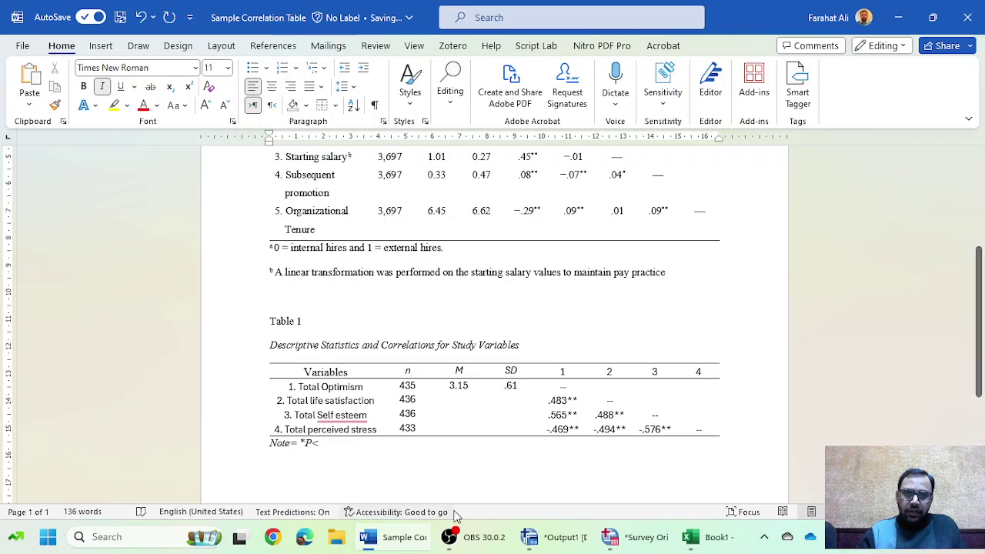
Try to bring the significance footnote of the SPSS Correlations table into the Word note in place of "*P<".
left_click(530, 542)
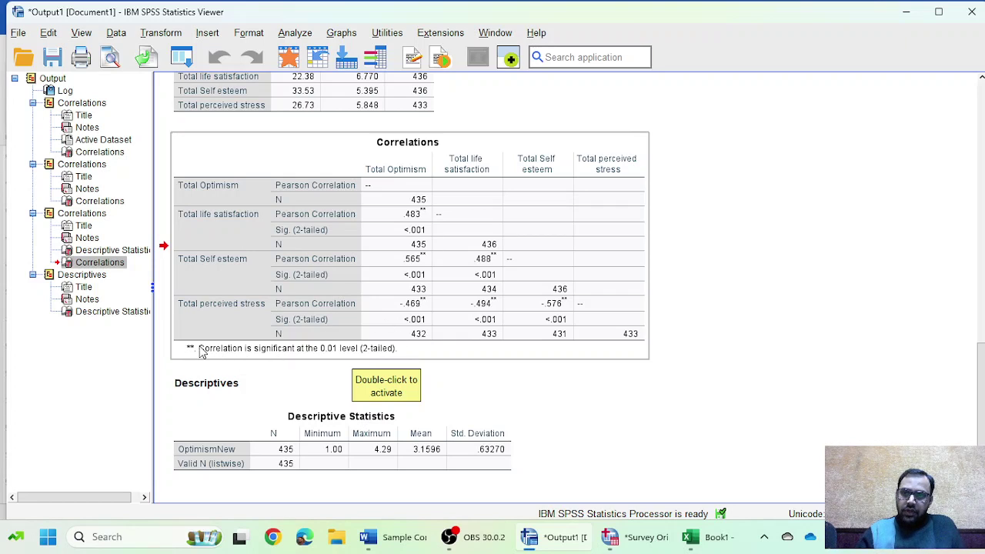
double_click(389, 352)
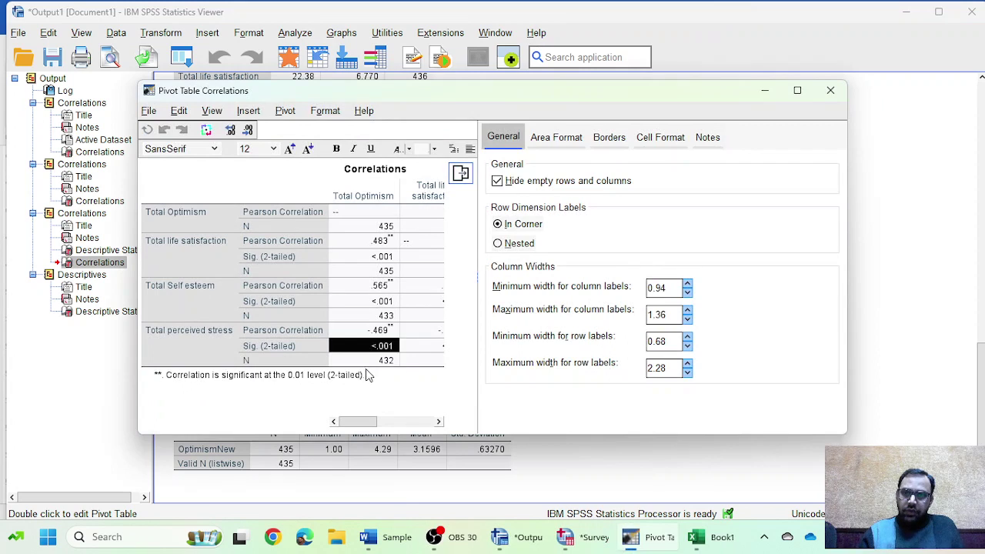
left_click(362, 377)
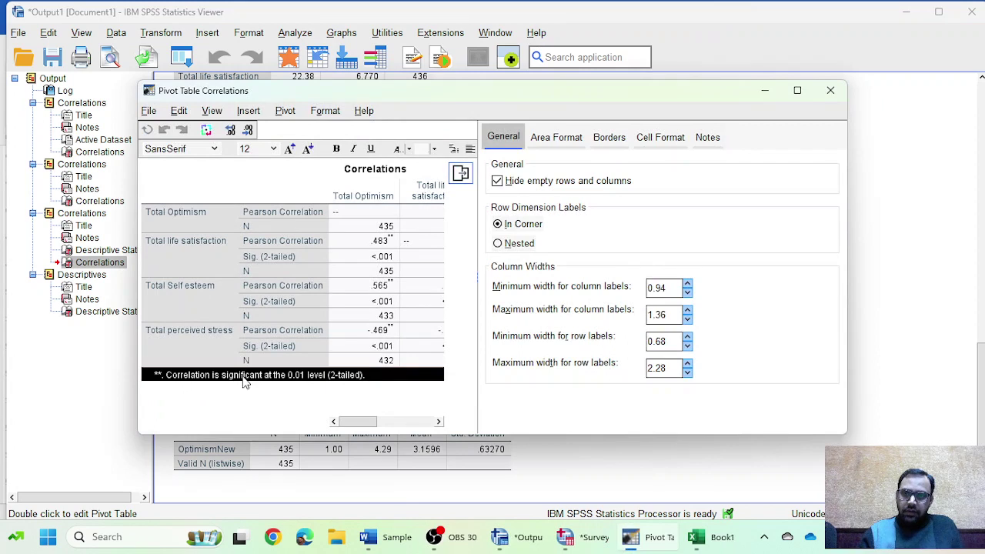
left_click(385, 536)
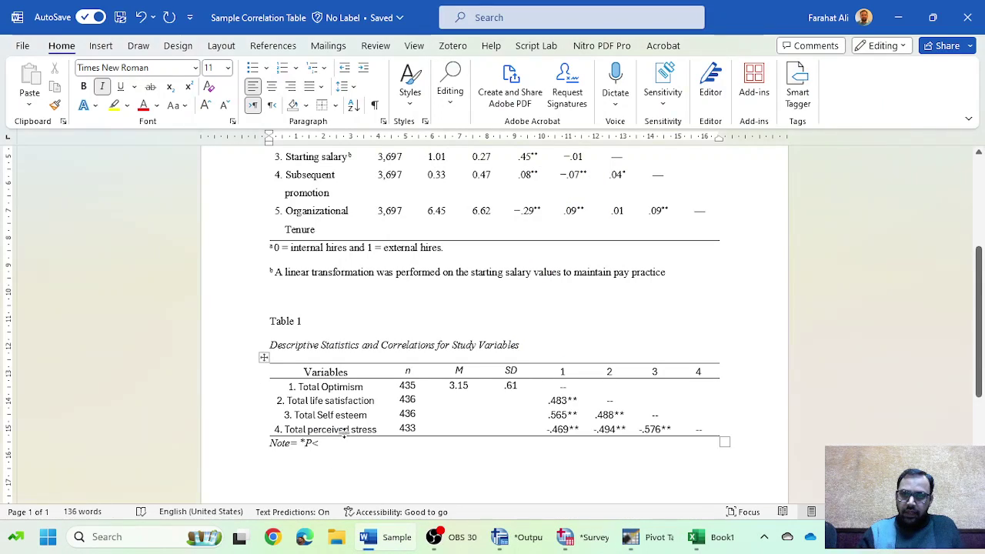
double_click(317, 445)
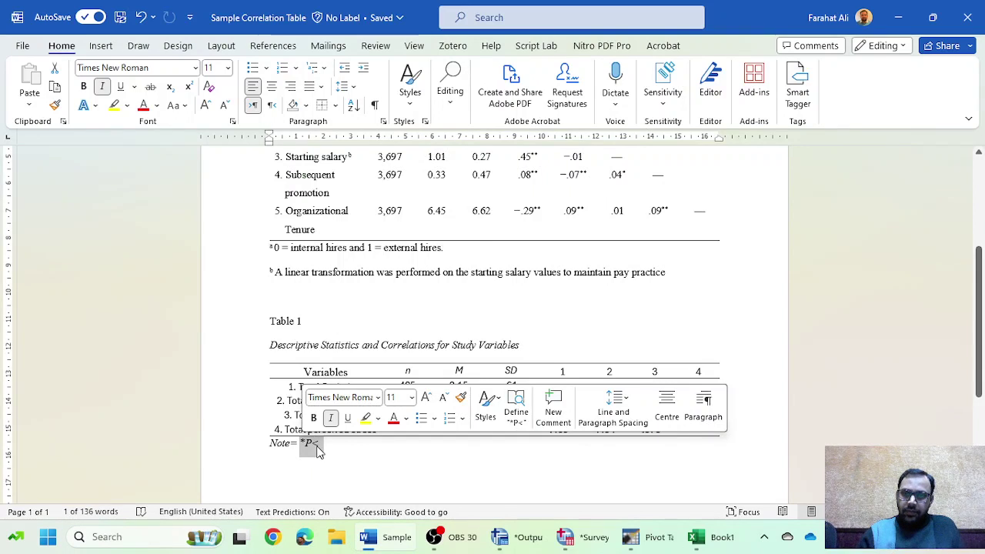
right_click(319, 450)
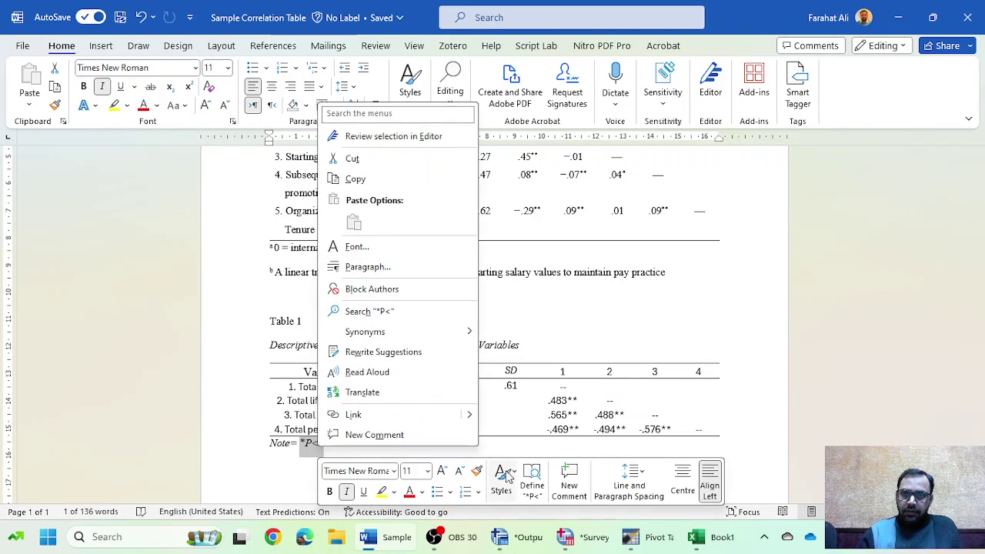
left_click(501, 444)
Copy the 0.01 level (2-tailed) significance note from cell D19 in Excel and paste it over "*P<" in the Word note.
left_click(700, 536)
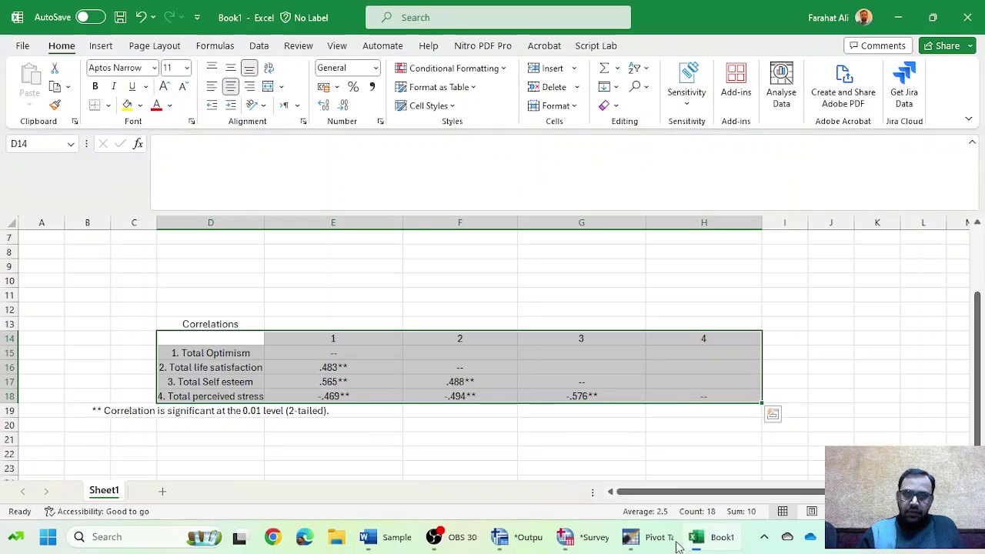
left_click(132, 410)
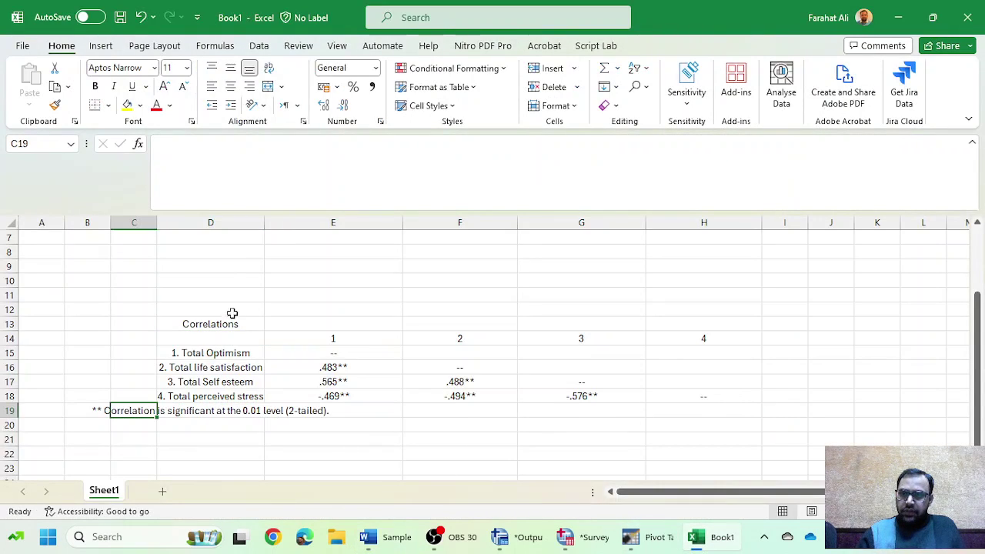
left_click(202, 411)
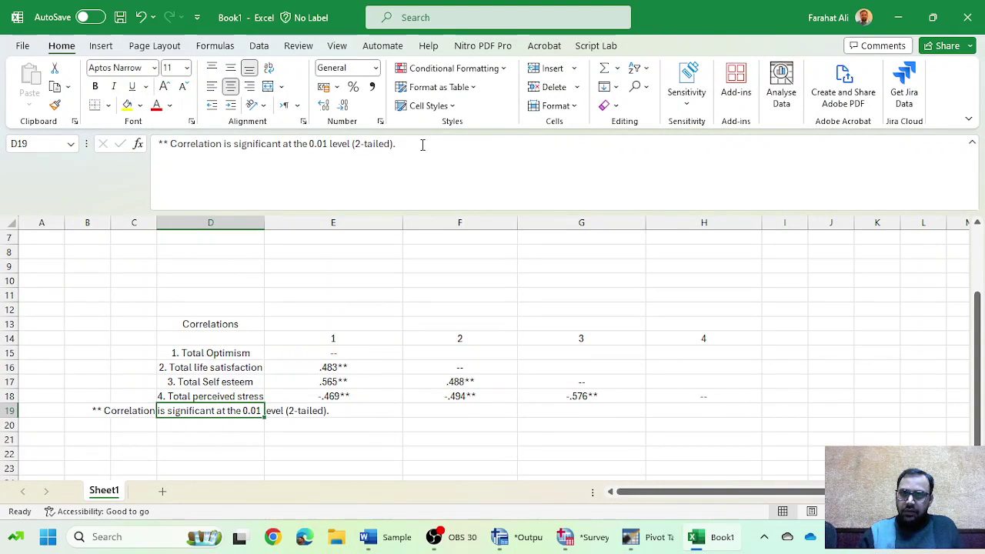
triple_click(422, 145)
key("ctrl+c")
key("alt+Tab")
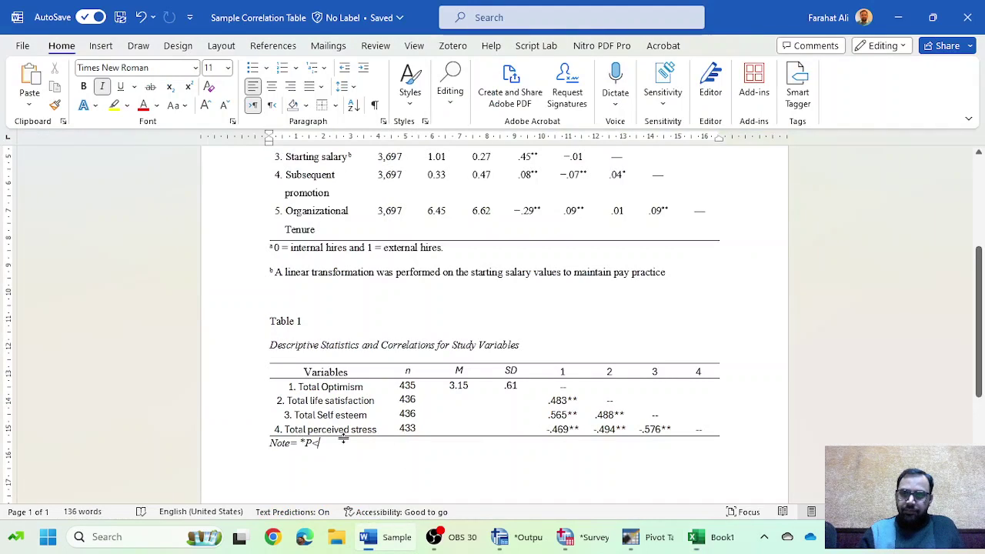
double_click(308, 444)
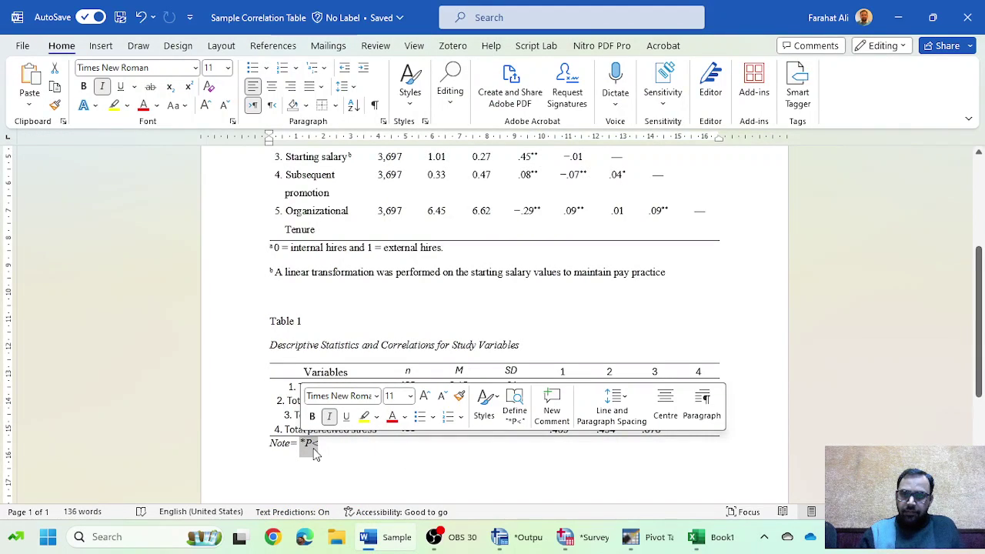
right_click(318, 445)
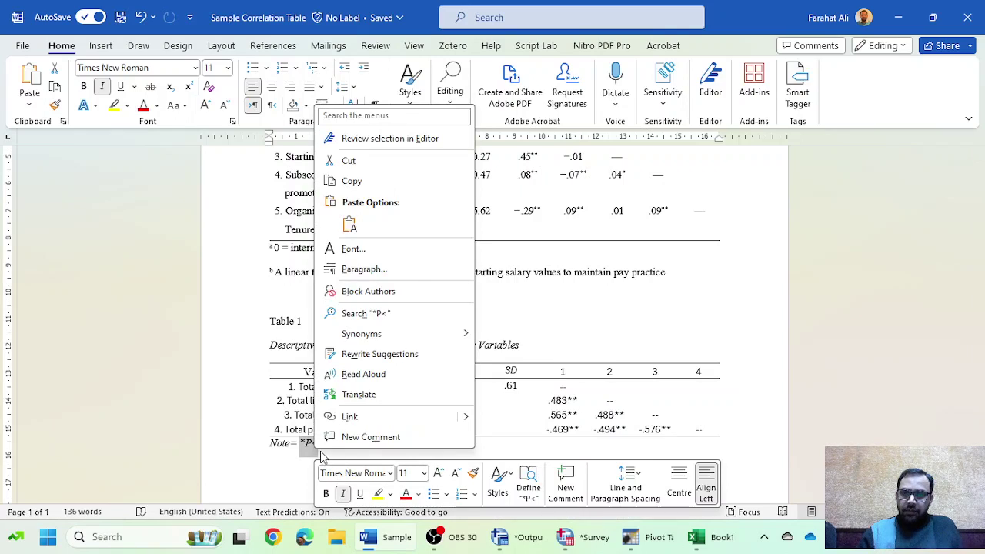
left_click(350, 224)
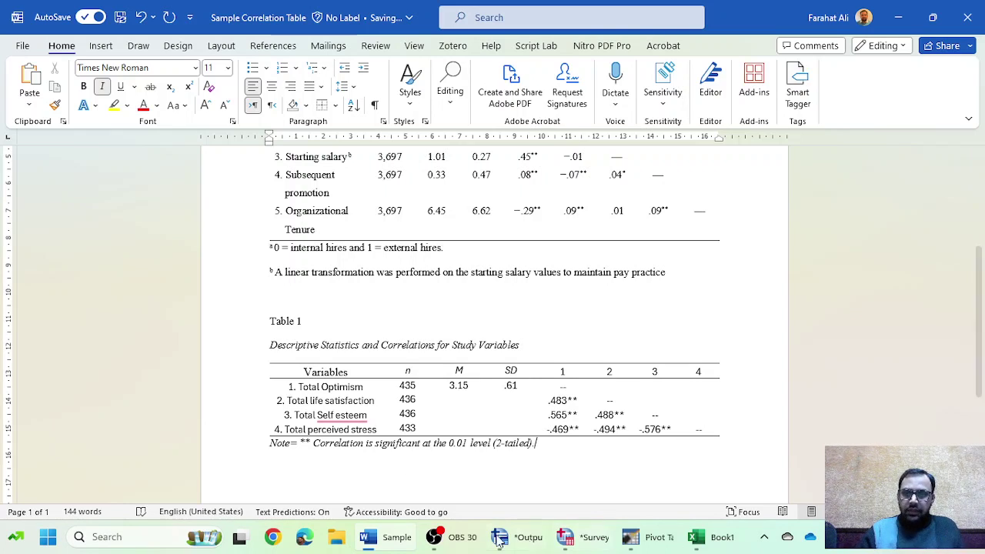
Compare the new correlation table and its note with the sample correlation table in the Word document.
left_click(396, 536)
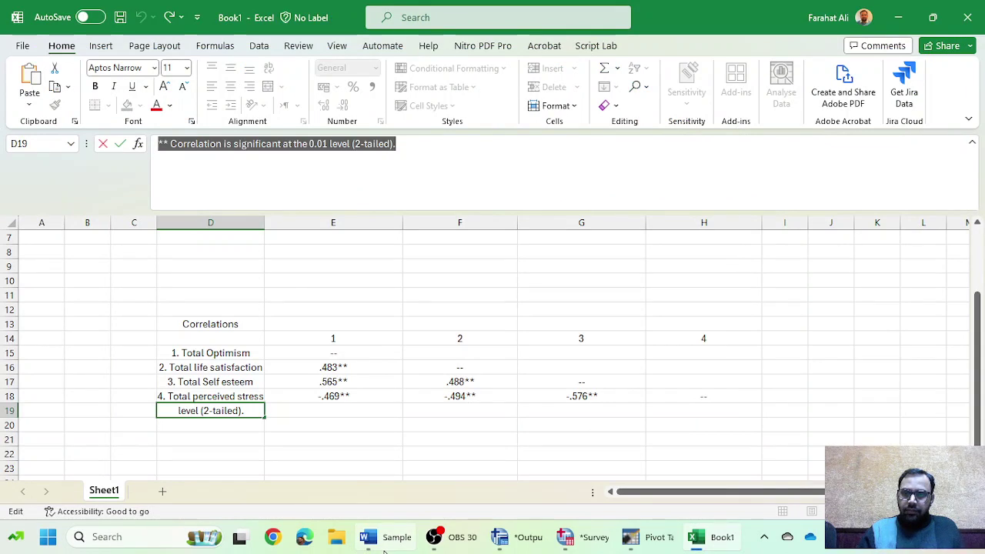
left_click(396, 537)
scroll(464, 331, "up", 2)
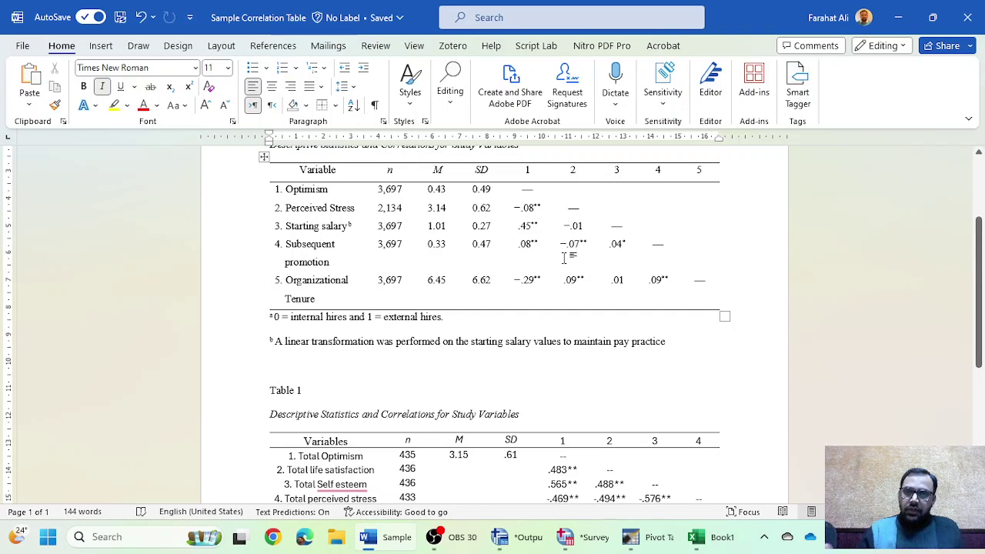
scroll(564, 258, "up", 3)
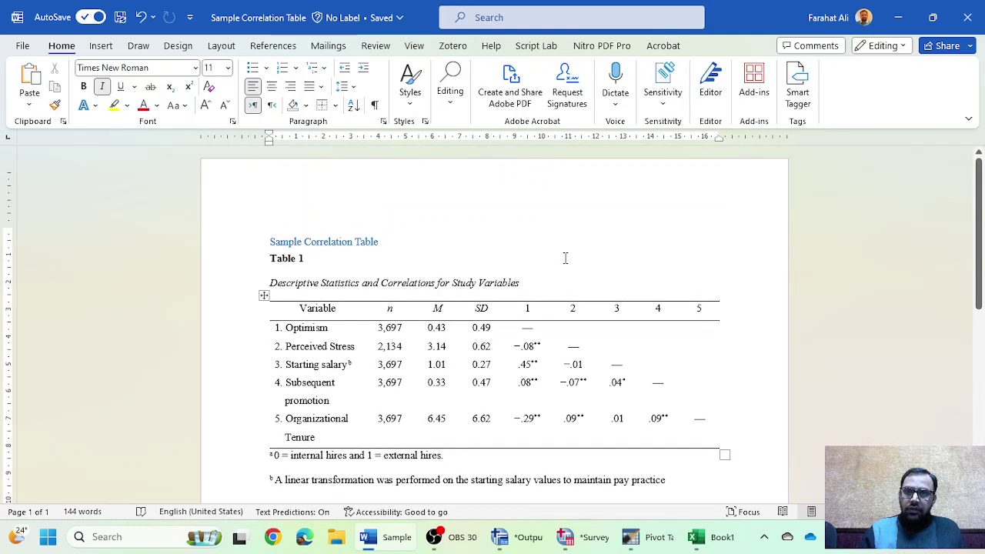
scroll(565, 257, "down", 5)
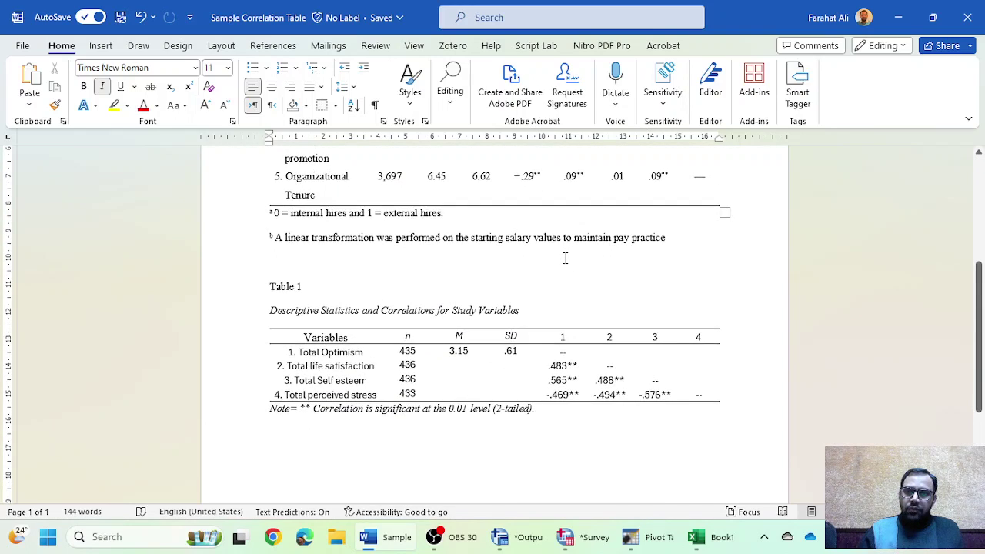